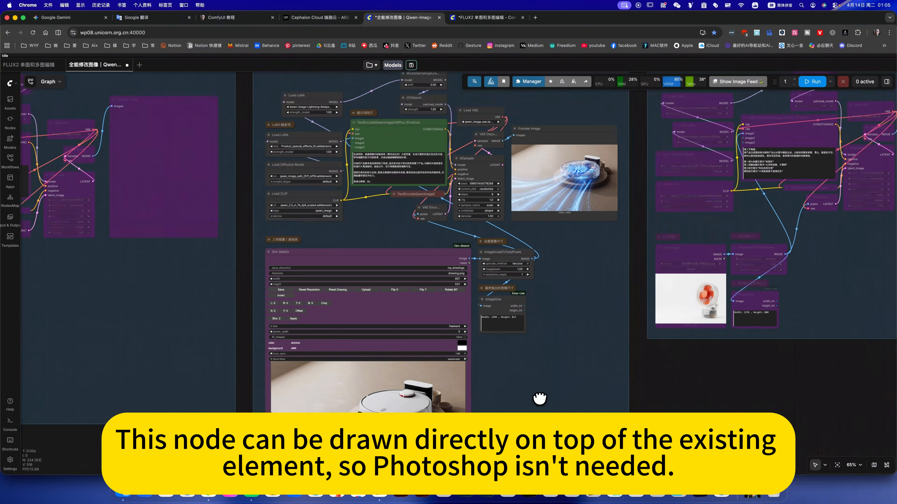
Examine the robot vacuum effects LoRA workflow, comparing the lines drawn in the Olm Sketch node with the prompt and the generated preview
scroll(536, 341, up, 3)
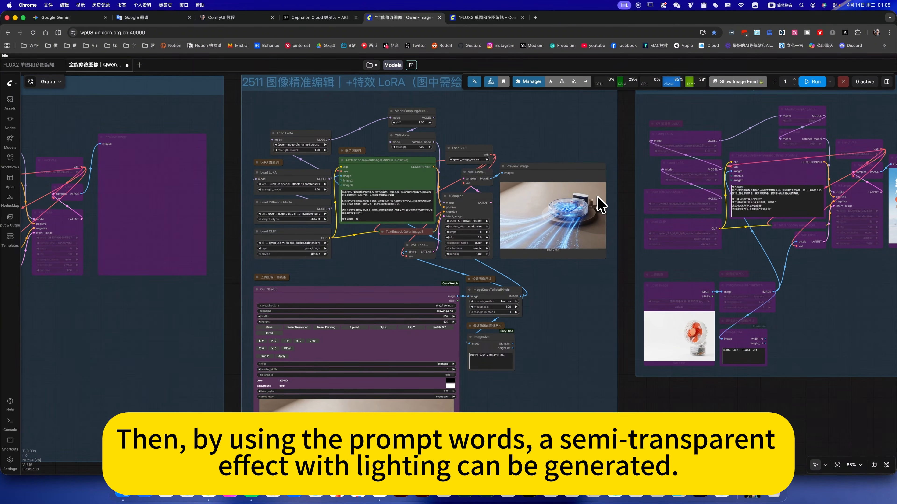
scroll(601, 205, up, 8)
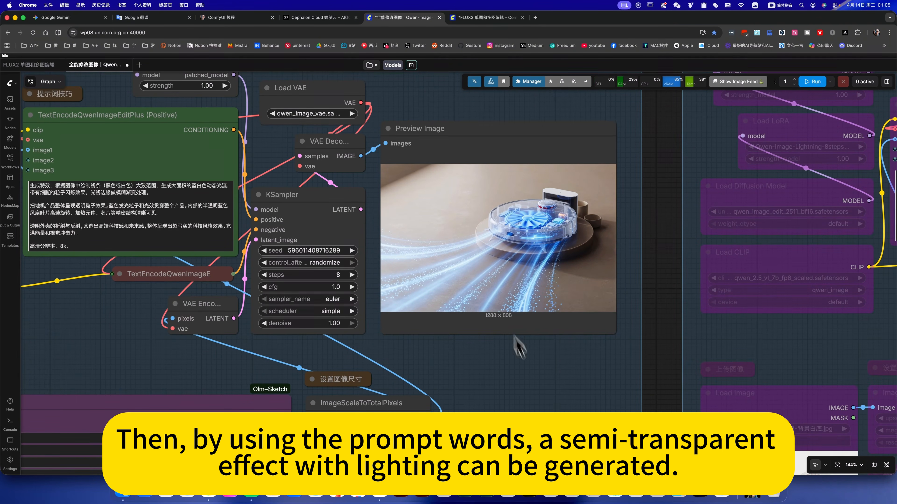
scroll(585, 272, down, 10)
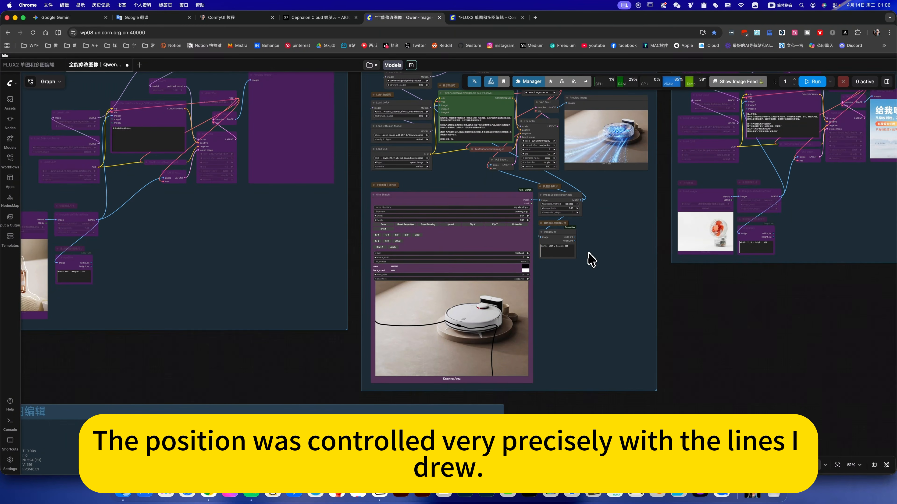
scroll(558, 331, up, 4)
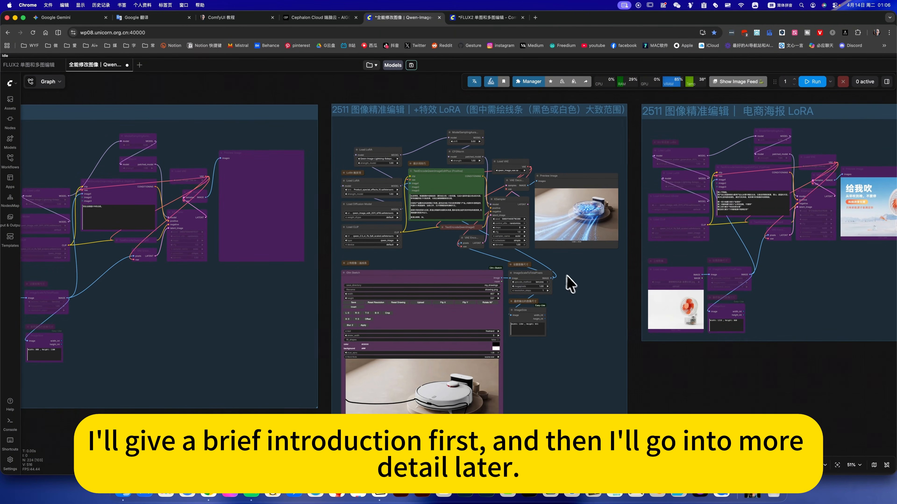
drag(574, 279, 472, 246)
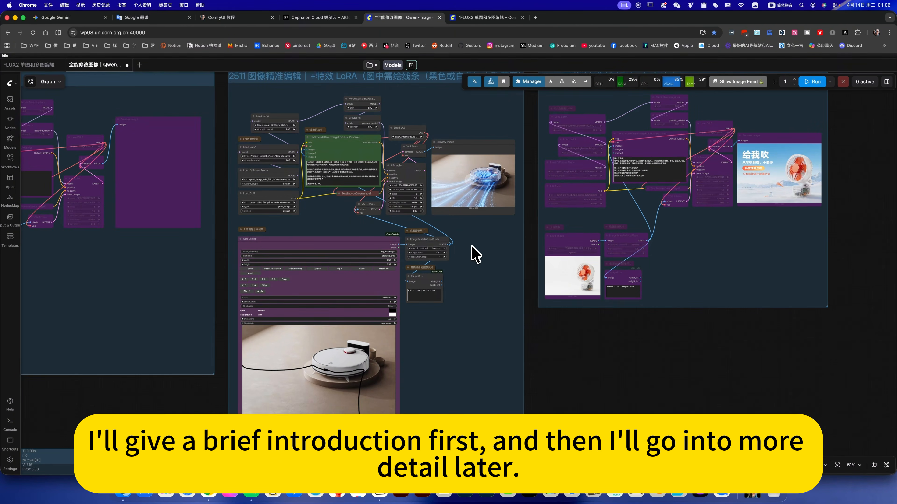
Examine the separate pump bottle workflow, comparing the white outlines in its Olm Sketch node with the foam prompt and preview image
scroll(480, 265, down, 10)
scroll(389, 224, right, 5)
scroll(389, 224, down, 3)
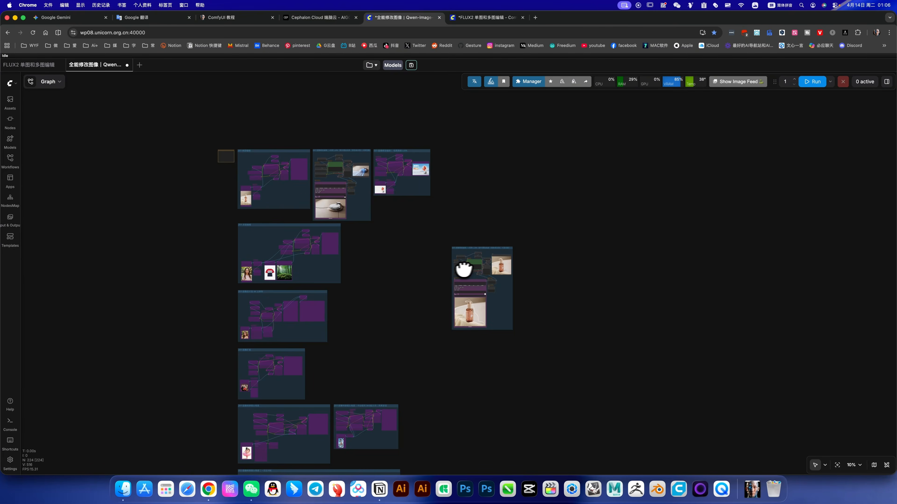
scroll(482, 269, up, 7)
scroll(510, 341, up, 6)
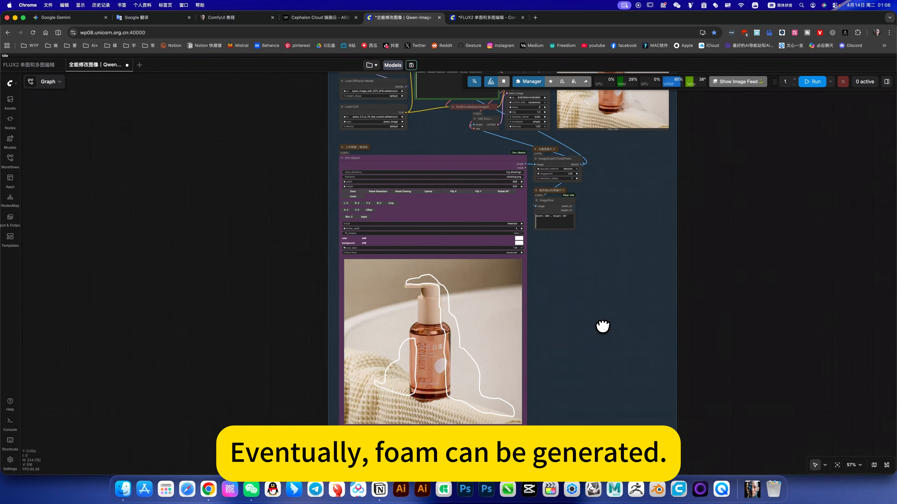
scroll(602, 327, up, 5)
scroll(620, 194, up, 5)
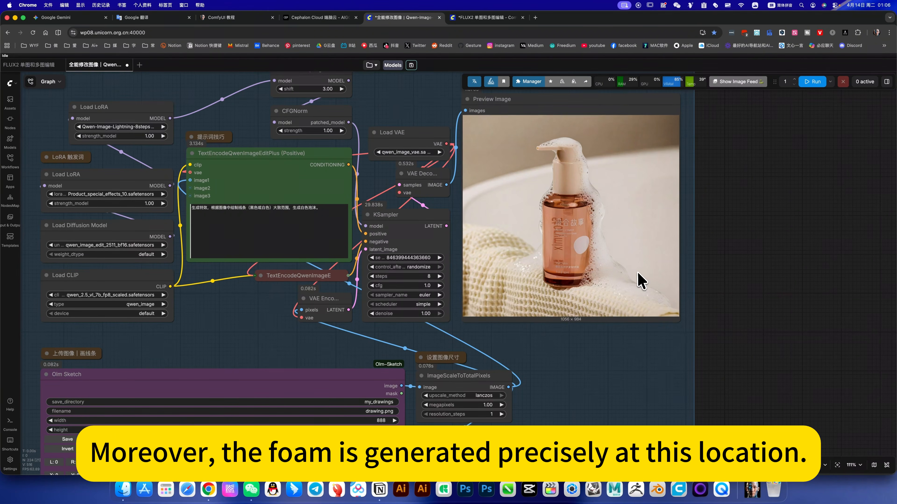
scroll(641, 281, down, 6)
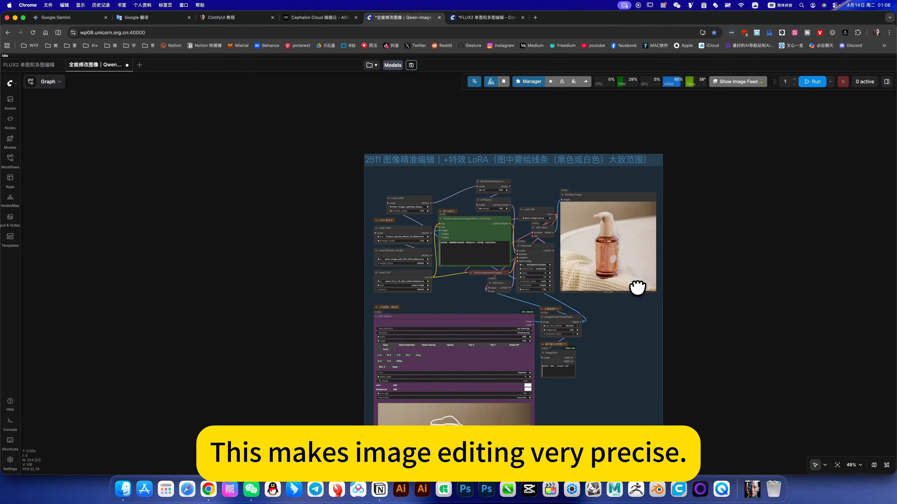
scroll(637, 287, down, 3)
scroll(646, 304, down, 9)
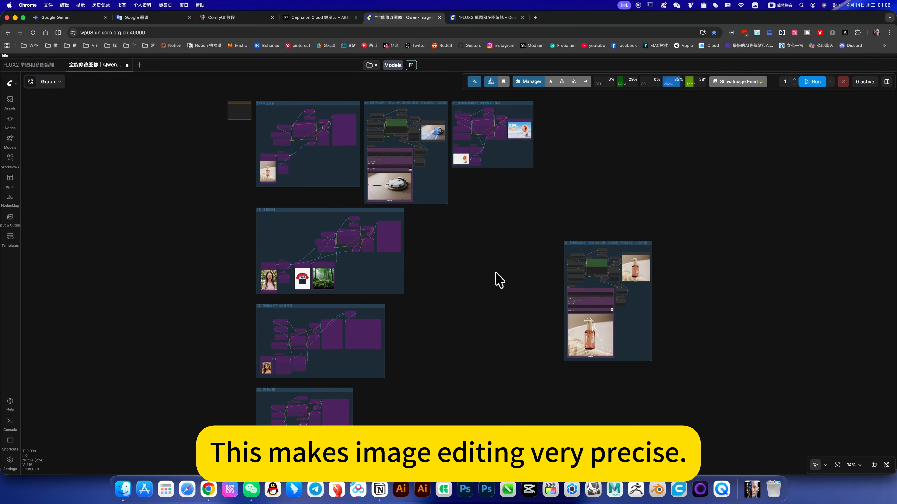
scroll(551, 285, up, 3)
drag(600, 280, 498, 239)
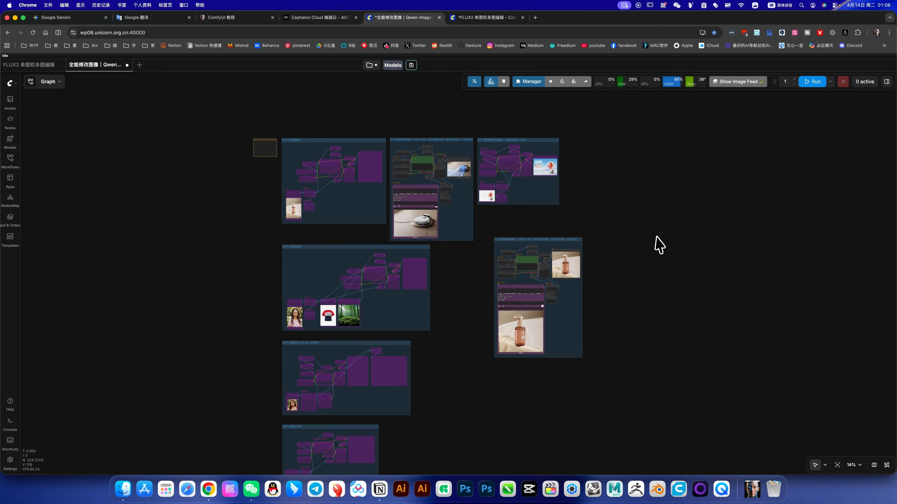
Switch to the open FLUX2 单图和多图编辑 workflow and locate its Flux2 Klein color-block (涂抹色块) editing groups
click(482, 19)
scroll(396, 200, down, 10)
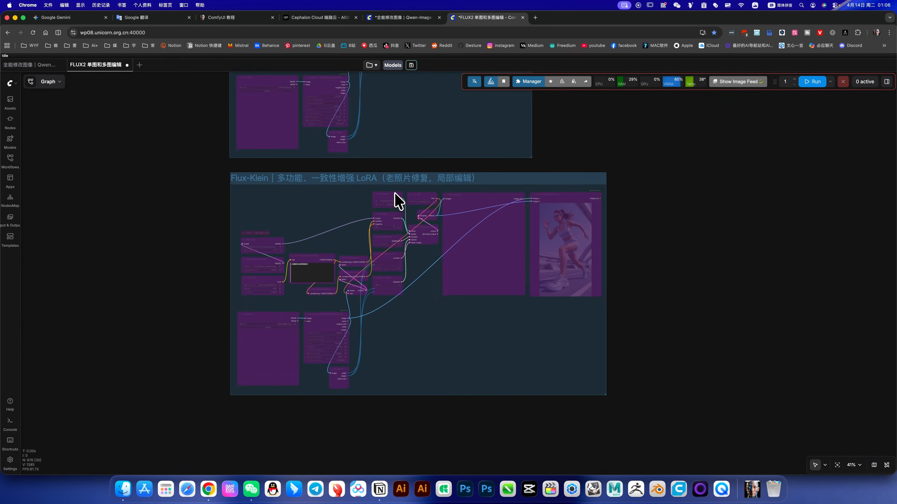
scroll(336, 290, up, 5)
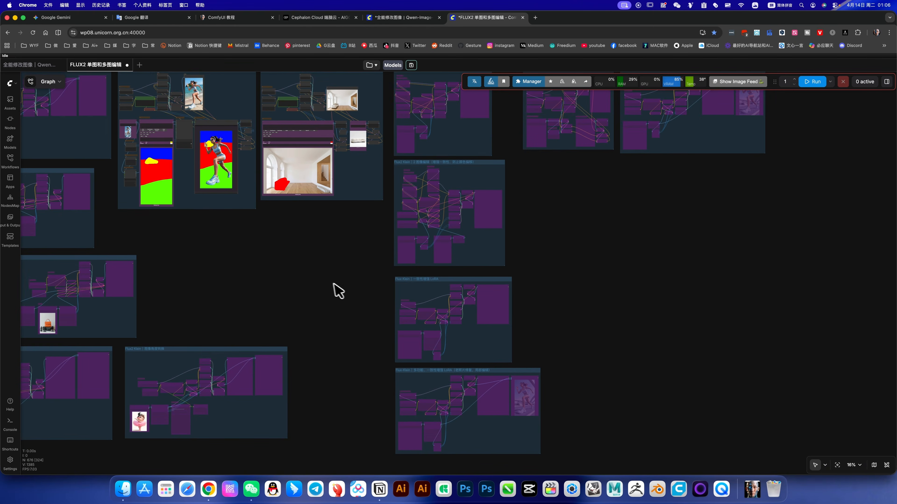
scroll(504, 392, left, 8)
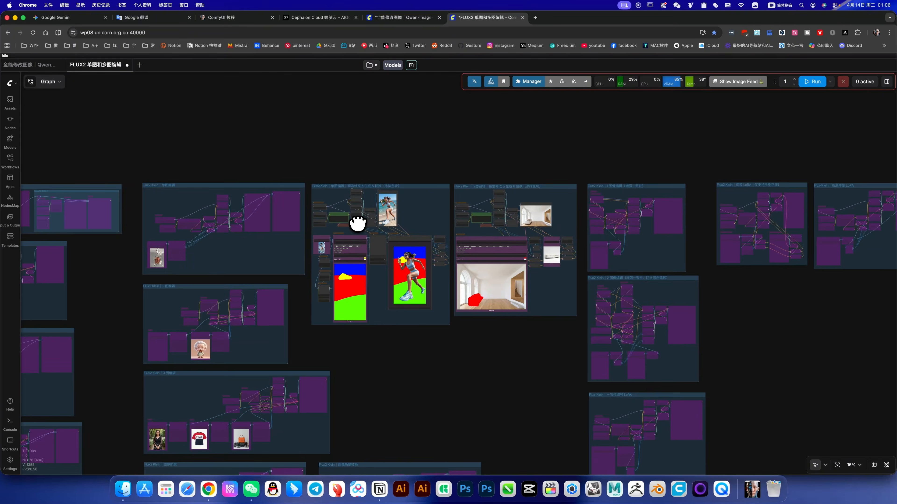
scroll(355, 221, up, 5)
scroll(358, 223, up, 3)
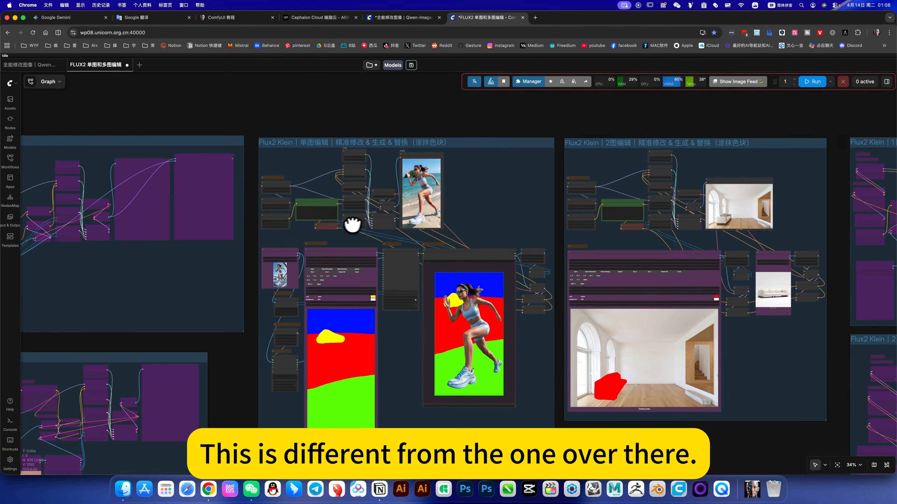
scroll(357, 107, left, 4)
scroll(358, 106, down, 2)
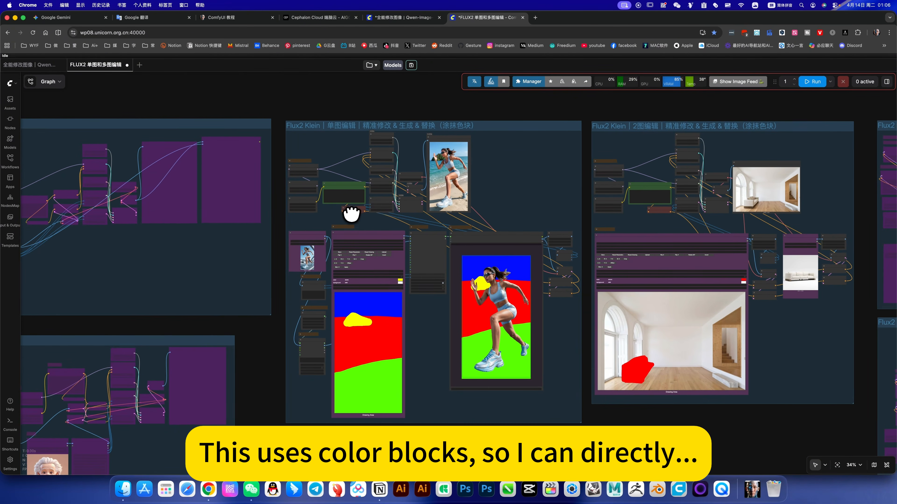
Examine the color blocks in the single-image group's Olm Sketch node and the positive prompt that describes what fills each color
scroll(445, 321, left, 3)
scroll(446, 321, down, 2)
scroll(446, 321, up, 3)
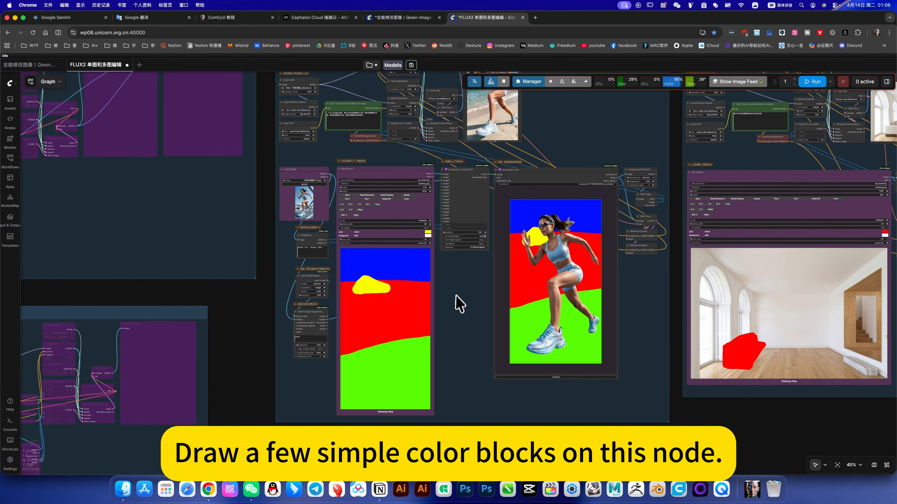
scroll(320, 157, up, 3)
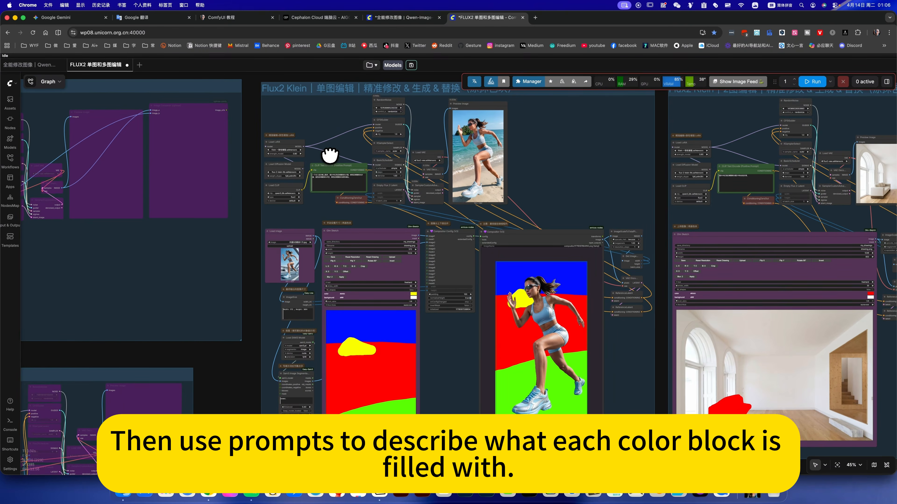
scroll(332, 157, up, 2)
scroll(331, 157, up, 9)
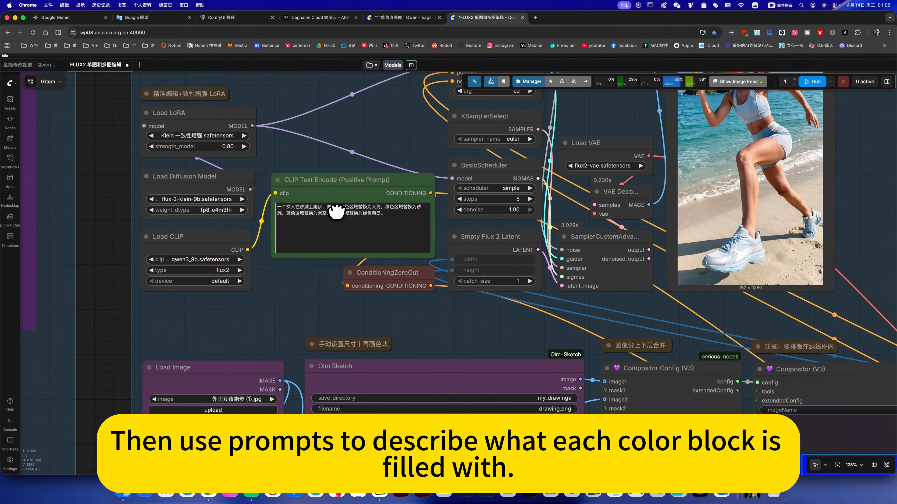
scroll(419, 141, down, 5)
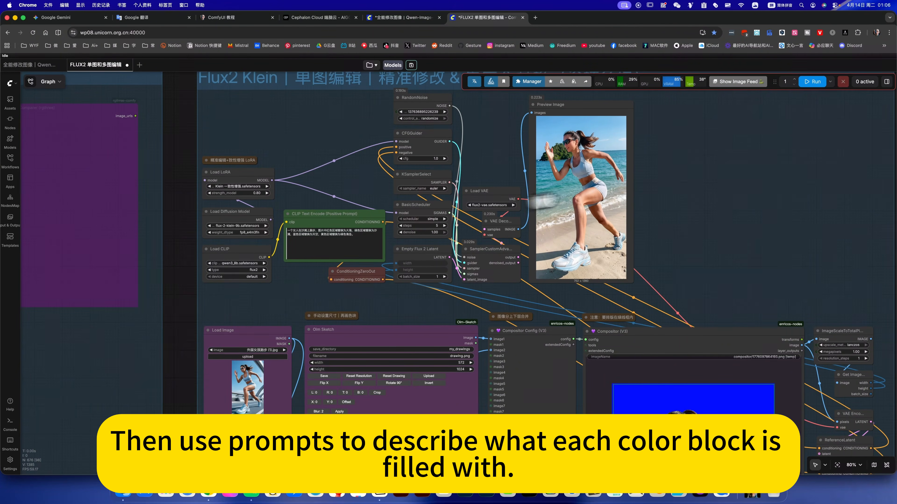
Inspect the generated beach runner image in the single-image group, including how the shoes and shadows blend into the sand
scroll(561, 178, right, 5)
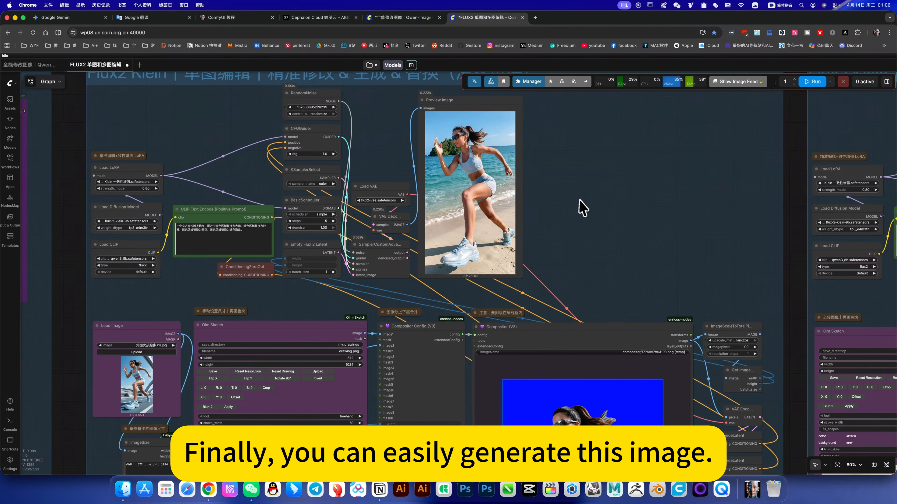
scroll(629, 103, down, 5)
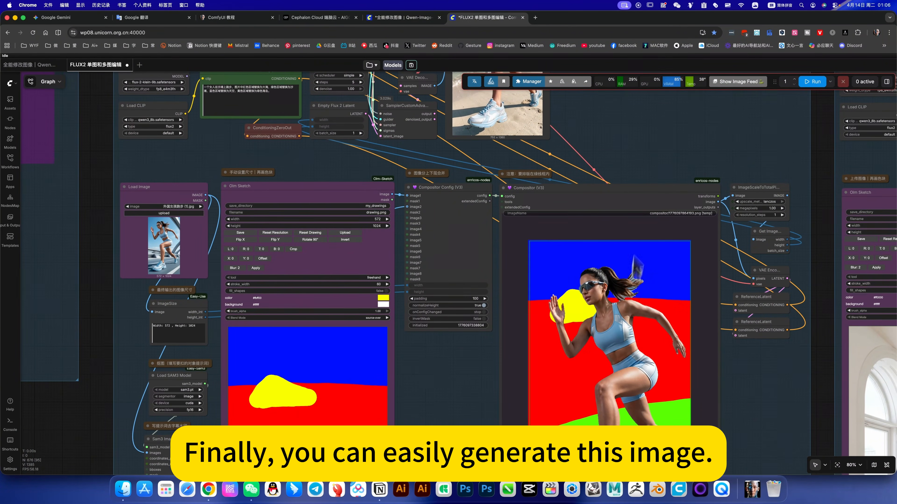
scroll(630, 179, up, 6)
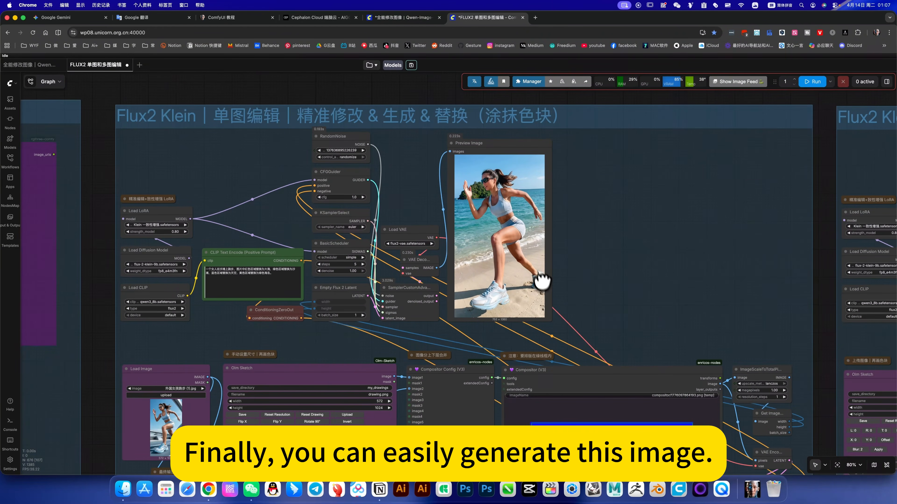
scroll(542, 281, up, 10)
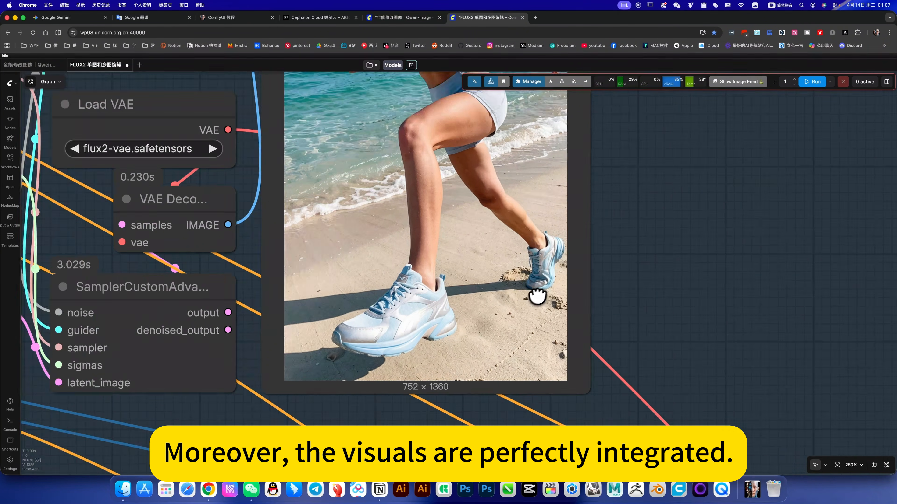
scroll(536, 296, up, 1)
scroll(603, 256, down, 10)
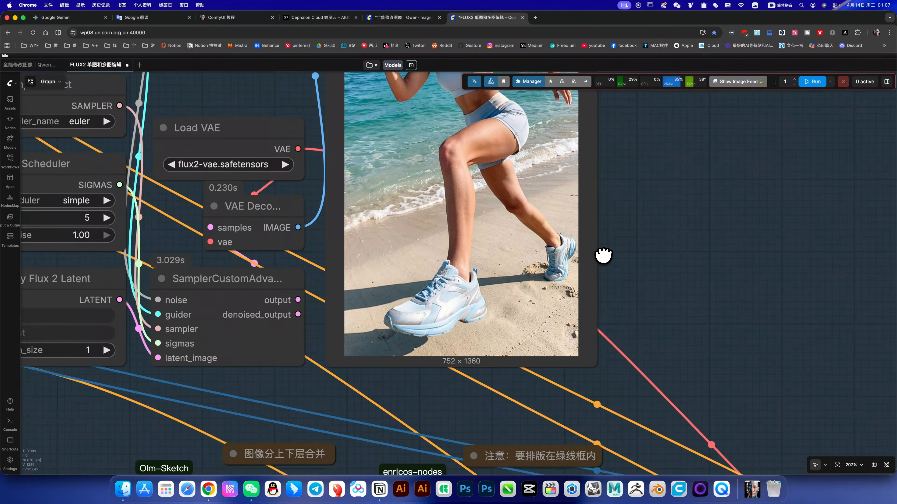
Reposition the running woman cutout over the color blocks in the Compositor (V3) canvas
scroll(561, 147, down, 5)
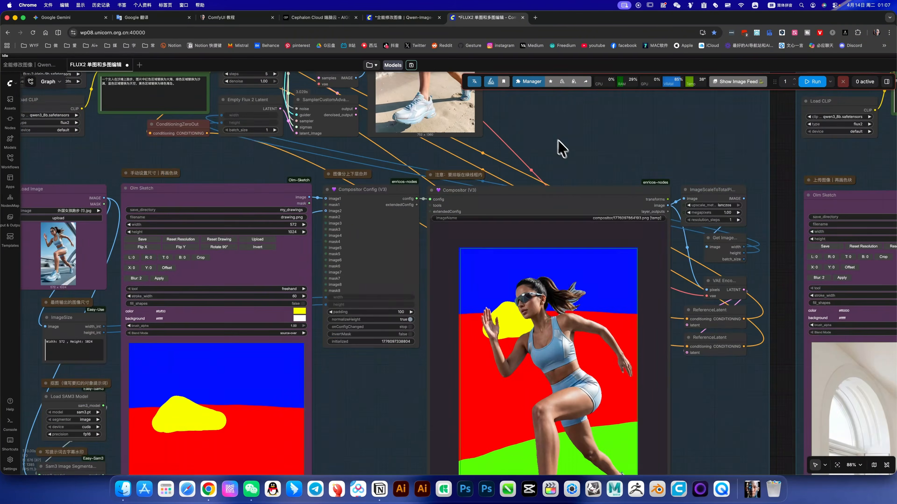
scroll(564, 96, down, 3)
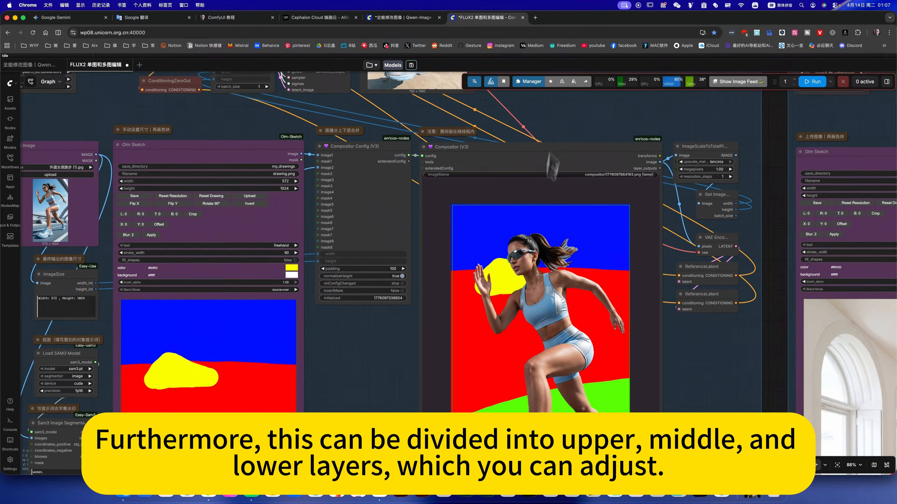
drag(572, 325, 659, 302)
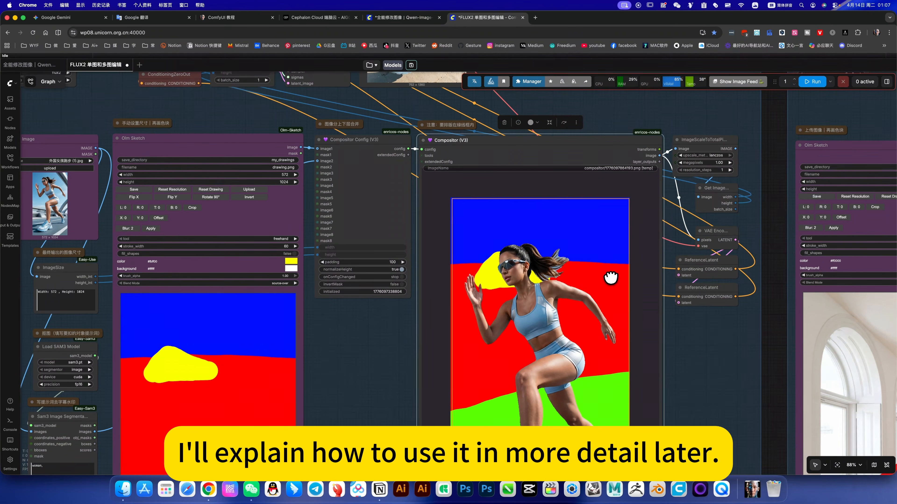
Examine the two-image color-block group, comparing the empty room with its red block to the generated room preview
scroll(610, 280, down, 3)
scroll(615, 286, down, 5)
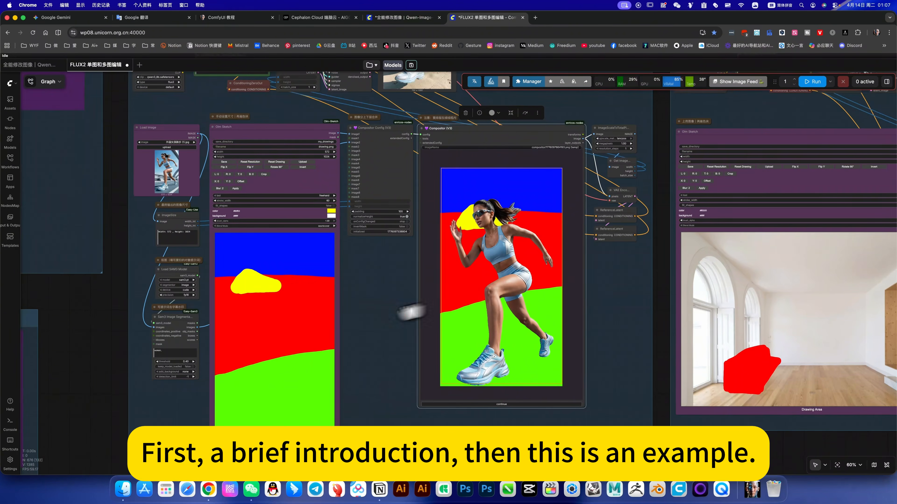
scroll(411, 314, right, 10)
scroll(702, 342, right, 5)
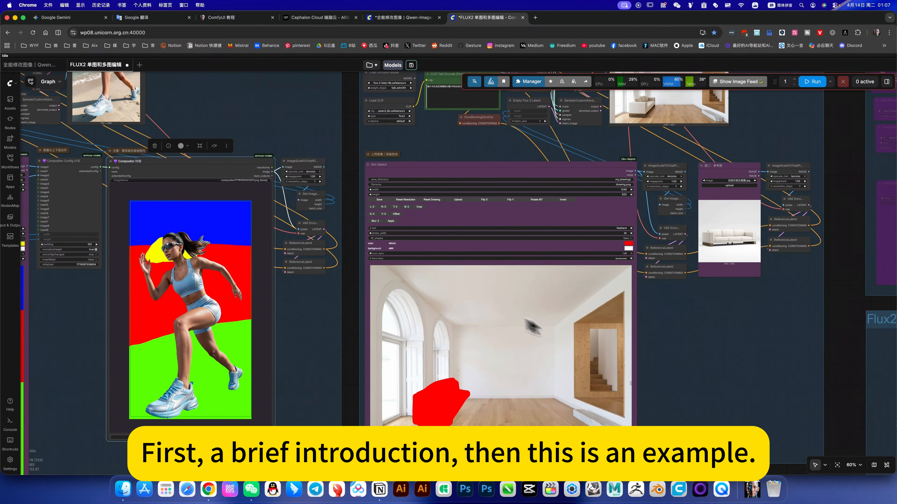
scroll(610, 330, right, 5)
scroll(610, 330, up, 4)
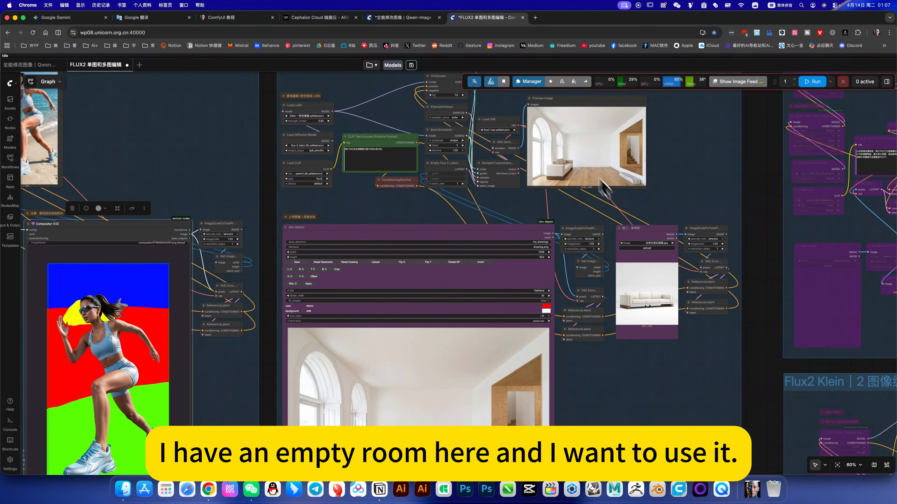
scroll(653, 353, down, 6)
scroll(654, 353, left, 2)
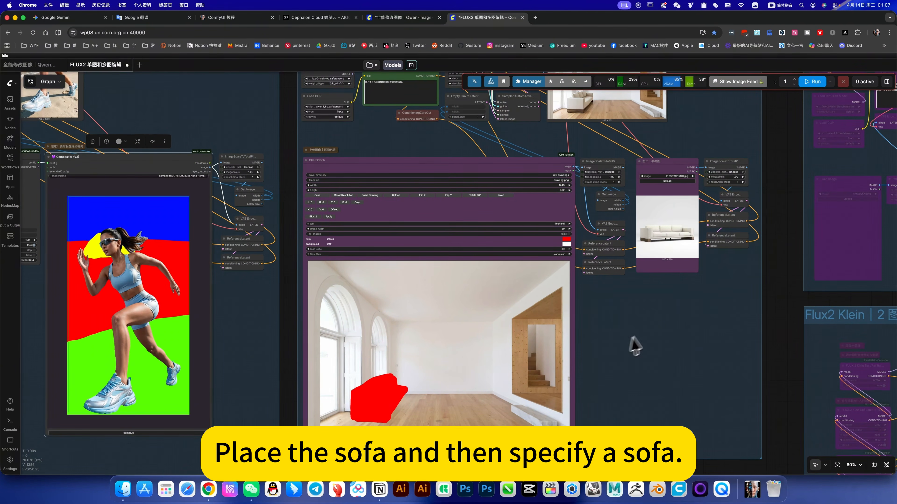
Examine the white sofa reference image node and the red block that marks the sofa's place in the room sketch
scroll(558, 315, right, 8)
scroll(557, 316, up, 5)
scroll(557, 316, up, 4)
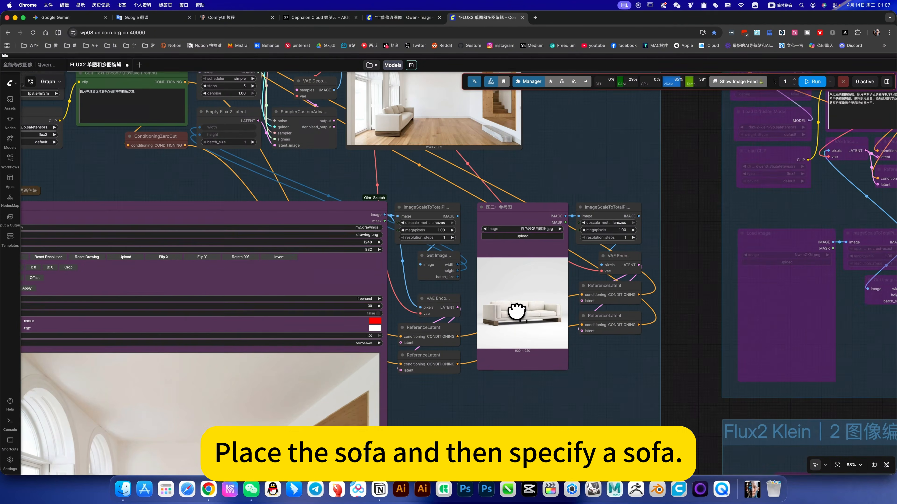
scroll(479, 410, down, 4)
scroll(395, 387, left, 6)
scroll(395, 386, down, 3)
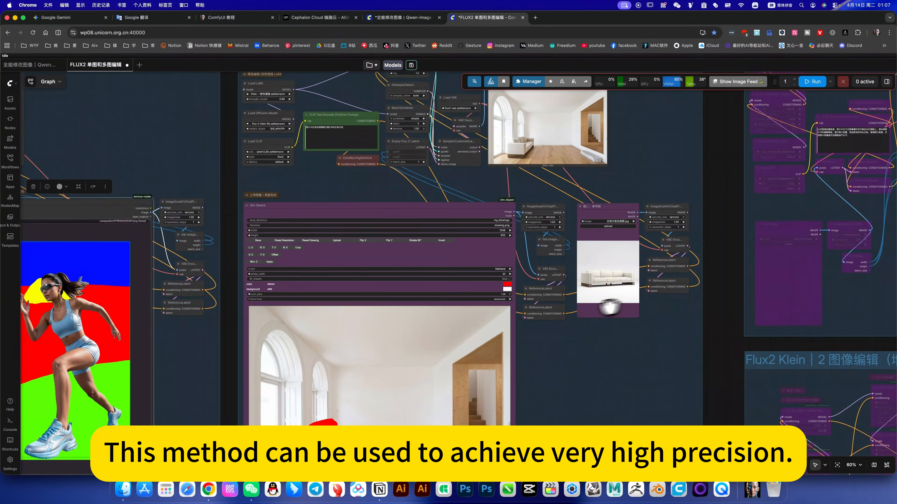
scroll(373, 389, up, 2)
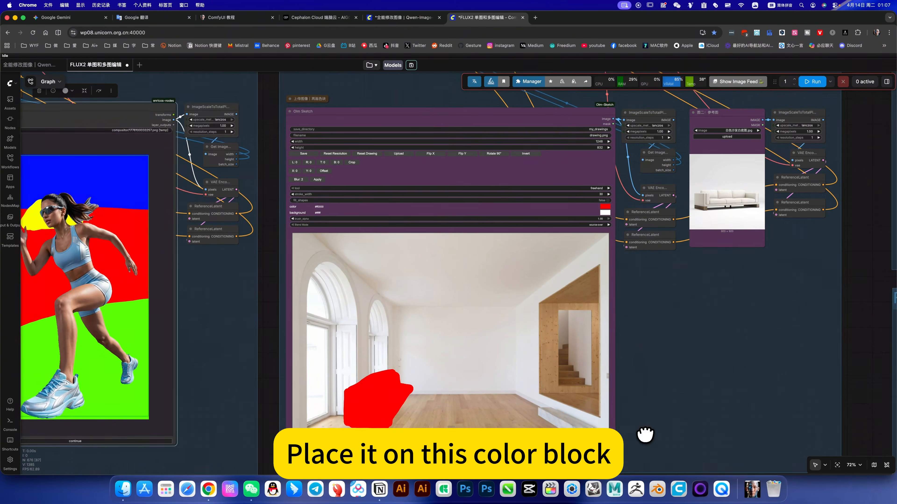
Examine the two-image group's positive prompt and the generated room preview with the white sofa in place of the red block
scroll(742, 209, up, 5)
scroll(587, 164, up, 1)
scroll(589, 164, up, 7)
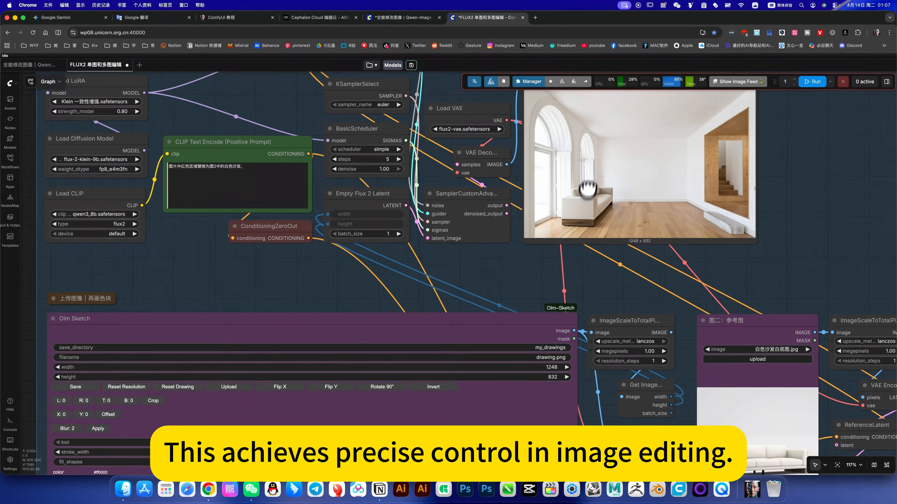
scroll(569, 327, down, 4)
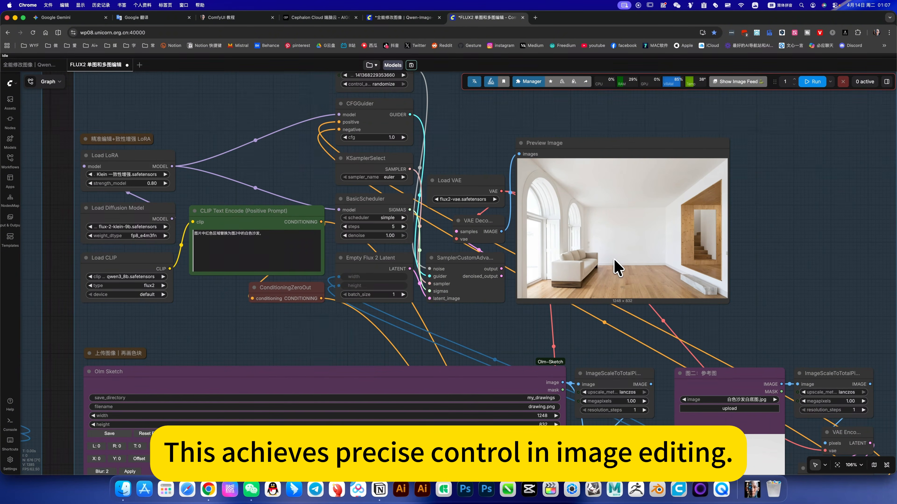
scroll(623, 270, down, 4)
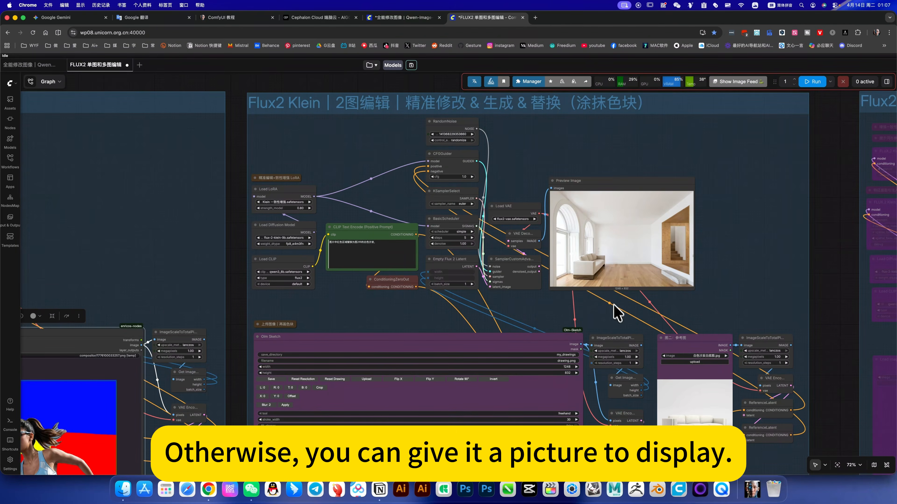
View the single-image and two-image color-block groups side by side, comparing their sketches, reference images and previews
drag(432, 322, 497, 308)
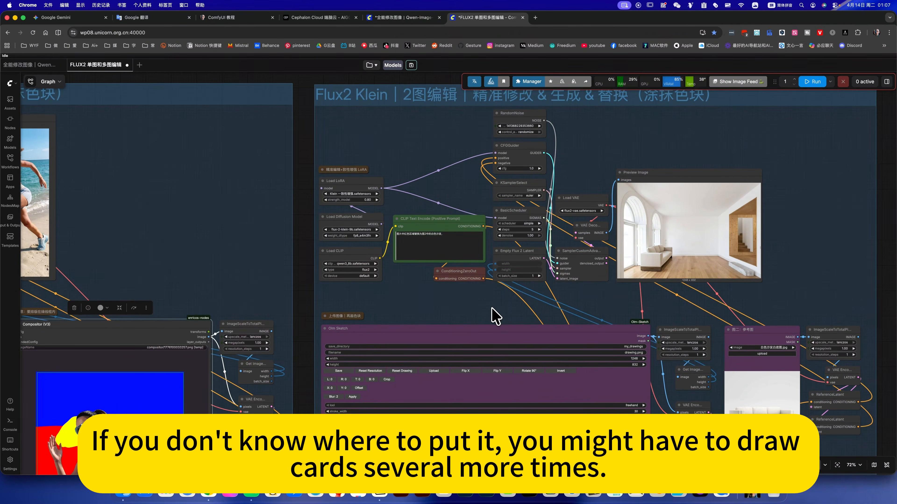
scroll(495, 316, down, 3)
drag(632, 425, 626, 279)
scroll(661, 336, down, 3)
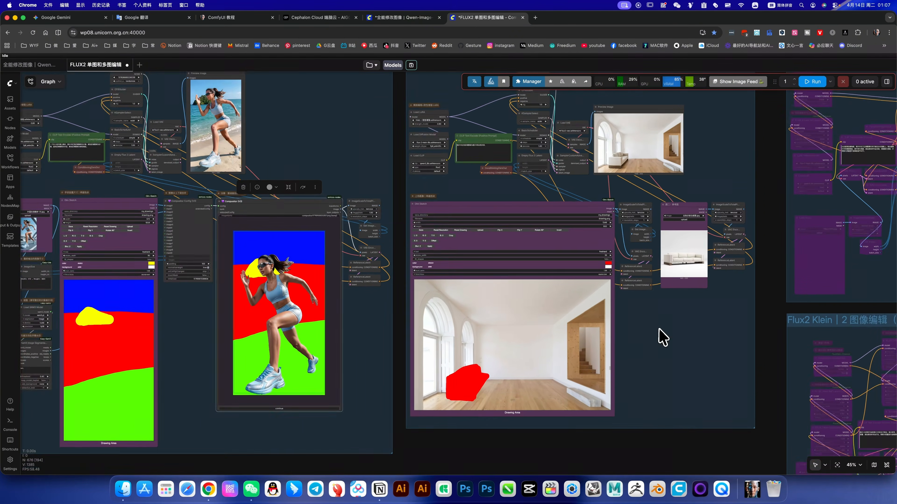
scroll(688, 307, left, 1)
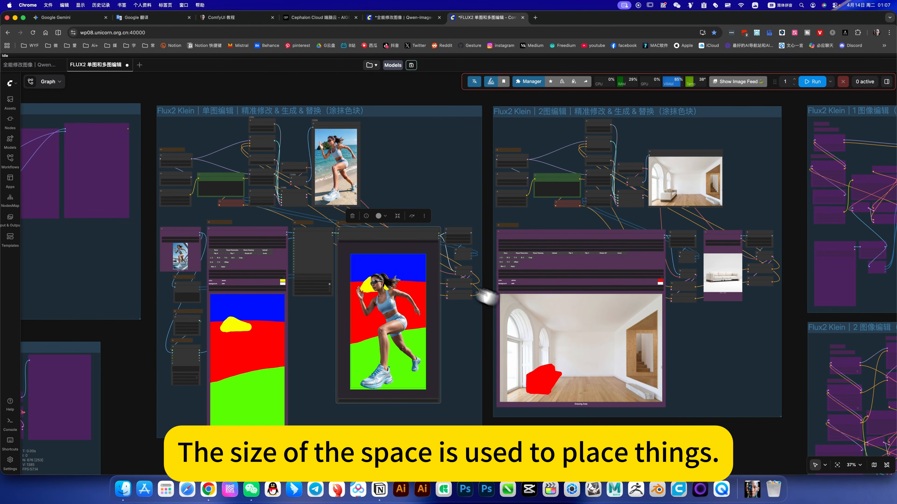
Switch to the Qwen-Image-Edit-2511 workflow and examine the effects LoRA group, comparing the robot vacuum's black guide lines with the generated preview
click(406, 18)
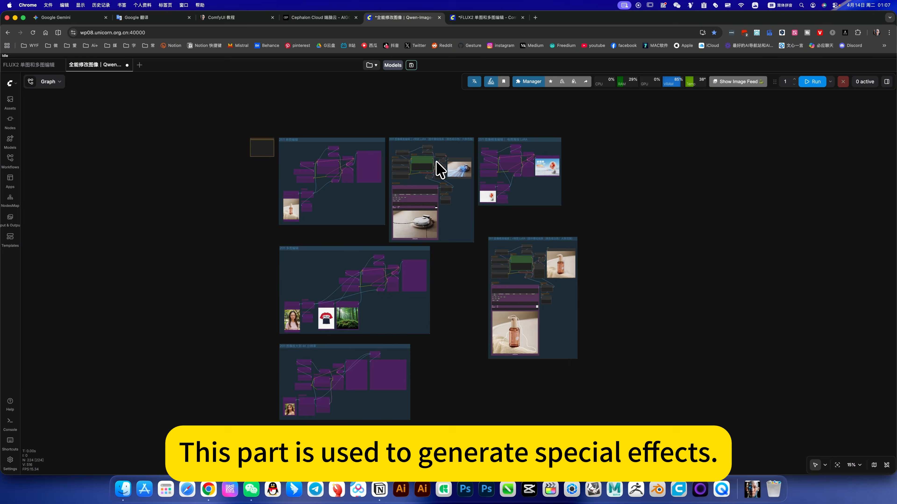
scroll(438, 169, up, 15)
scroll(473, 148, down, 4)
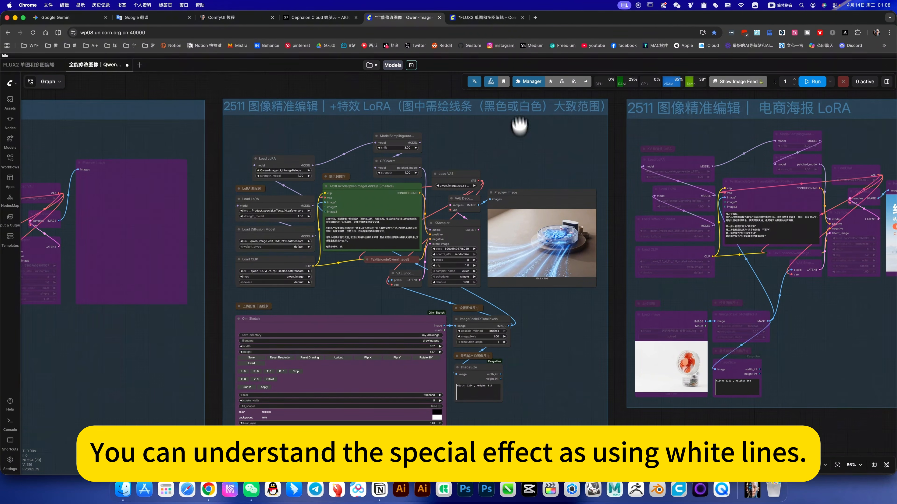
scroll(523, 229, down, 5)
scroll(592, 236, down, 5)
scroll(592, 235, left, 4)
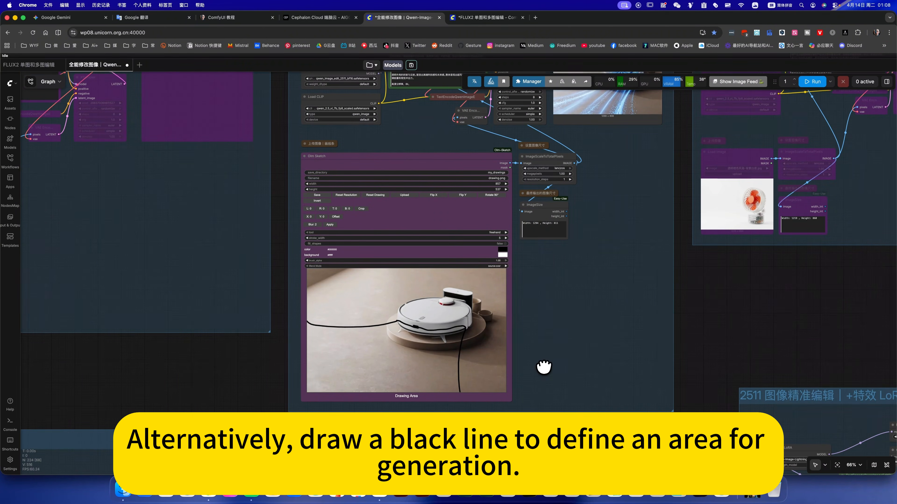
scroll(544, 367, up, 6)
scroll(544, 367, right, 3)
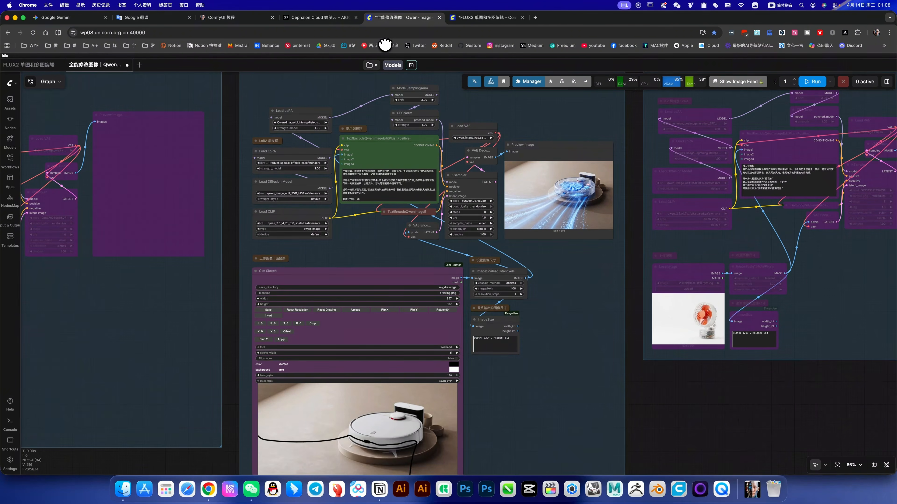
Examine the second effects LoRA group, including the pump bottle's preview and the white guide lines in its sketch
scroll(573, 290, down, 12)
scroll(573, 289, right, 9)
scroll(477, 181, down, 4)
scroll(476, 180, right, 10)
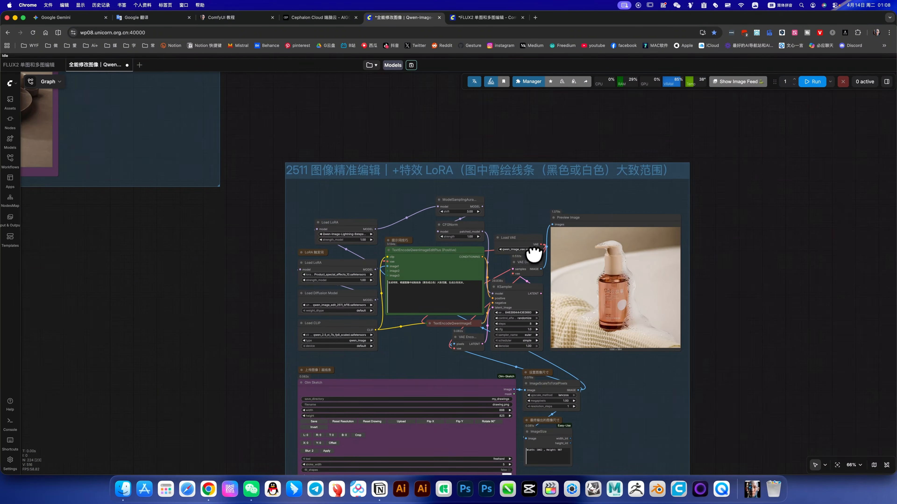
scroll(537, 265, down, 5)
scroll(544, 272, down, 2)
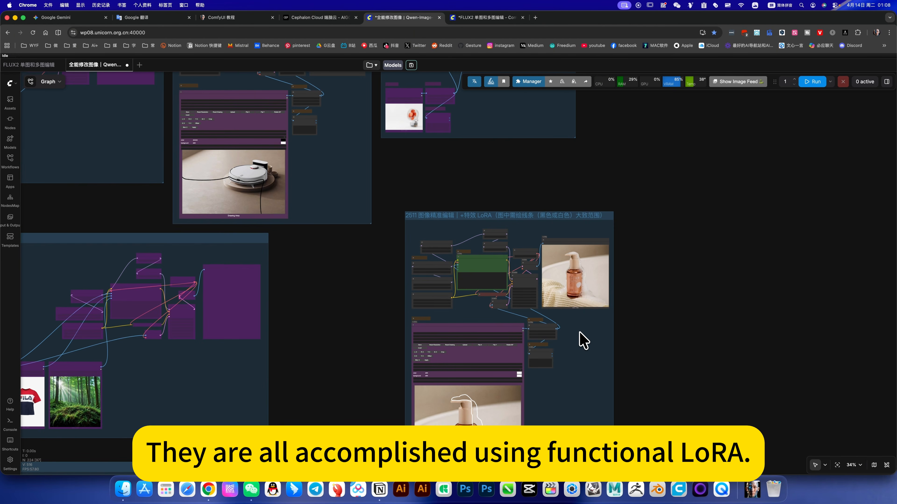
scroll(736, 296, left, 3)
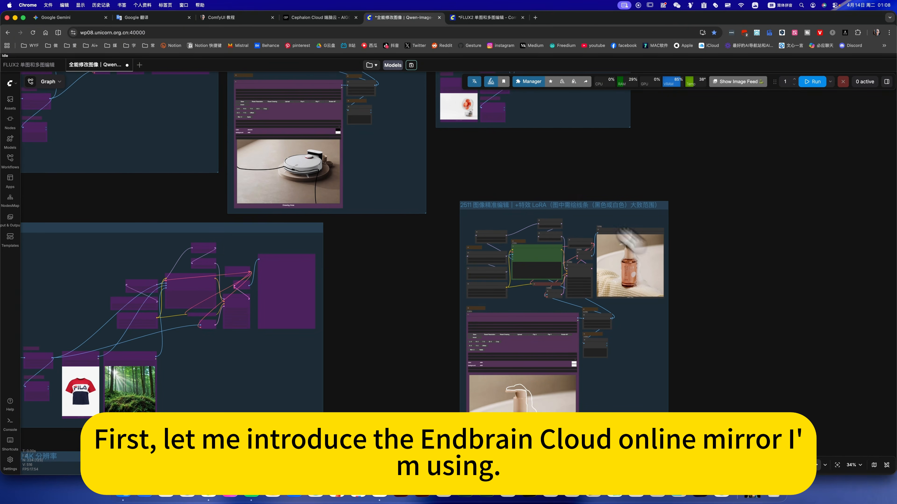
Look at the first featured ComfyUI app on the Cephalon Cloud page and return to the Qwen-Image-Edit-2511 workflow
click(325, 19)
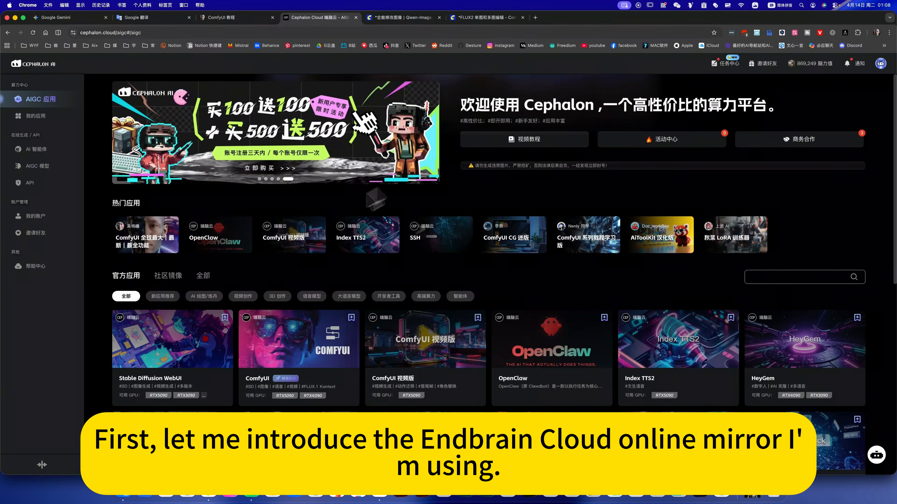
mouse_move(172, 243)
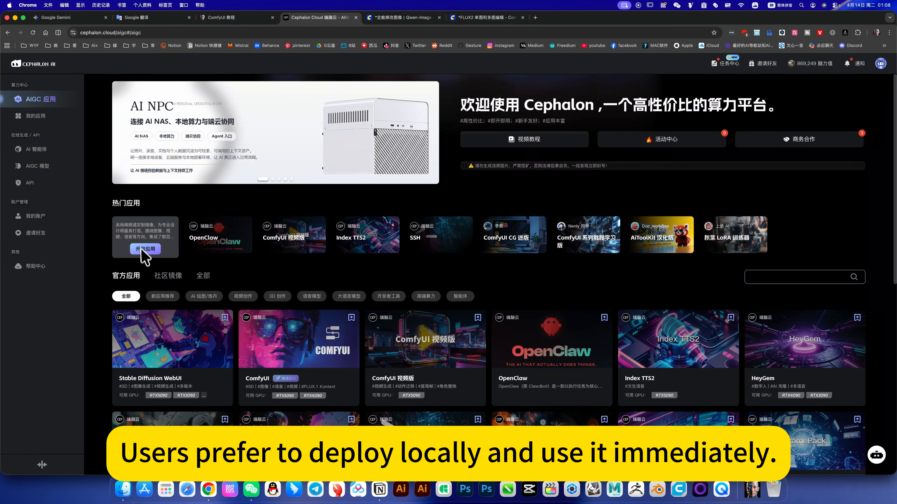
click(406, 18)
Survey all groups of the Qwen-Image-Edit-2511 workflow and examine the effects LoRA and e-commerce poster groups
drag(403, 263, 514, 274)
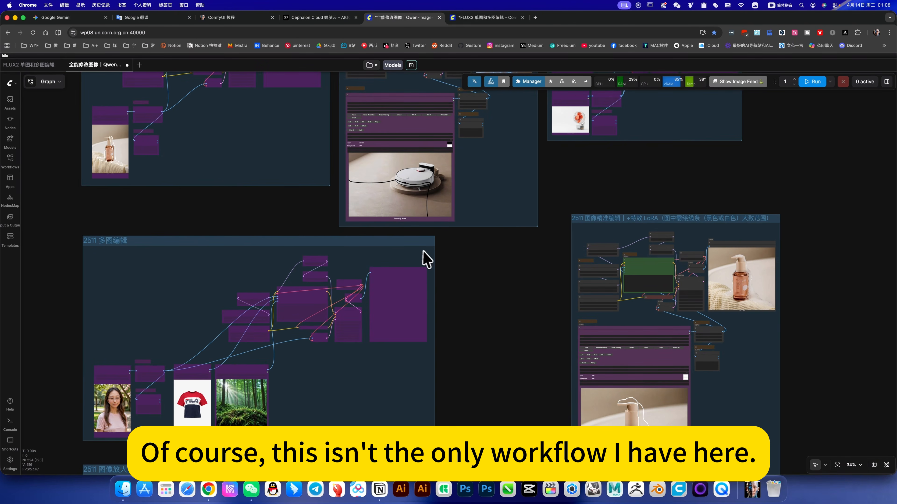
scroll(430, 254, down, 10)
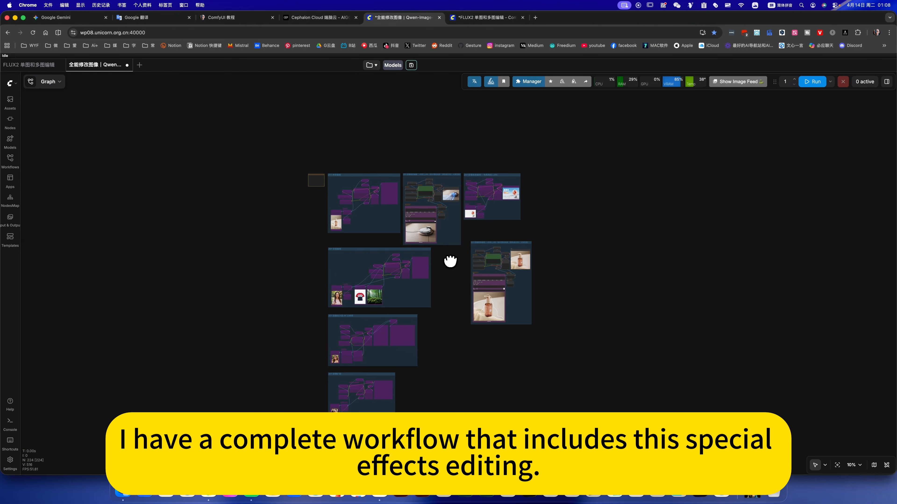
scroll(450, 260, down, 5)
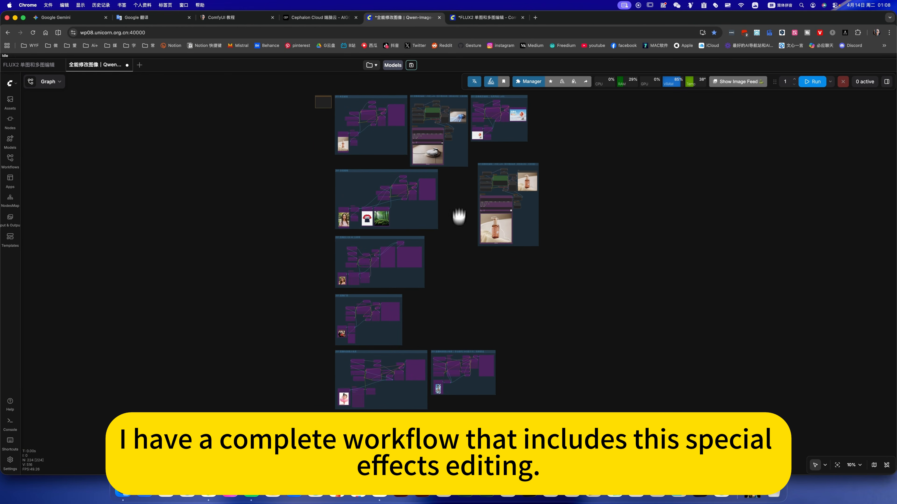
scroll(49, 179, up, 3)
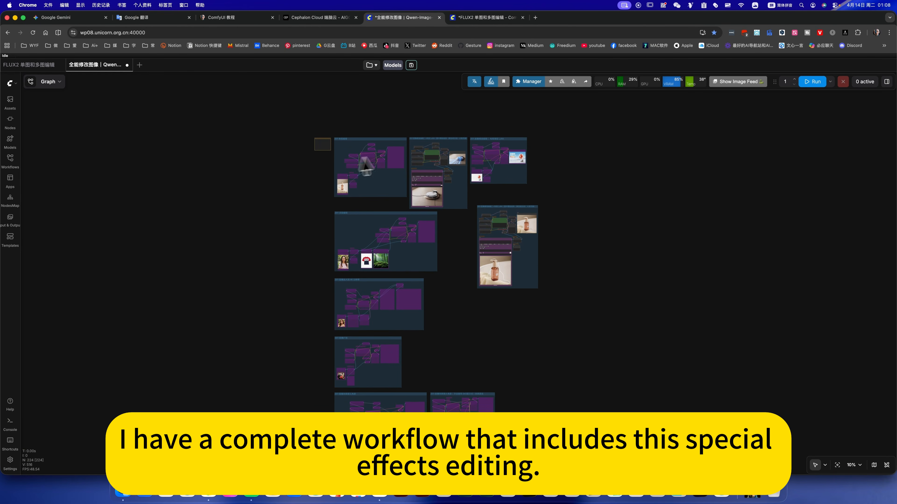
scroll(448, 157, up, 10)
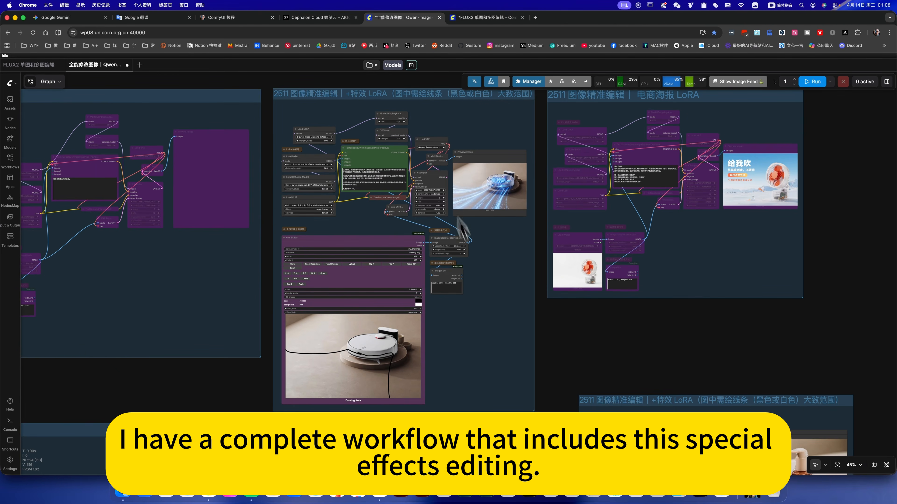
scroll(481, 285, up, 1)
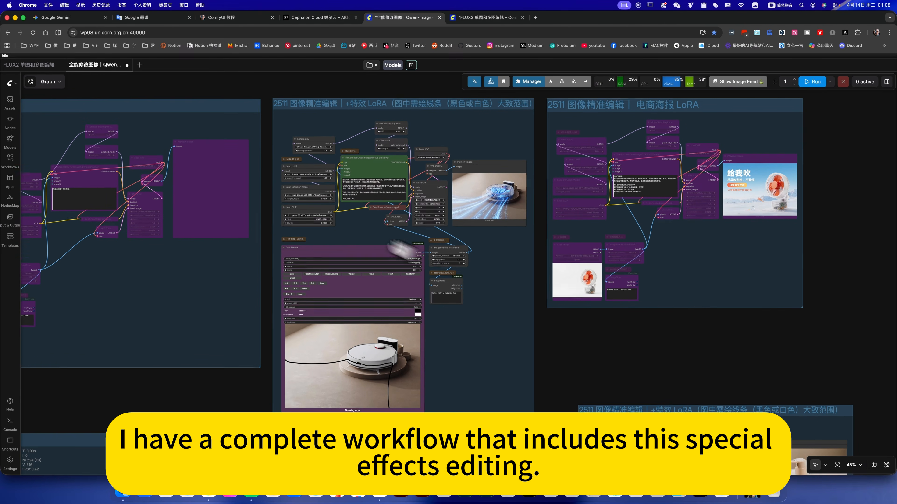
Locate the 全能修改图像 | Qwen-Image-Edit-2511 workflow in the saved workflow list
click(12, 160)
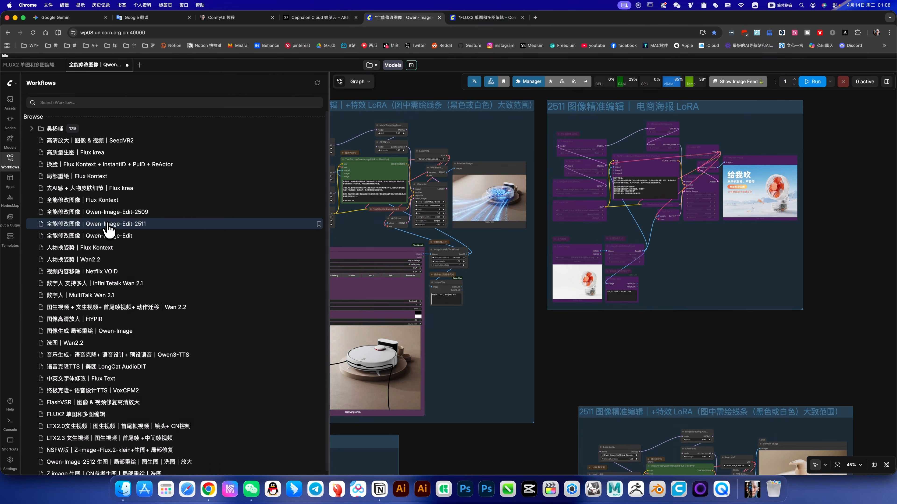
click(10, 159)
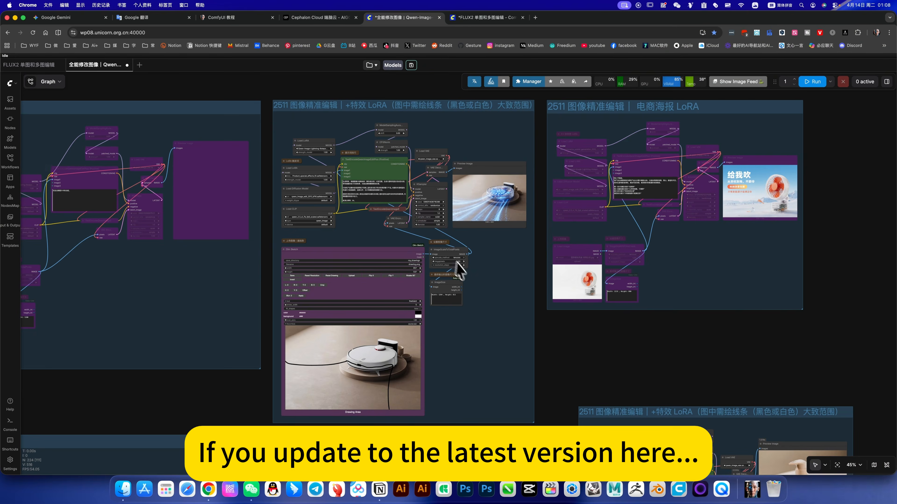
click(11, 160)
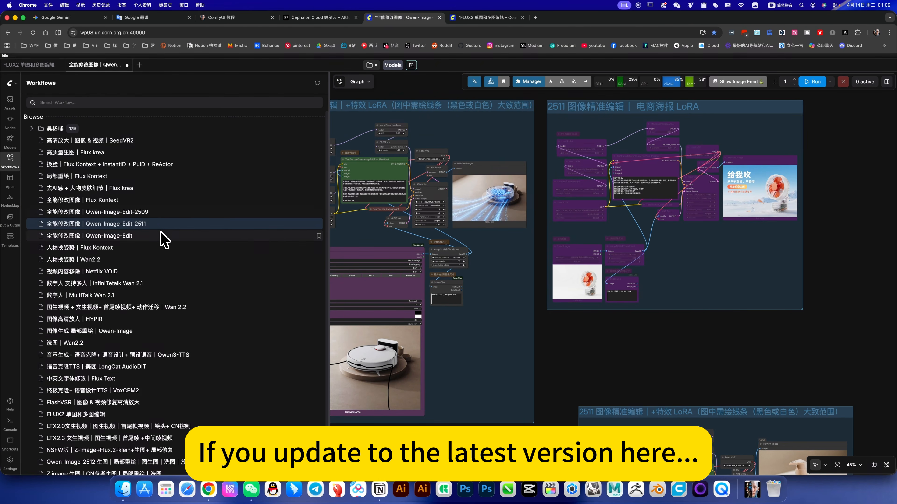
scroll(161, 240, down, 1)
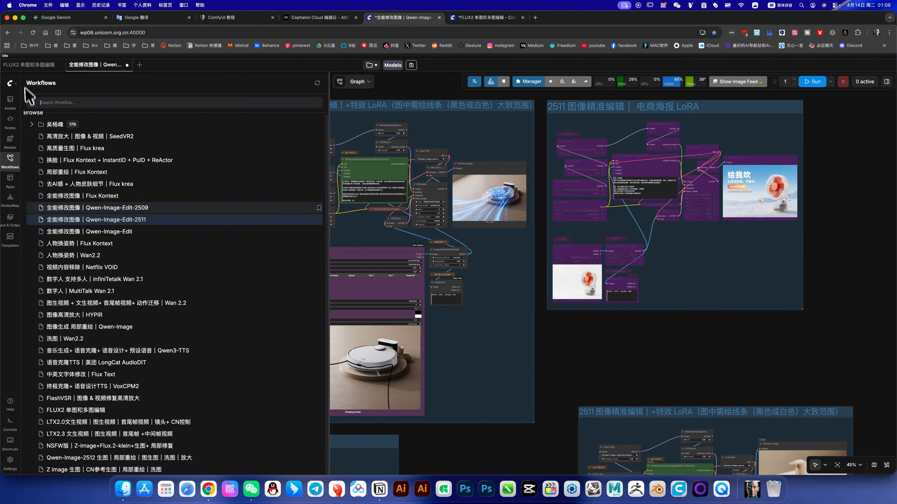
Browse the 视频类, 图像类 and 语音类 workflow folders and the remaining saved workflows, and close the list
click(31, 125)
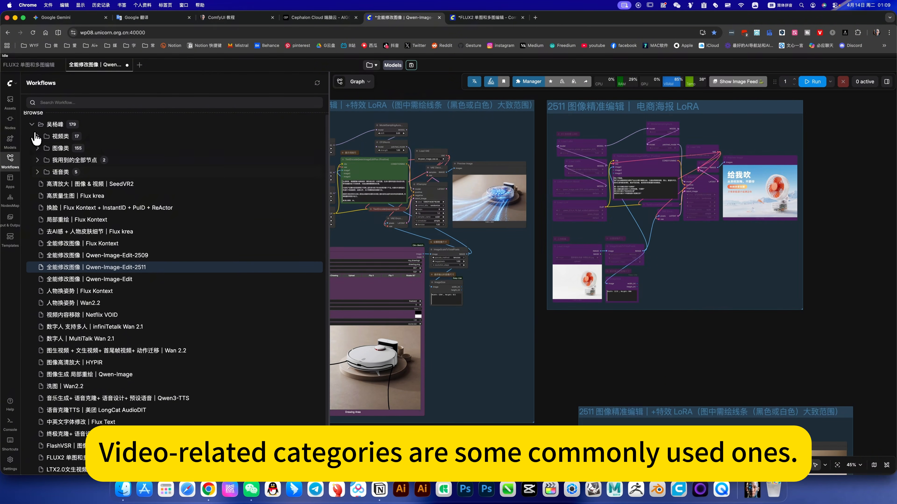
click(59, 139)
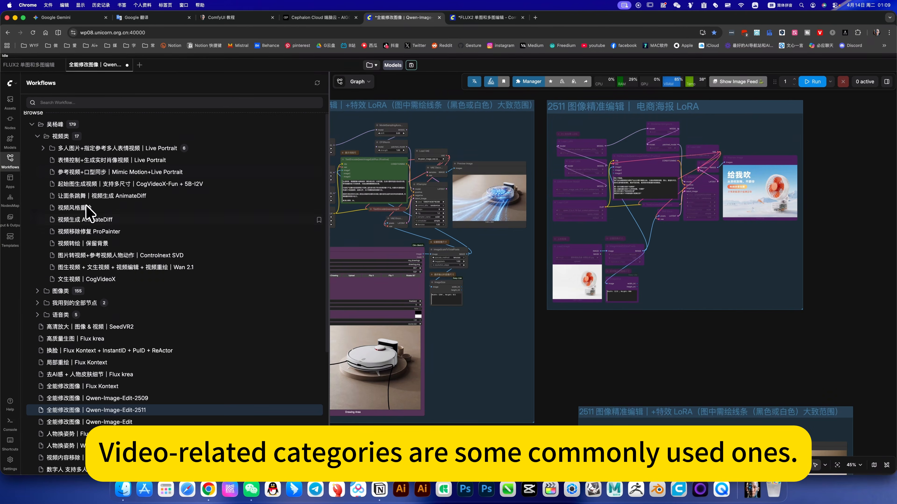
click(38, 136)
click(37, 149)
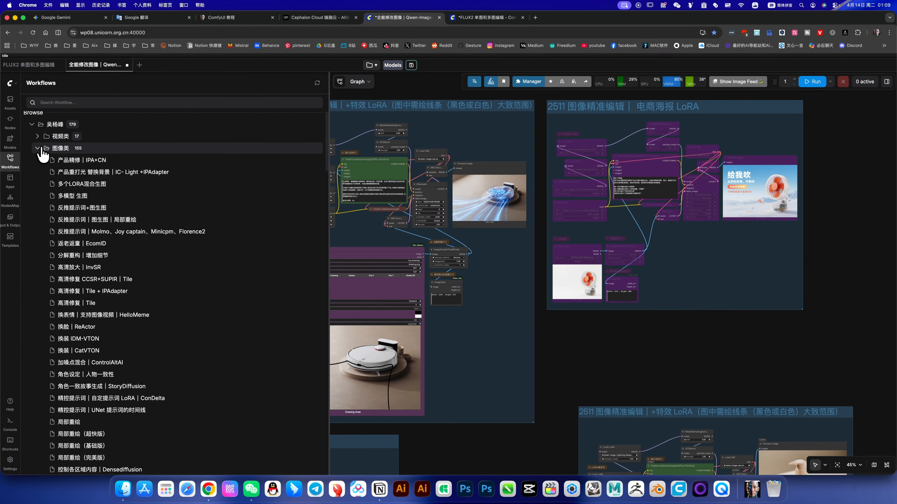
click(38, 149)
click(37, 172)
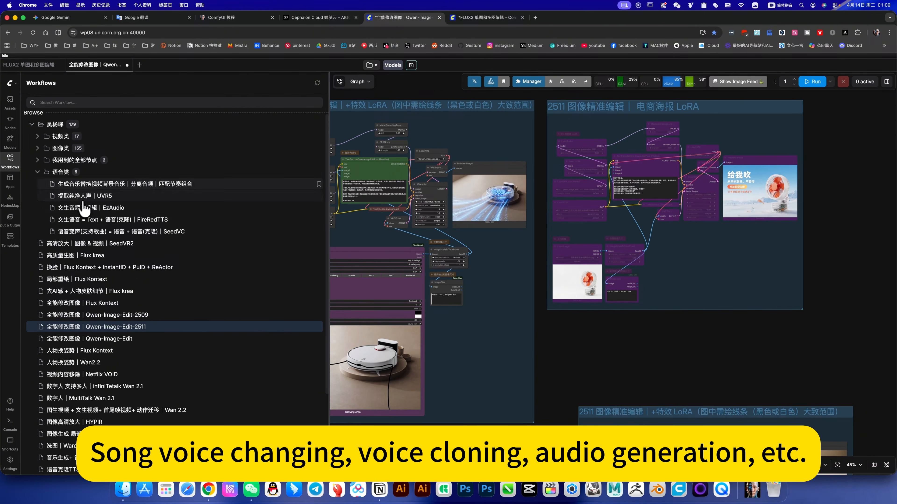
click(37, 172)
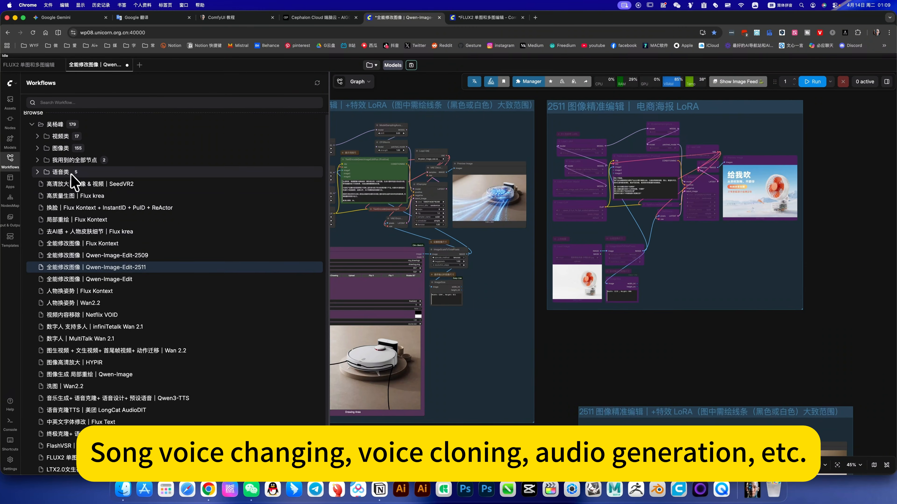
scroll(114, 315, down, 3)
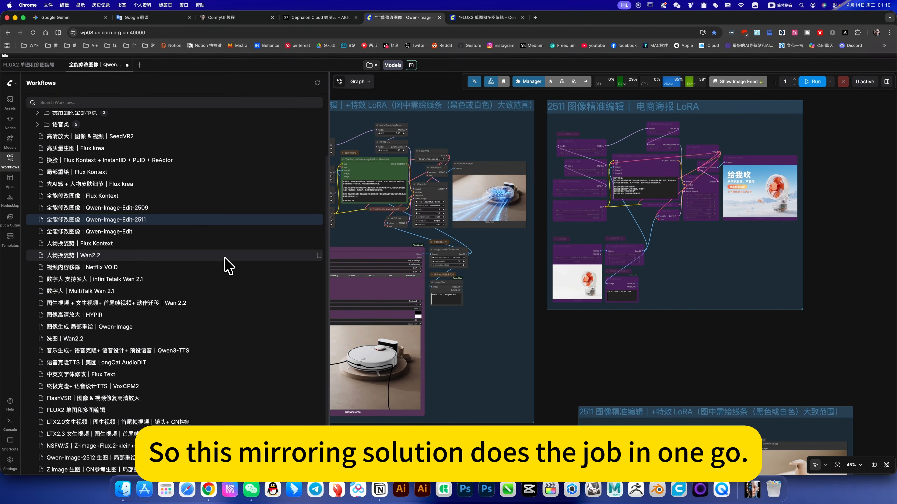
click(11, 162)
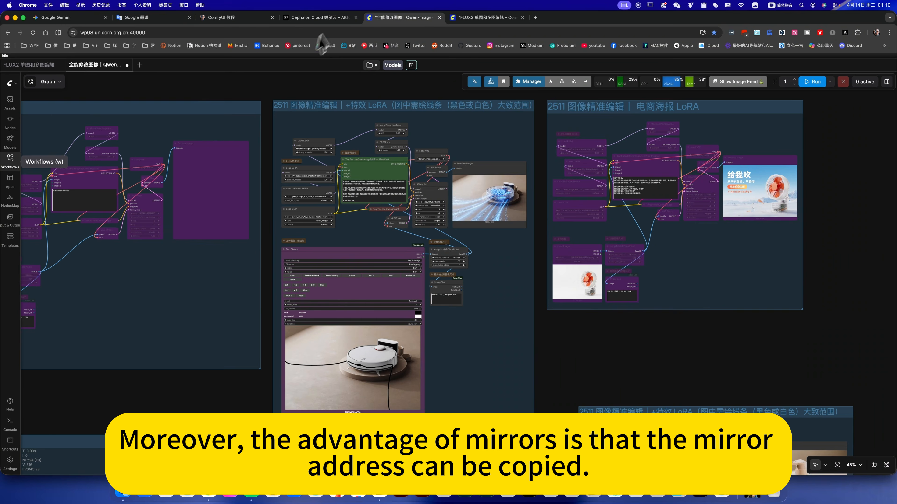
Compare the Qwen-Image-Edit and FLUX2 workflows open in two browser pages at the same address, wp08.unicorn.org.cn:40000
click(320, 18)
click(403, 17)
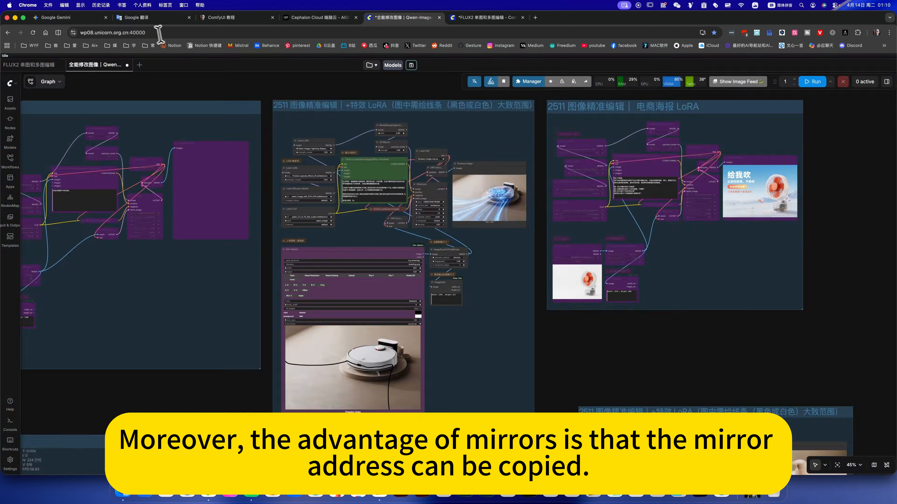
click(485, 18)
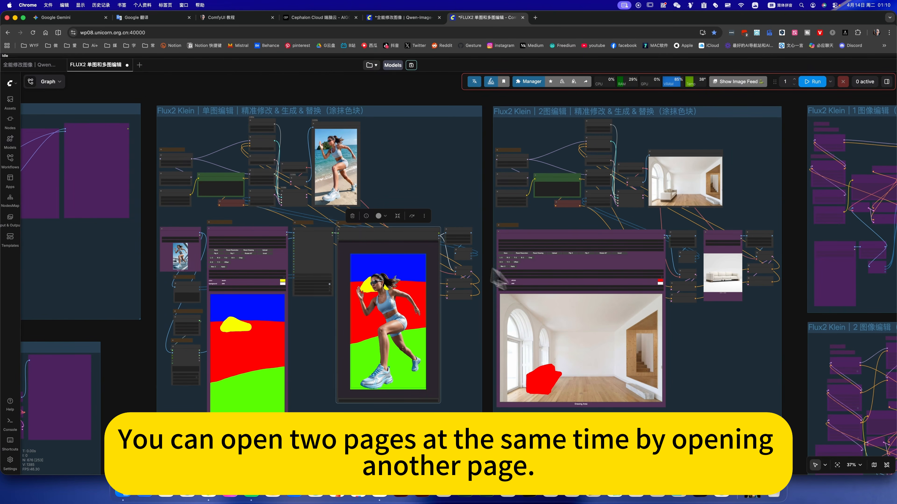
click(400, 19)
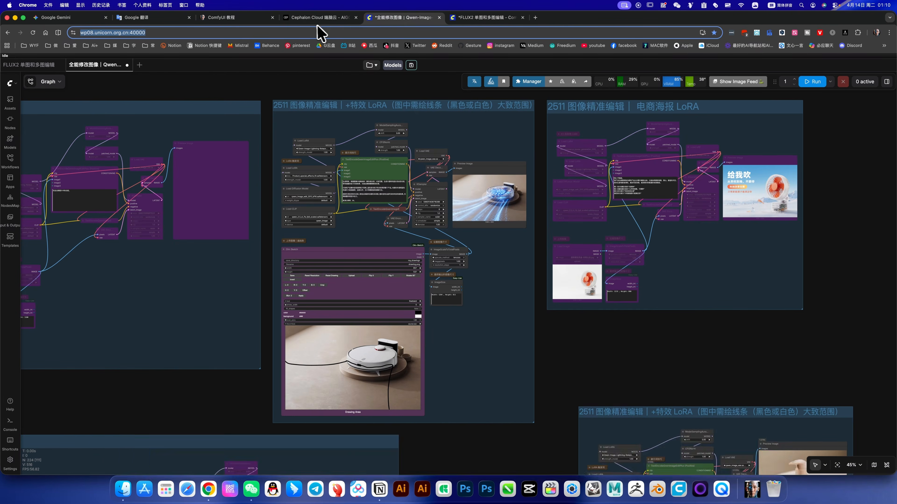
Switch to the ComfyUI 教程 notes page and expand its 图像类 workflow list
click(240, 19)
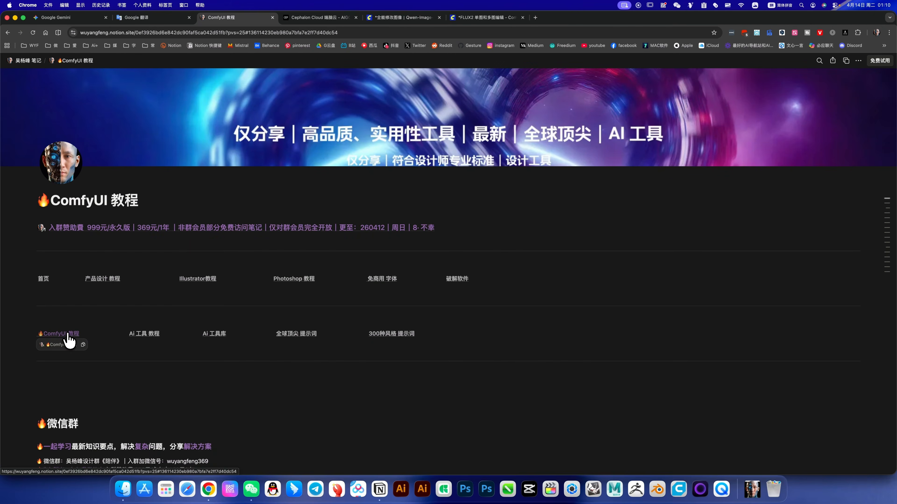
click(67, 317)
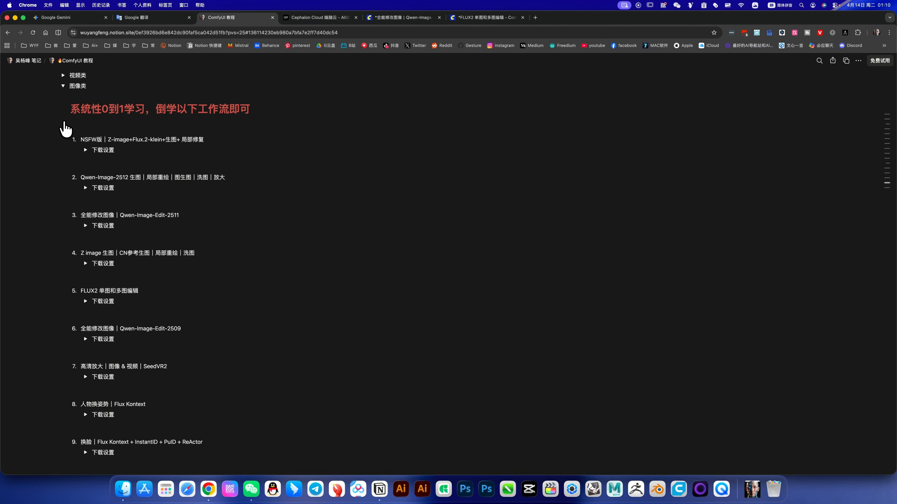
scroll(63, 122, up, 1)
click(63, 120)
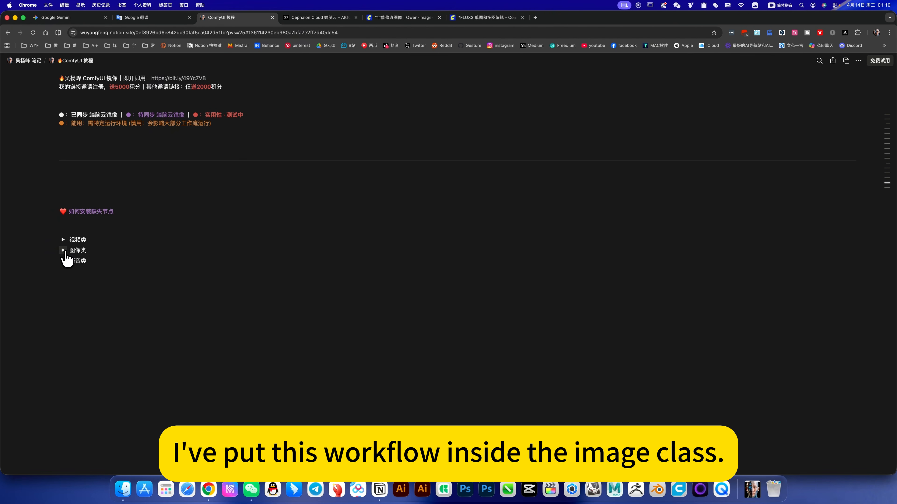
scroll(85, 135, down, 5)
click(79, 120)
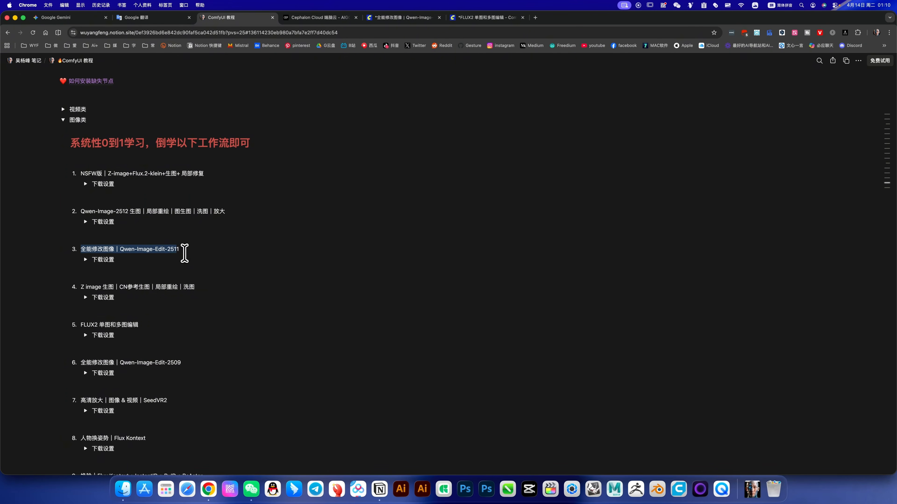
Expand the 下载设置 and 安装教程 sections of the 全能修改图像 | Qwen-Image-Edit-2511 entry
click(109, 271)
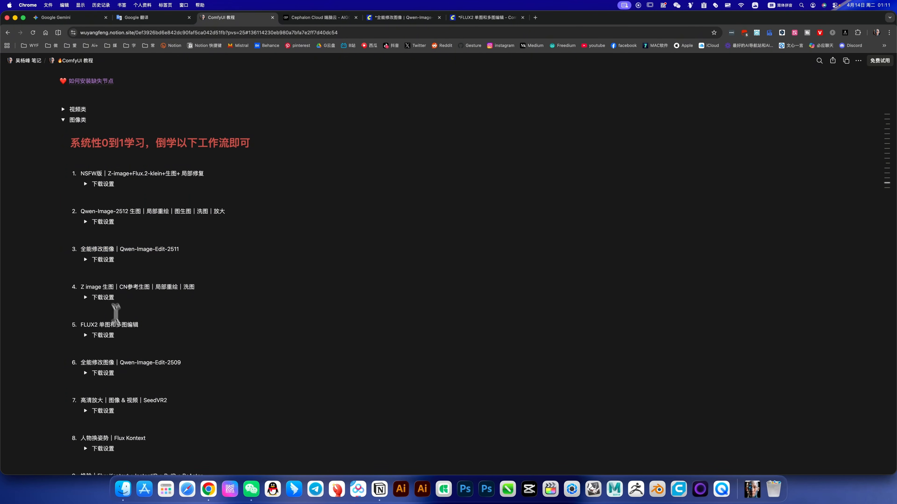
click(85, 260)
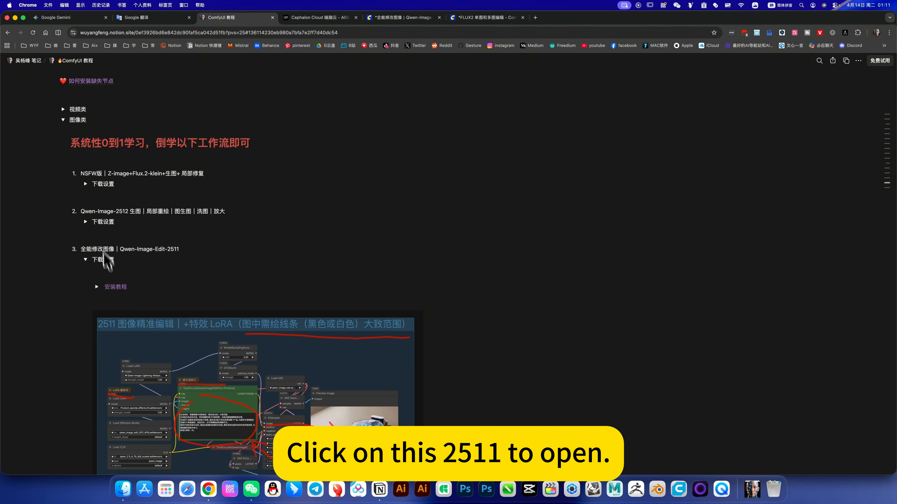
scroll(106, 229, down, 2)
click(96, 215)
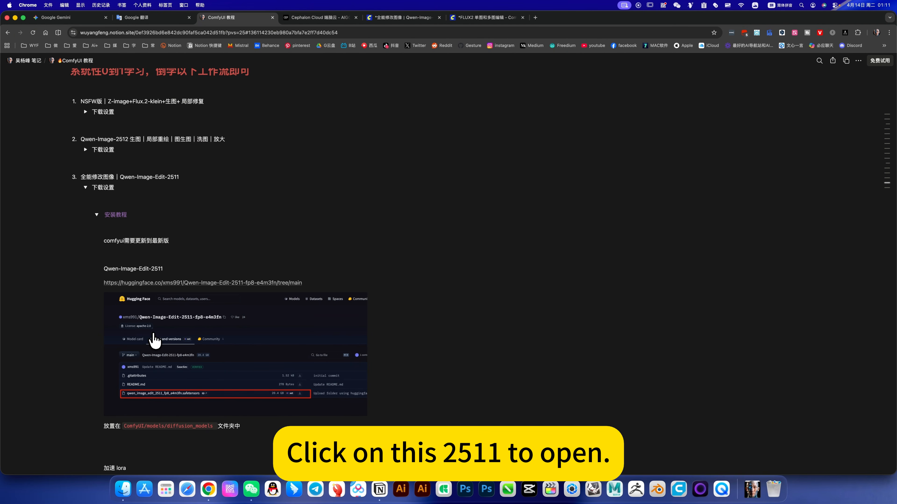
Examine the model, LoRA and custom node download links in the Qwen-Image-Edit-2511 installation tutorial
scroll(155, 341, down, 20)
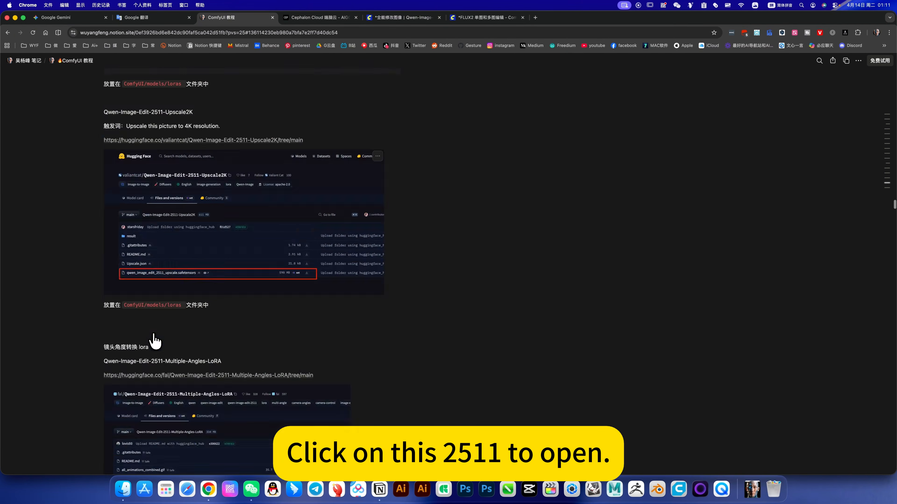
scroll(155, 341, down, 20)
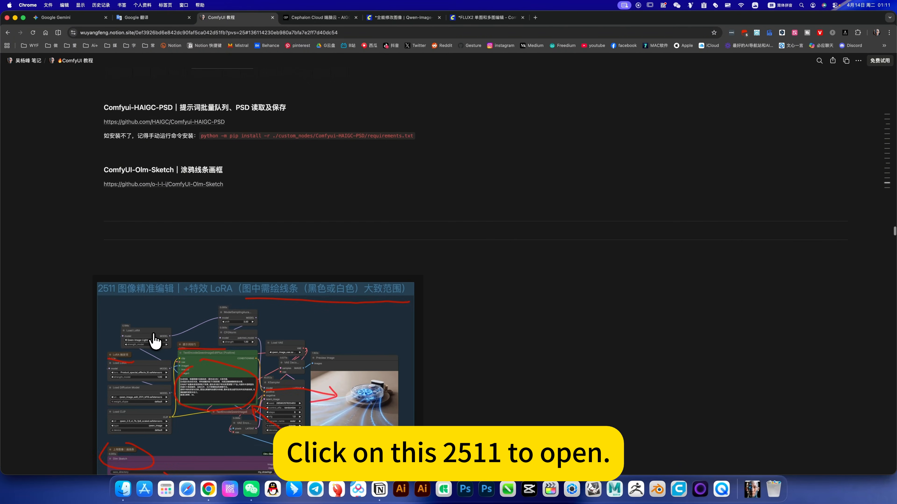
scroll(154, 341, down, 5)
Look through the annotated 2511 workflow screenshots, the video tutorials and the workflow JSON download below them
scroll(192, 263, up, 3)
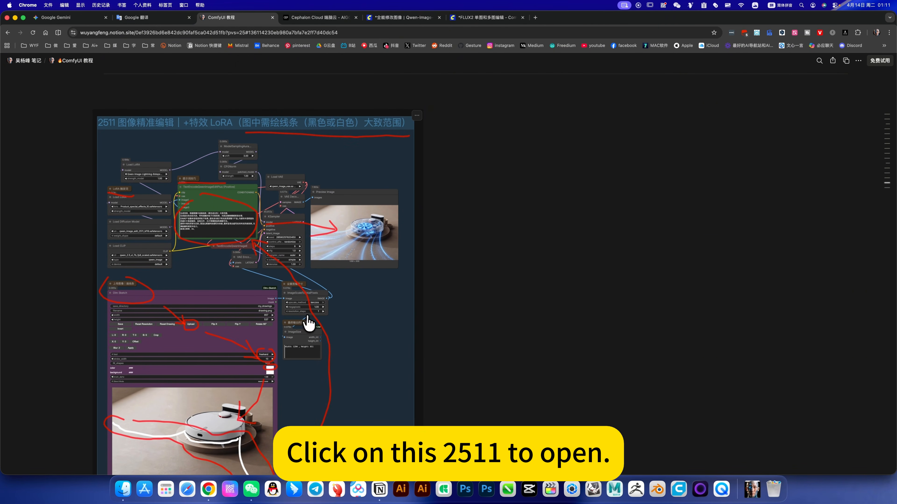
scroll(330, 265, down, 2)
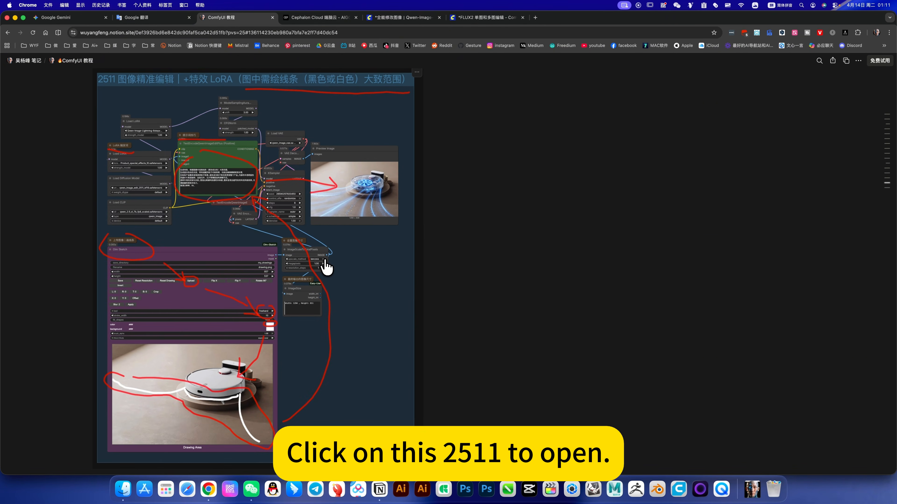
scroll(301, 238, up, 2)
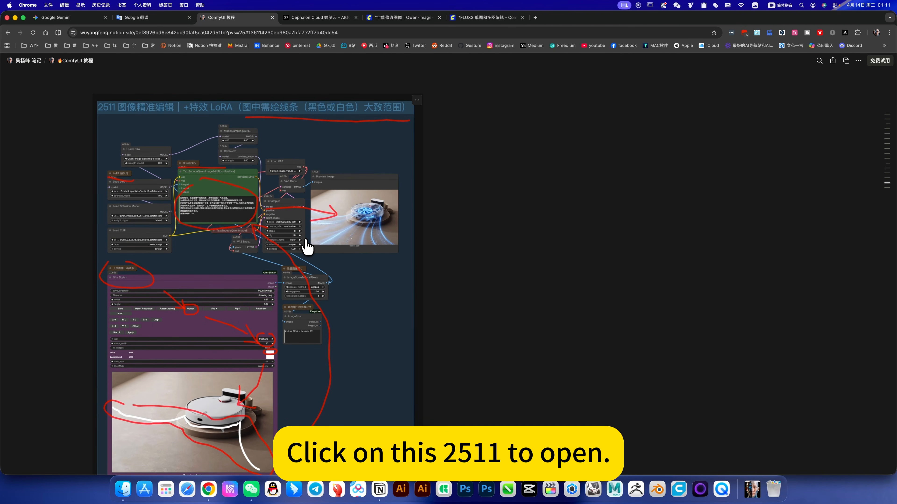
scroll(307, 245, down, 15)
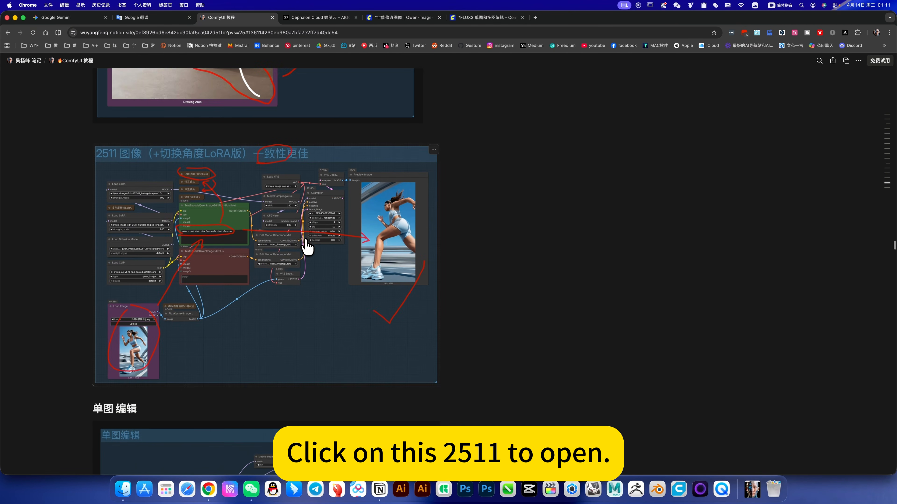
scroll(307, 245, down, 20)
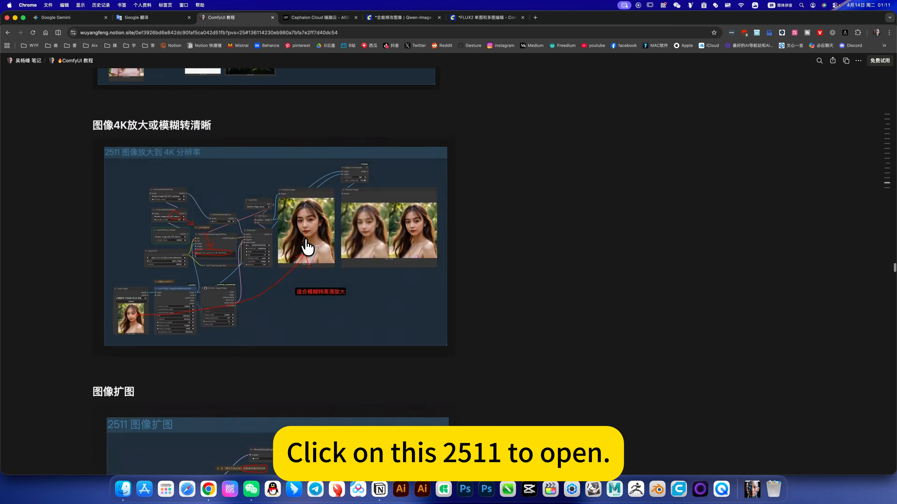
scroll(306, 242, down, 20)
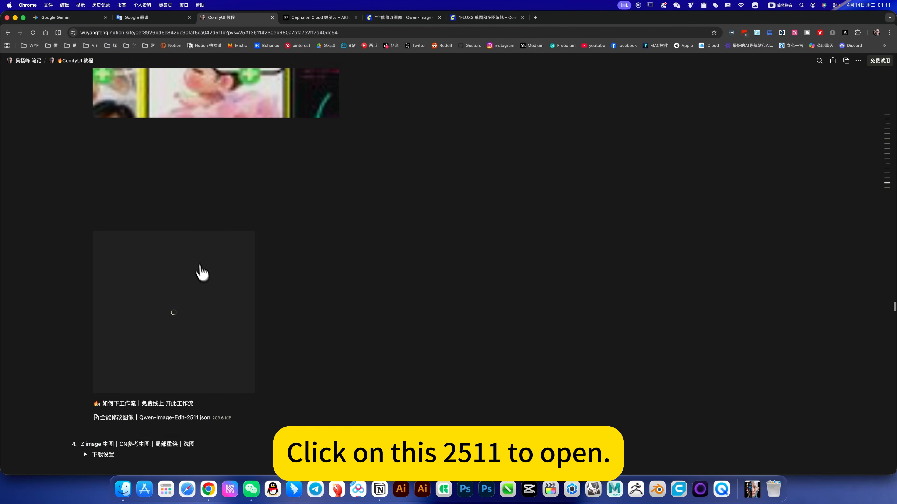
scroll(240, 286, down, 8)
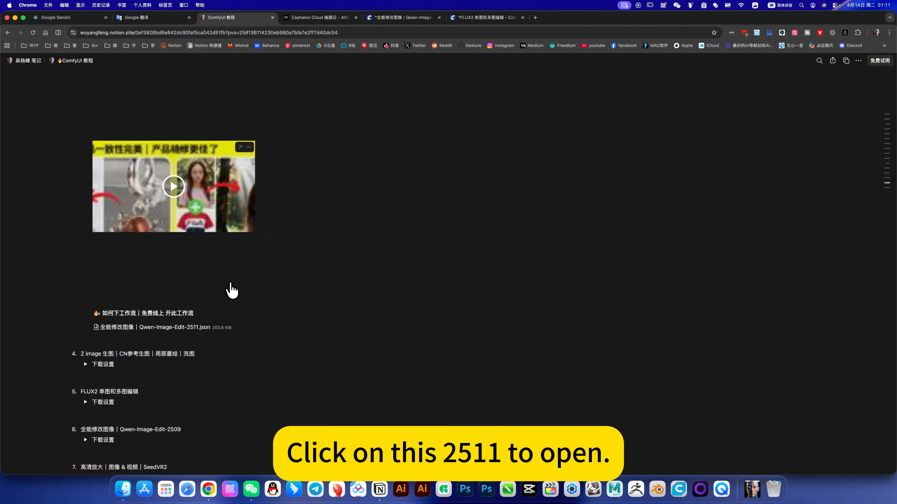
scroll(231, 291, up, 15)
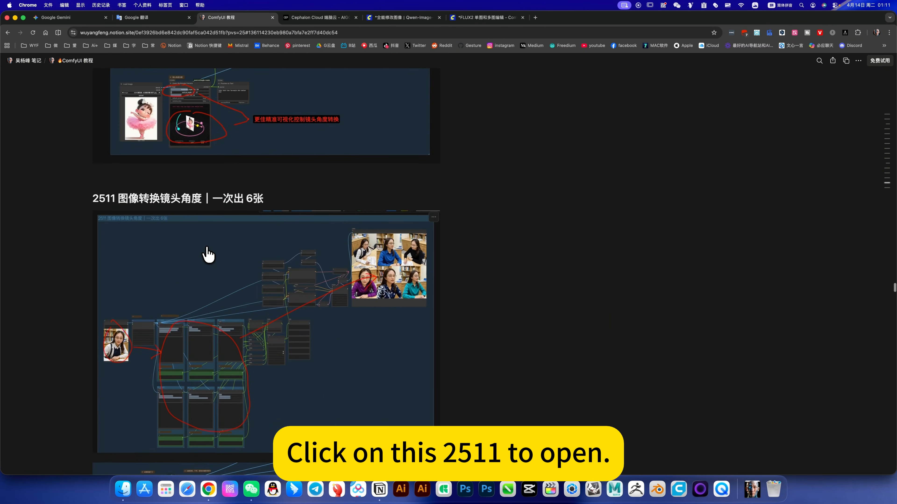
scroll(208, 254, up, 15)
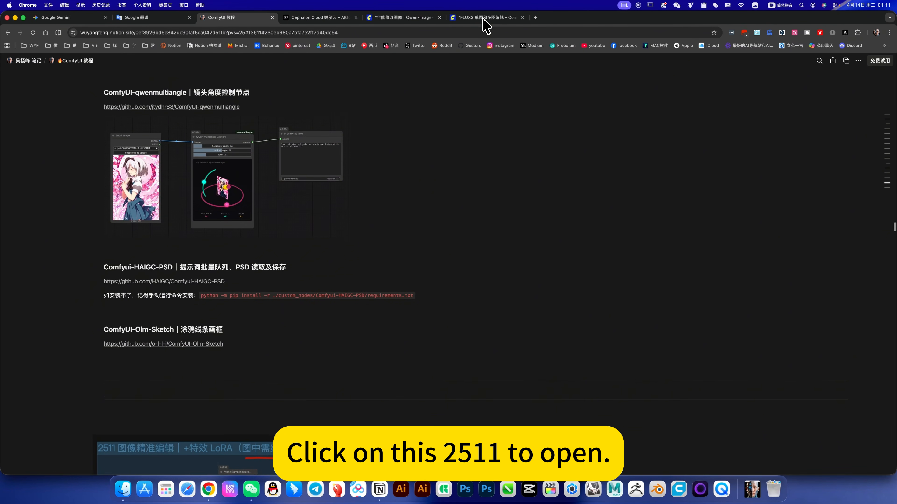
Check the open FLUX2 workflow page, return to the notes and collapse the Qwen-Image-Edit-2511 下载设置 section
click(483, 18)
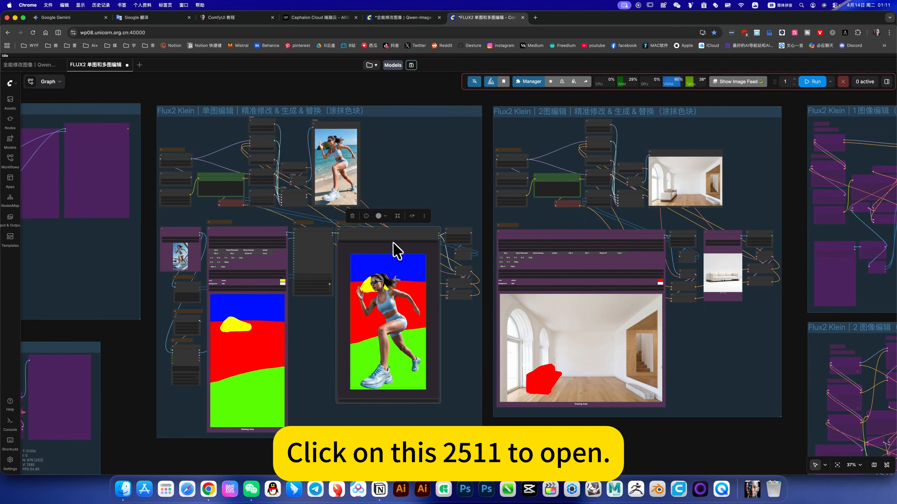
click(228, 21)
scroll(156, 214, up, 10)
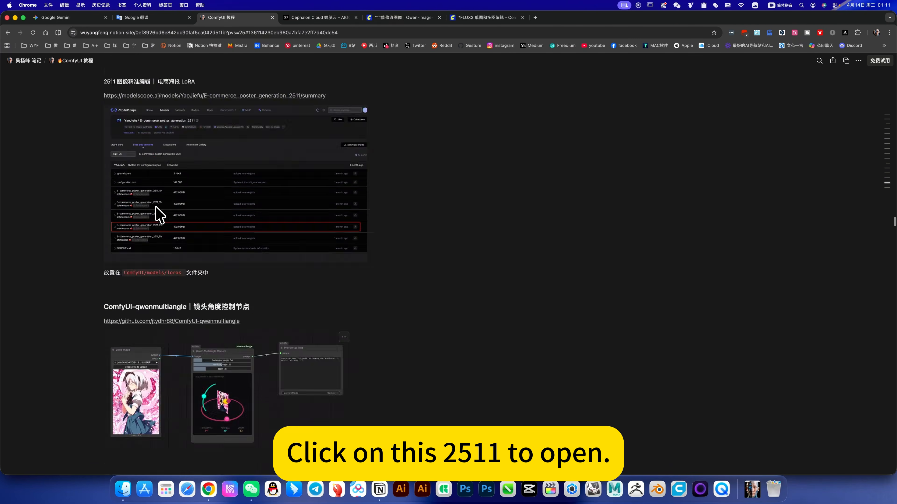
scroll(158, 213, up, 10)
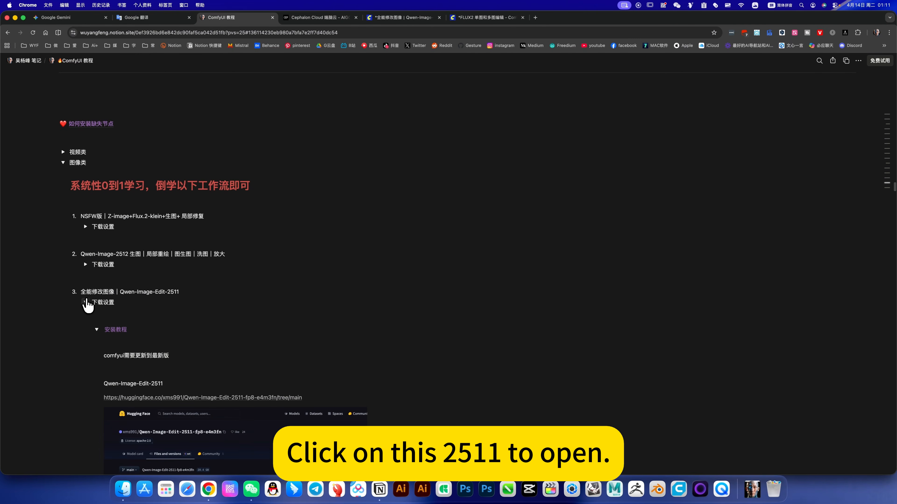
click(85, 302)
Expand the FLUX2 单图和多图编辑 entry and examine the model download links and target folders in its 安装教程
scroll(106, 310, down, 5)
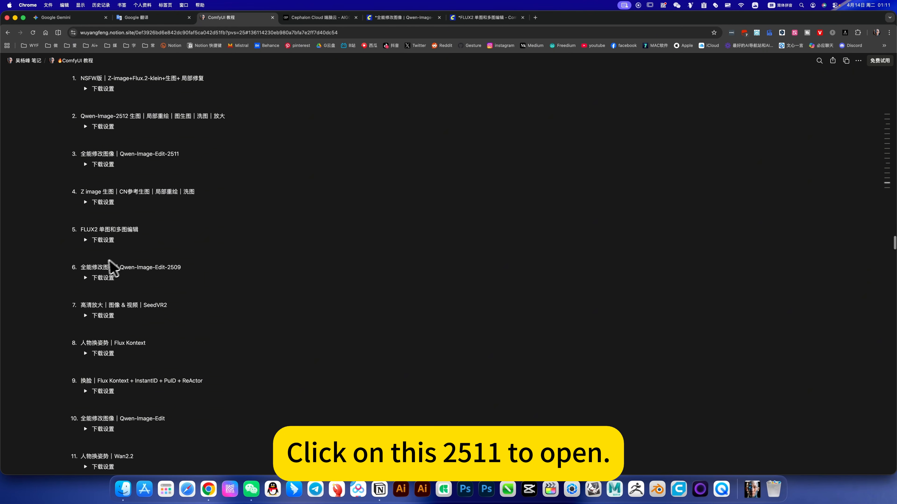
drag(139, 229, 81, 230)
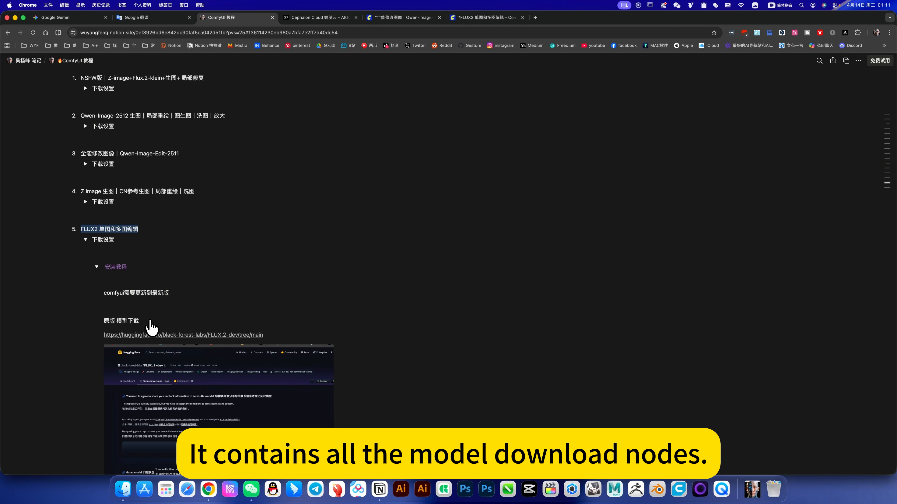
scroll(148, 328, down, 15)
scroll(152, 328, down, 20)
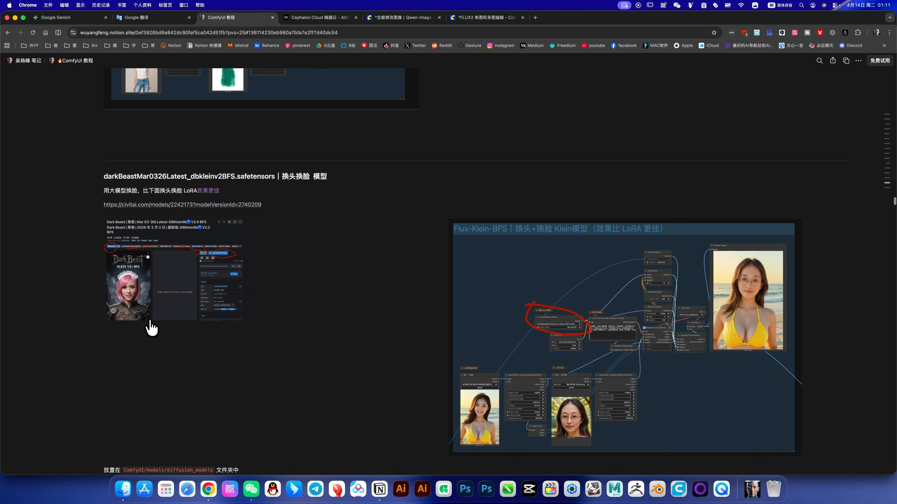
scroll(152, 328, up, 10)
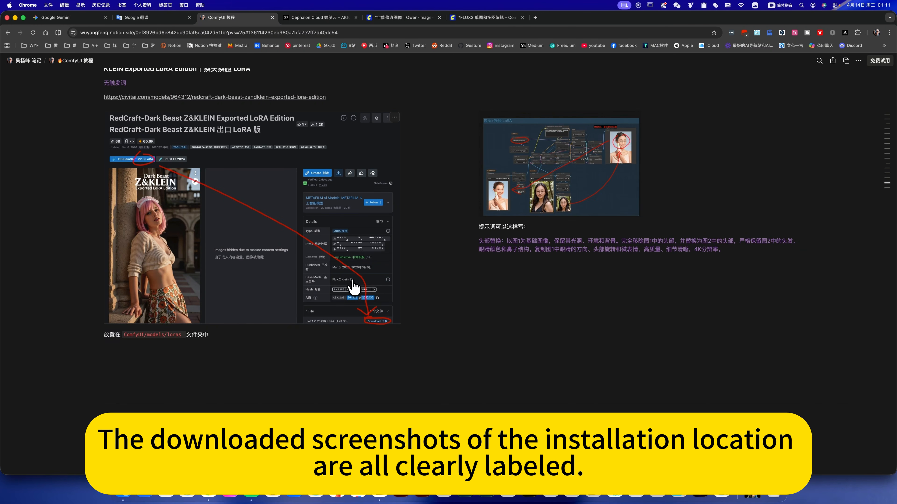
scroll(352, 286, down, 15)
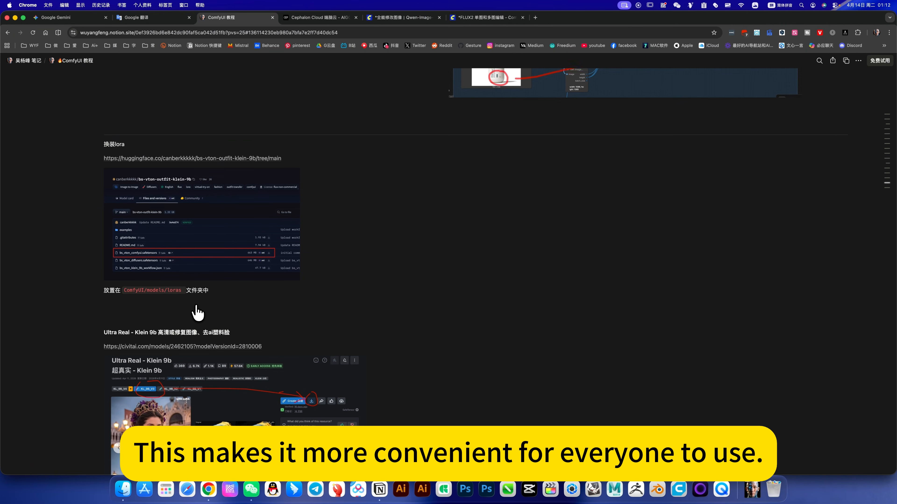
scroll(197, 313, down, 15)
scroll(197, 312, down, 15)
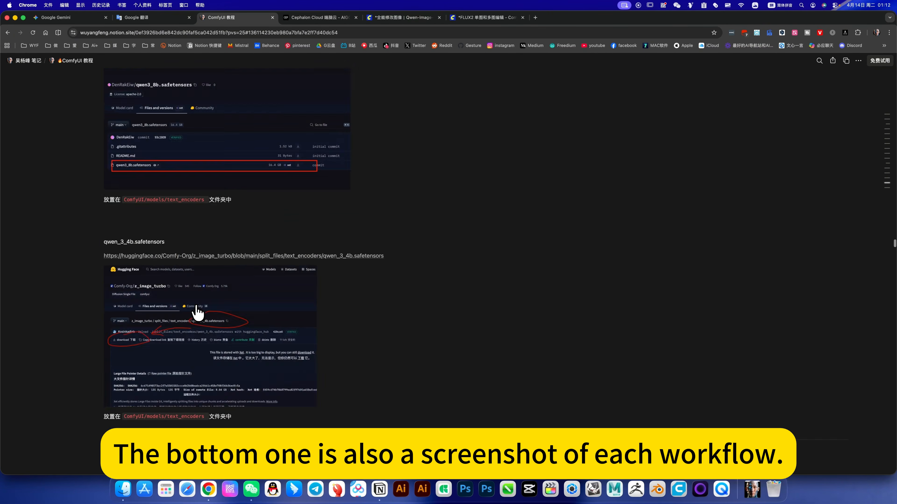
Look through the annotated Flux2 Klein workflow screenshots, the video tutorials below them and the remaining image workflow entries
scroll(243, 287, up, 3)
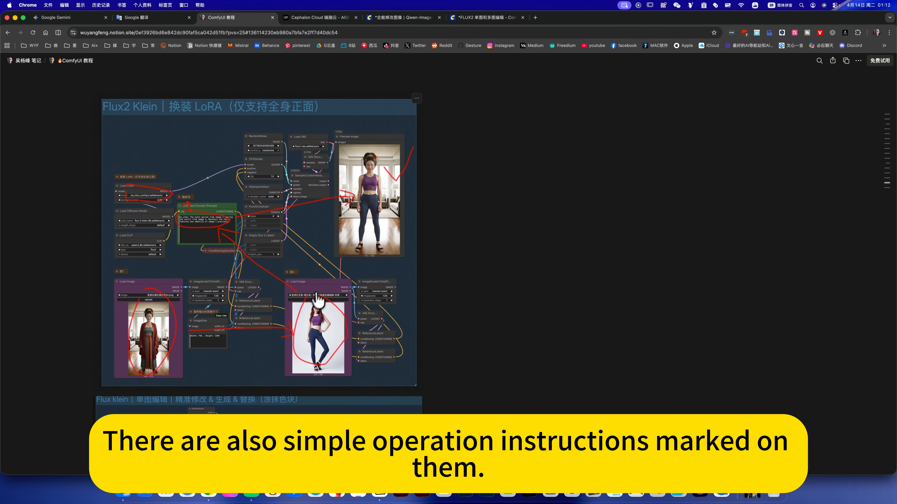
scroll(311, 307, down, 7)
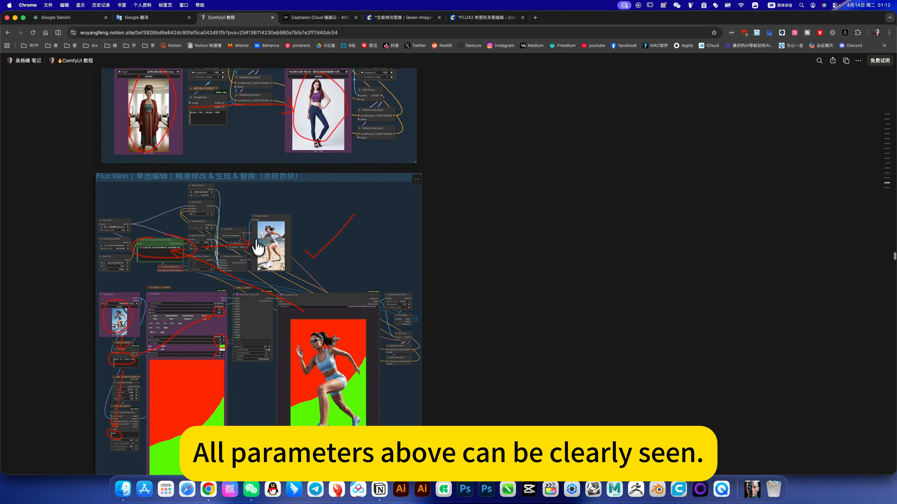
scroll(267, 268, down, 15)
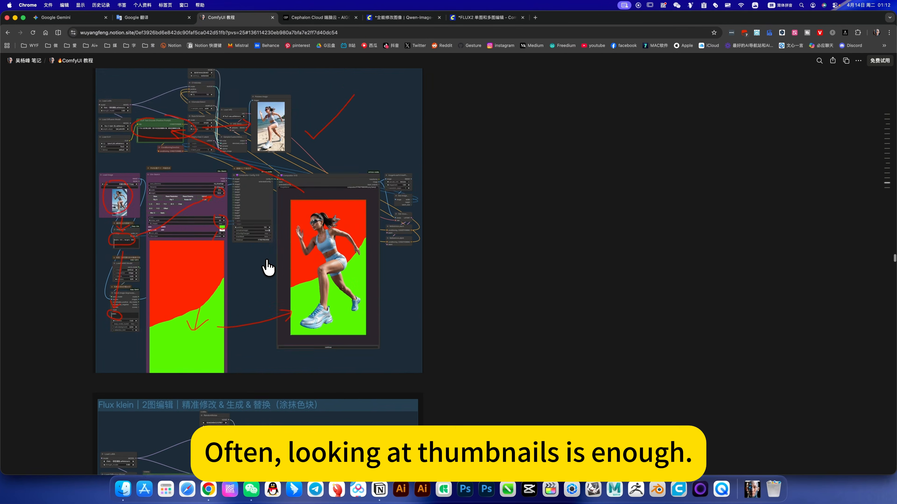
scroll(268, 267, down, 20)
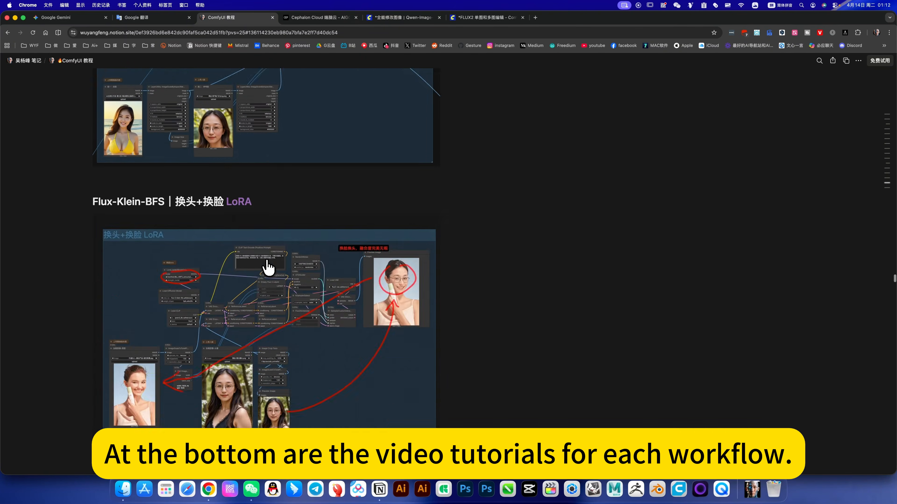
scroll(267, 267, down, 20)
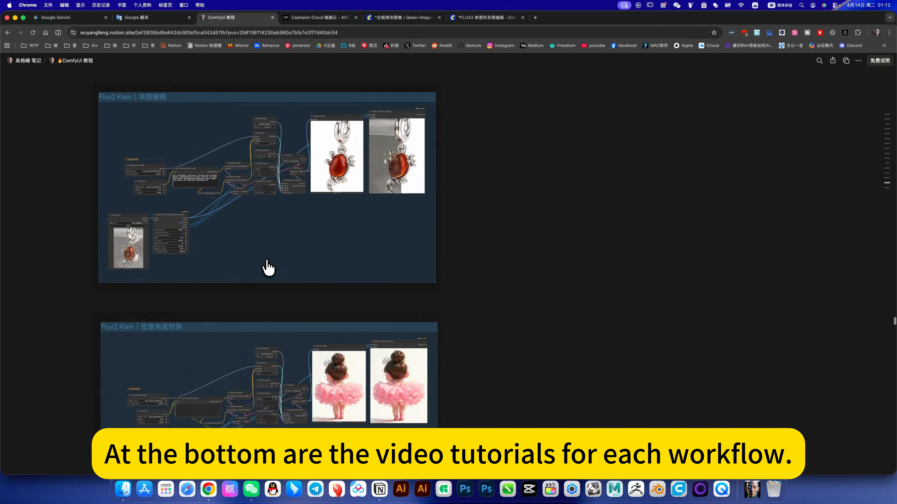
scroll(267, 267, down, 10)
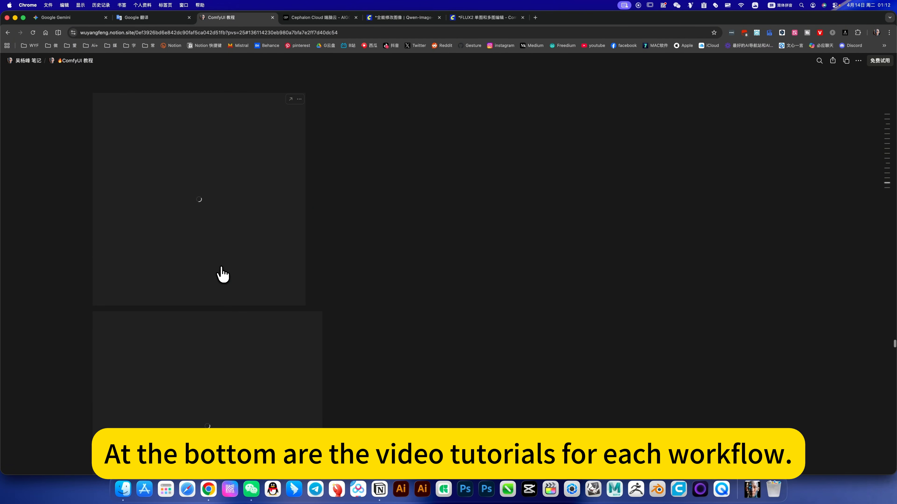
scroll(220, 275, down, 15)
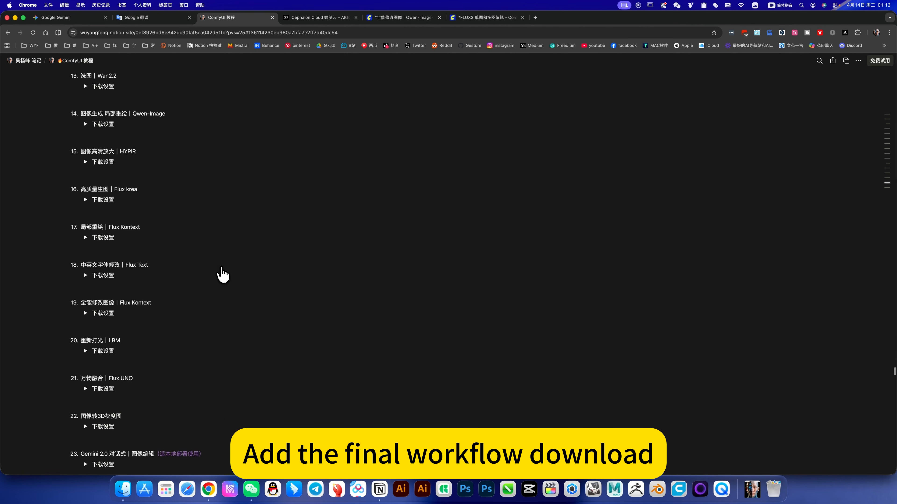
scroll(220, 274, up, 10)
scroll(141, 243, up, 5)
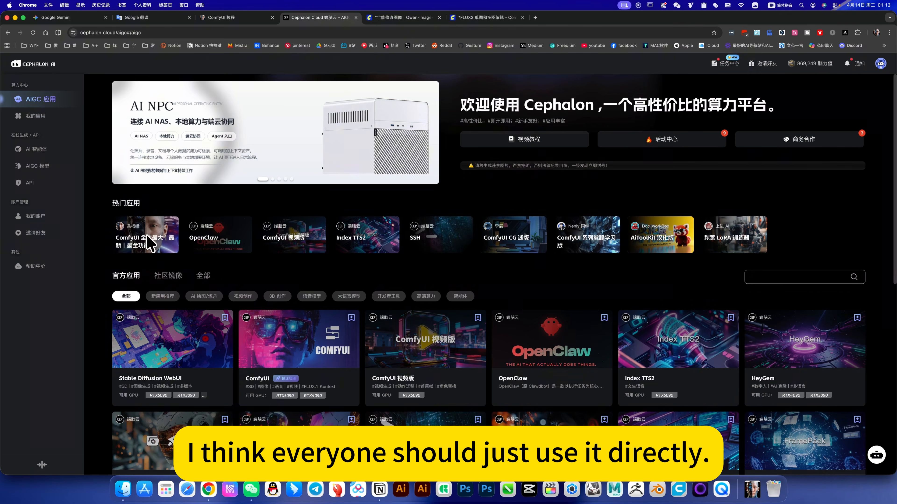
Switch to the open Qwen-Image-Edit-2511 workflow page and check its entry in the saved workflows list
click(405, 17)
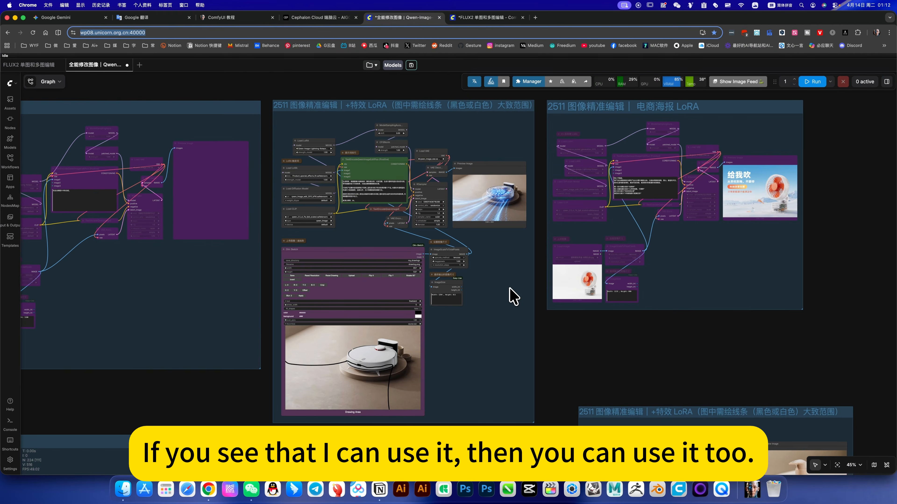
click(541, 313)
scroll(541, 312, left, 3)
scroll(540, 312, up, 2)
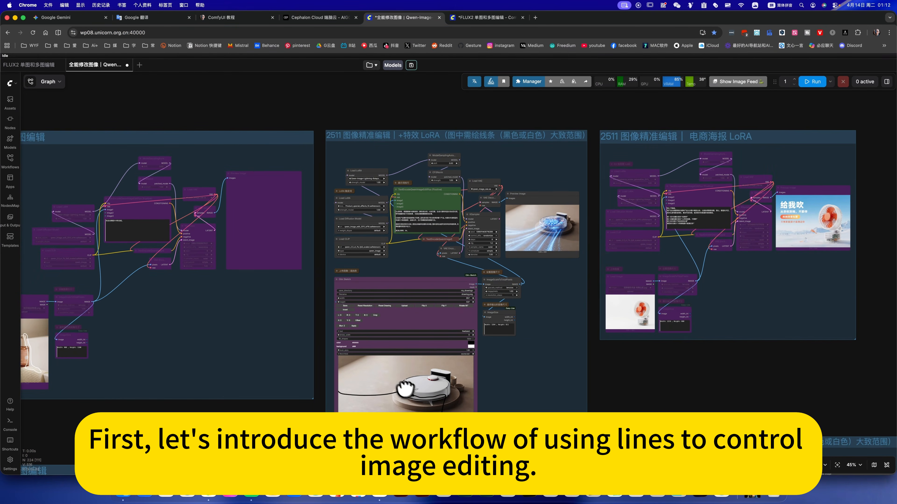
scroll(416, 318, up, 1)
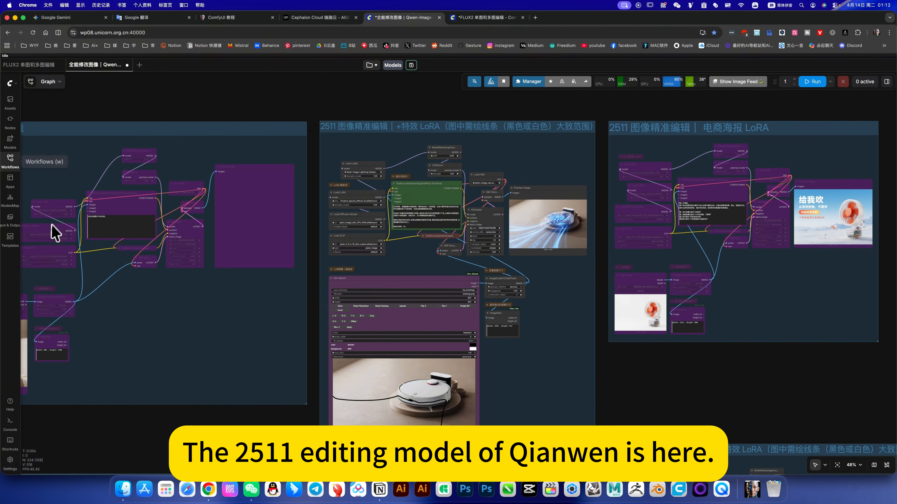
key(w)
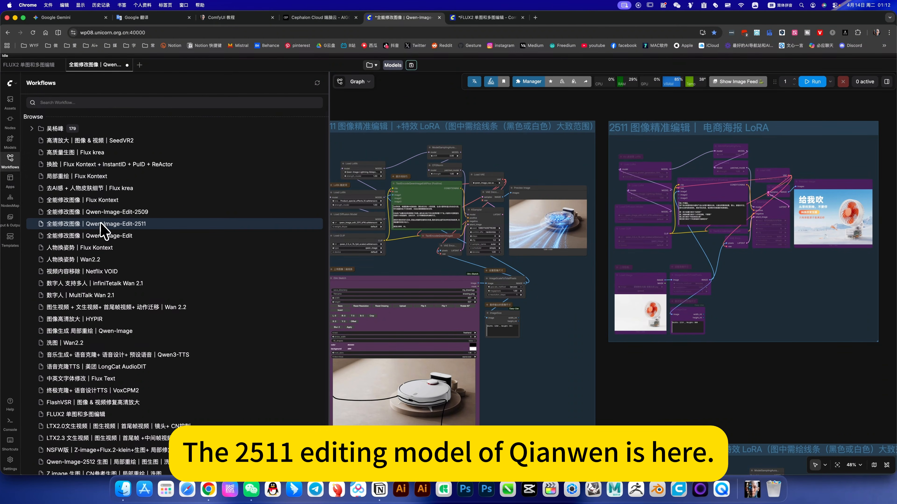
key(w)
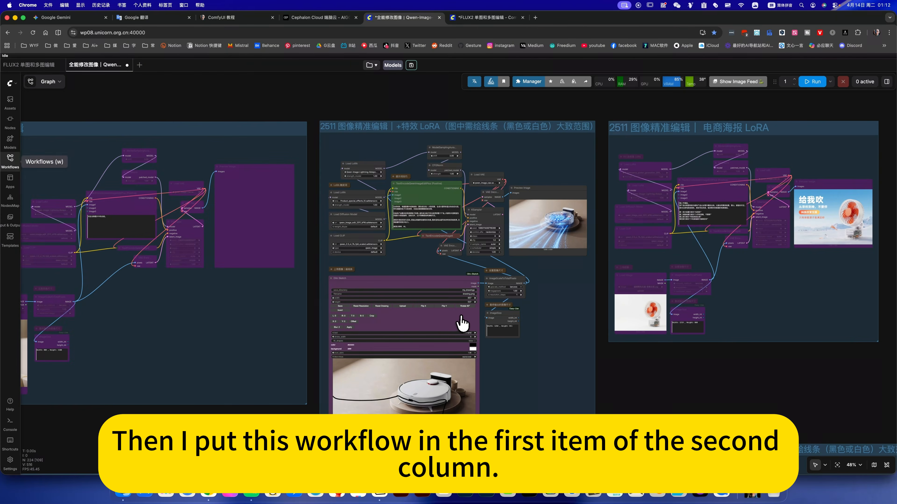
Examine the 2511 图像精准编辑 +特效 LoRA group at the start of the second column and its Olm Sketch node
scroll(464, 320, down, 15)
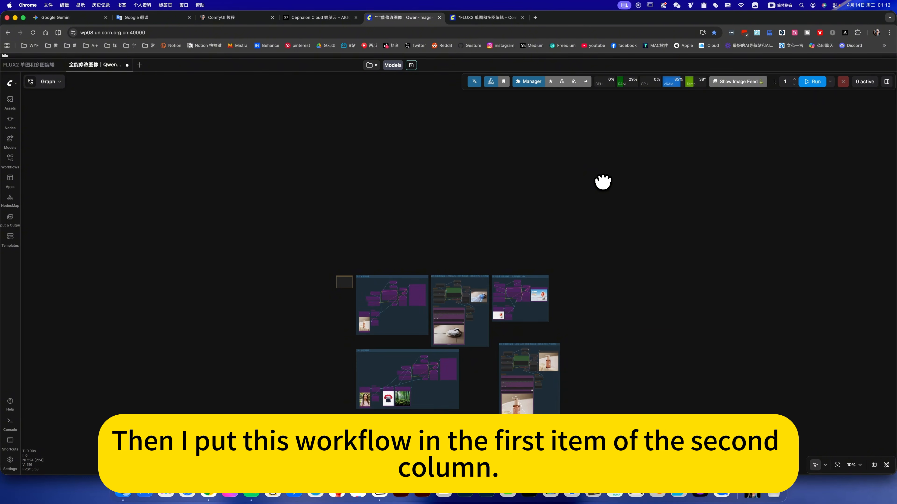
scroll(500, 196, down, 5)
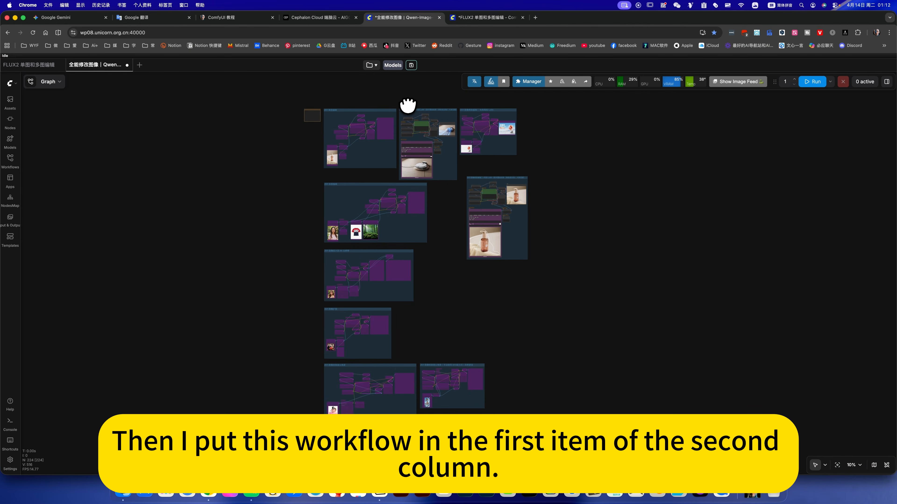
scroll(424, 124, up, 20)
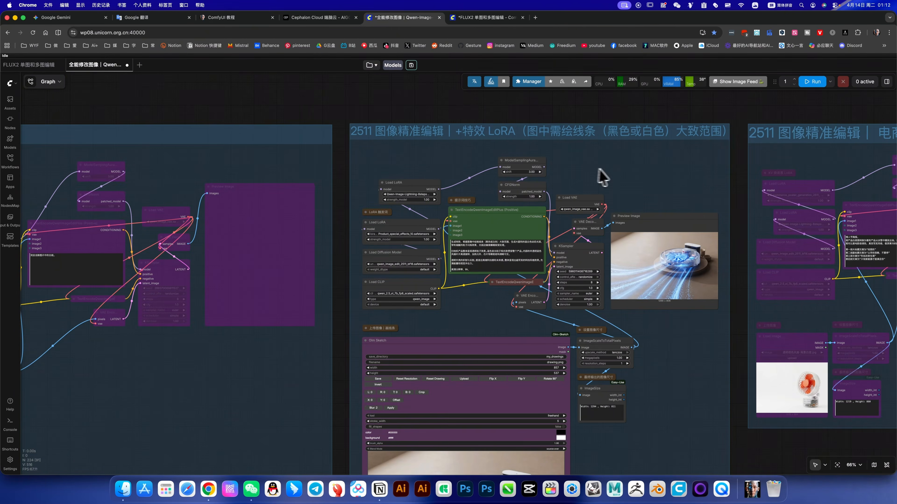
scroll(594, 150, down, 3)
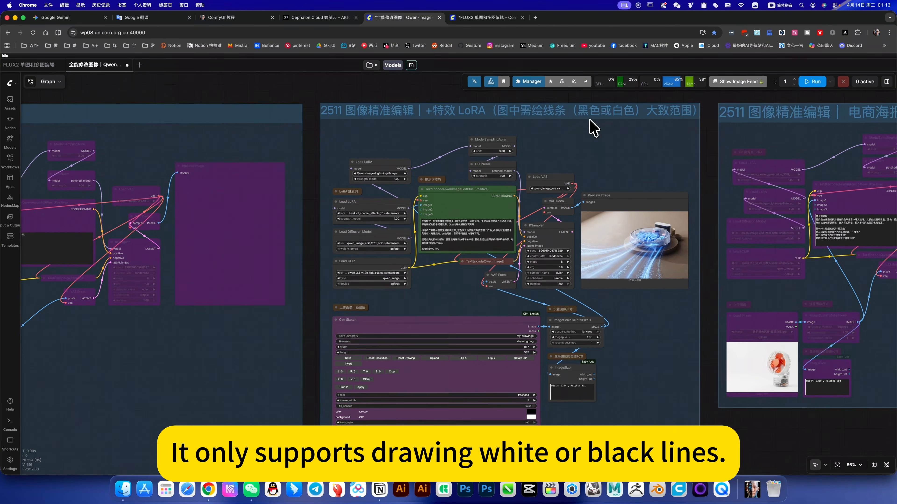
scroll(482, 361, down, 10)
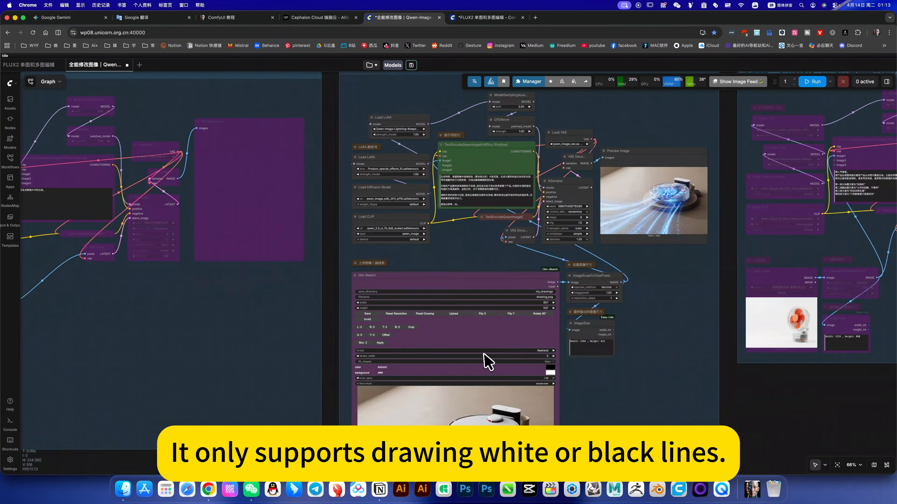
scroll(632, 358, down, 2)
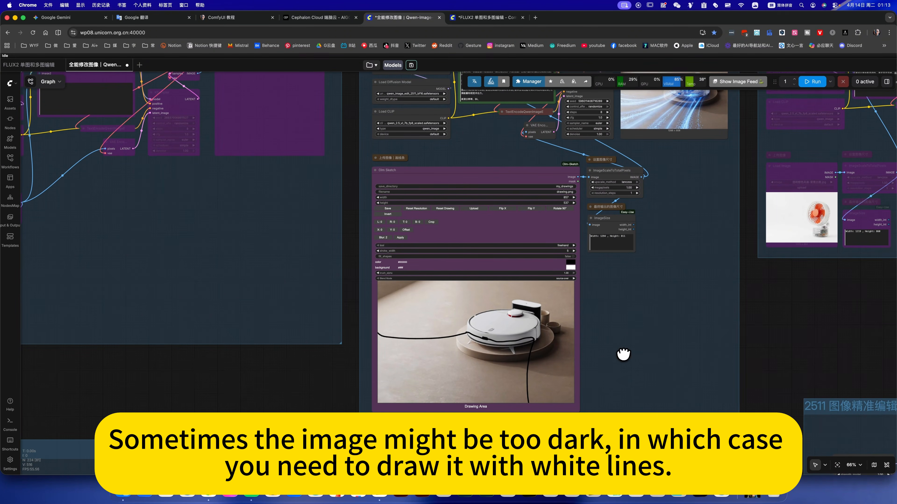
scroll(579, 369, left, 2)
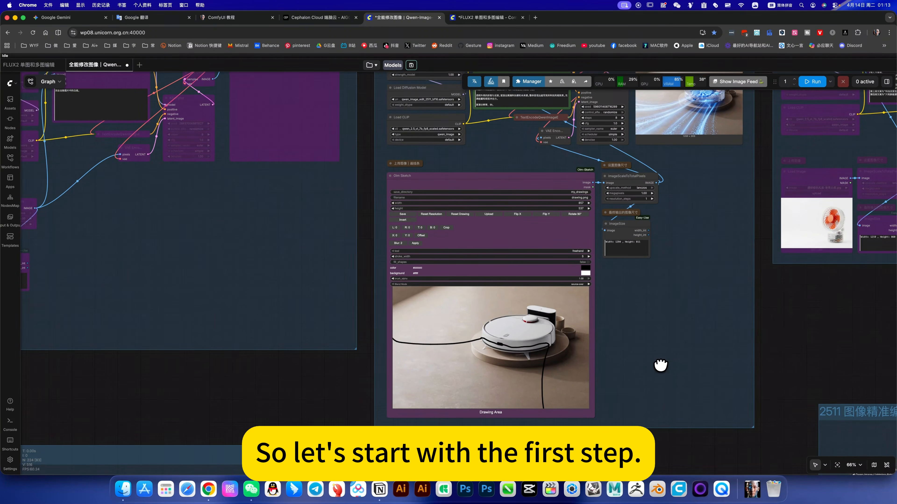
scroll(569, 316, up, 7)
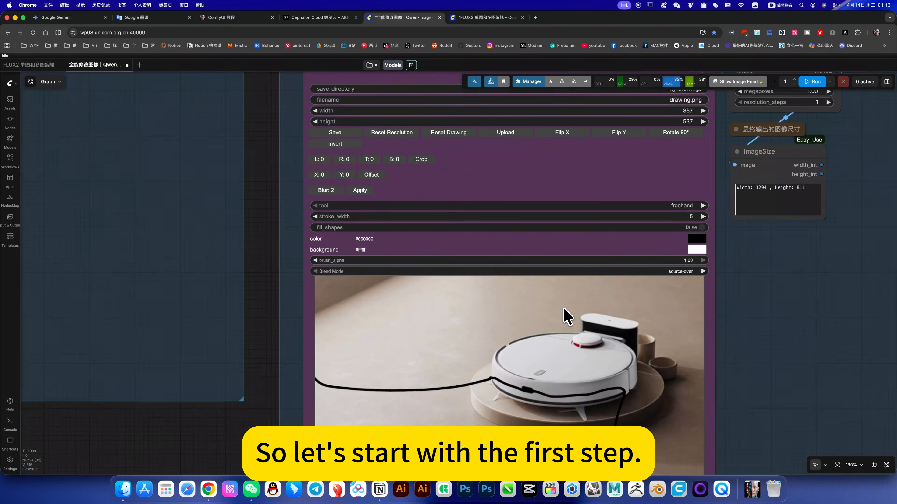
scroll(576, 317, down, 5)
scroll(580, 311, up, 8)
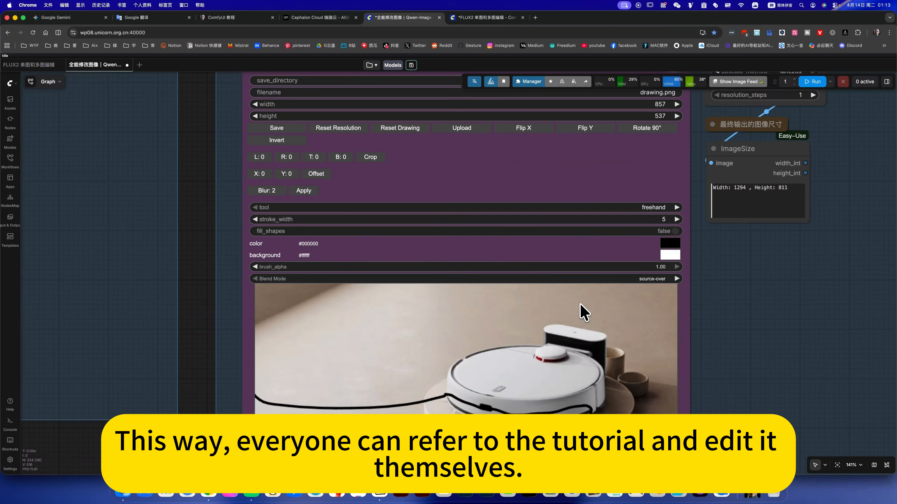
scroll(582, 313, down, 20)
scroll(583, 312, up, 15)
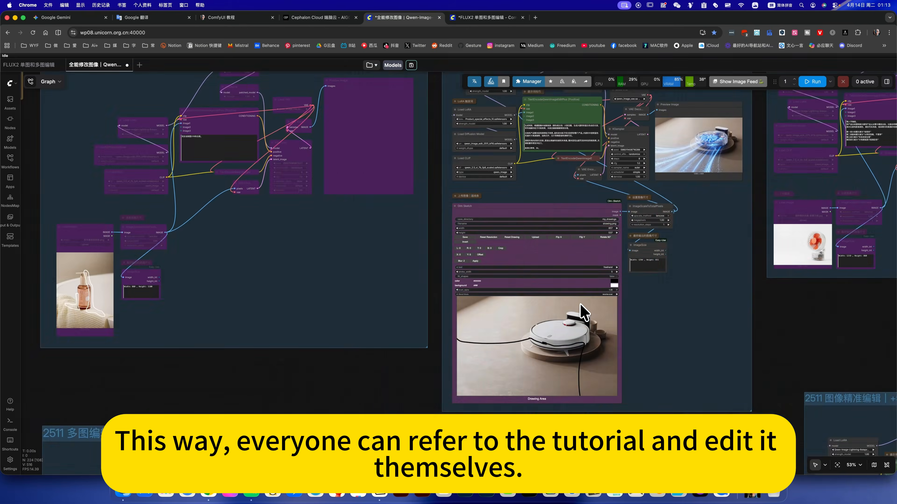
scroll(637, 328, down, 4)
scroll(635, 329, down, 2)
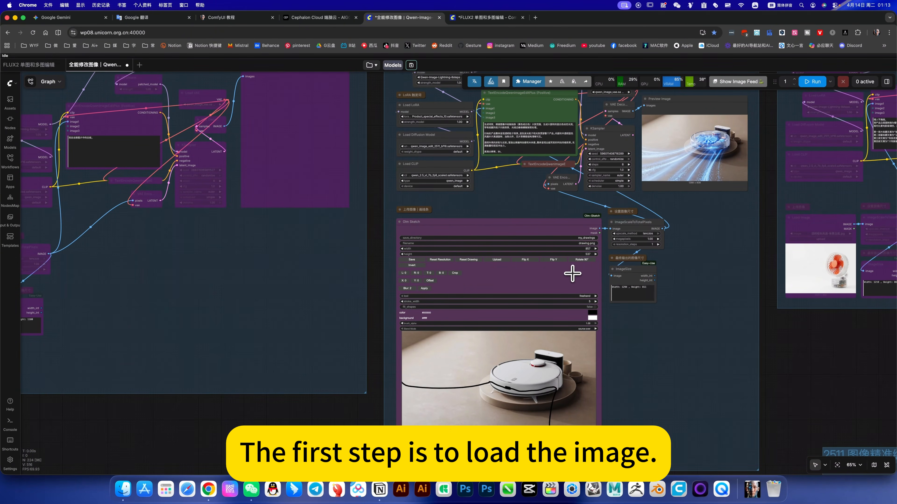
Upload the clean robot vacuum image from the 教程素材 folder into the Olm Sketch node
scroll(504, 282, up, 4)
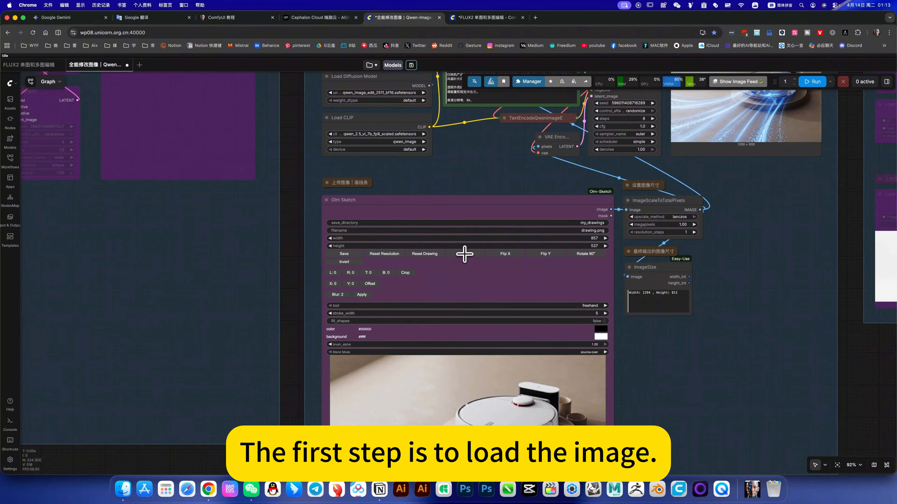
click(465, 255)
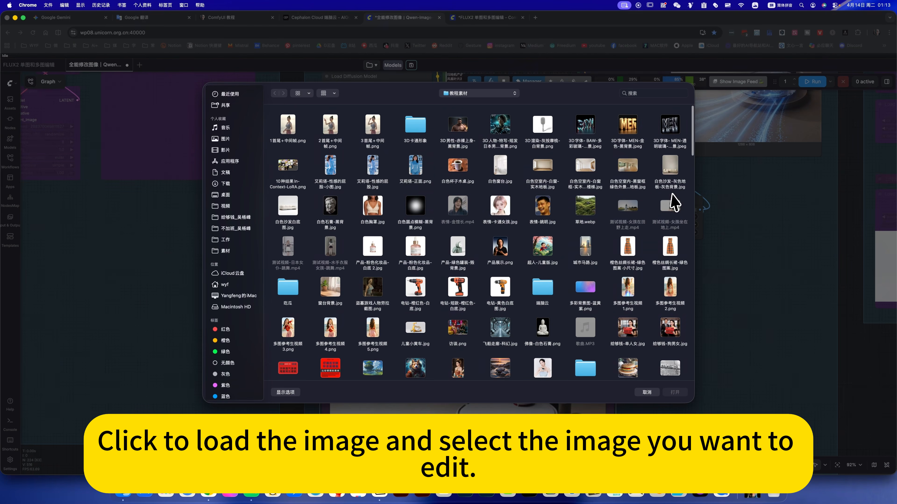
scroll(671, 205, down, 10)
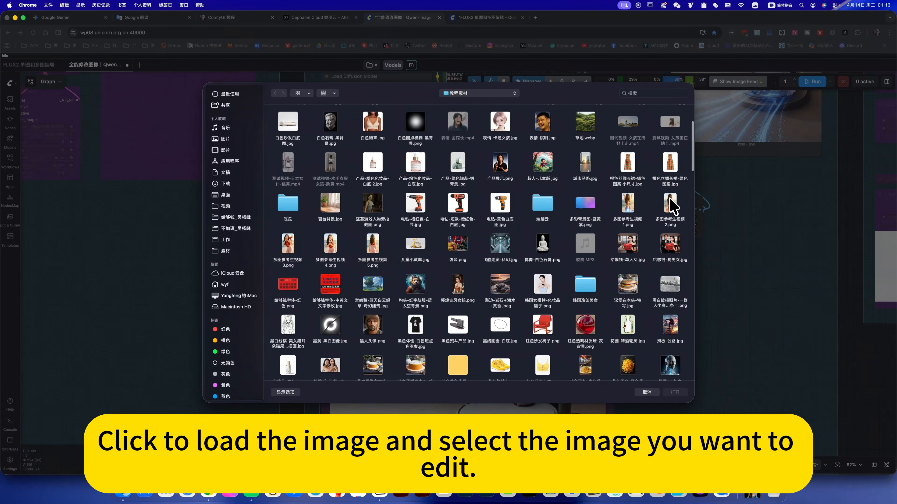
scroll(671, 205, down, 8)
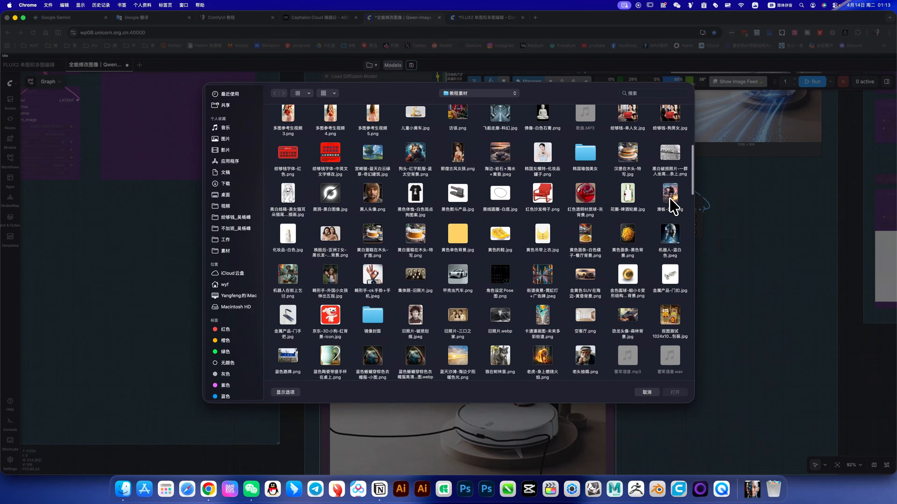
scroll(669, 208, down, 10)
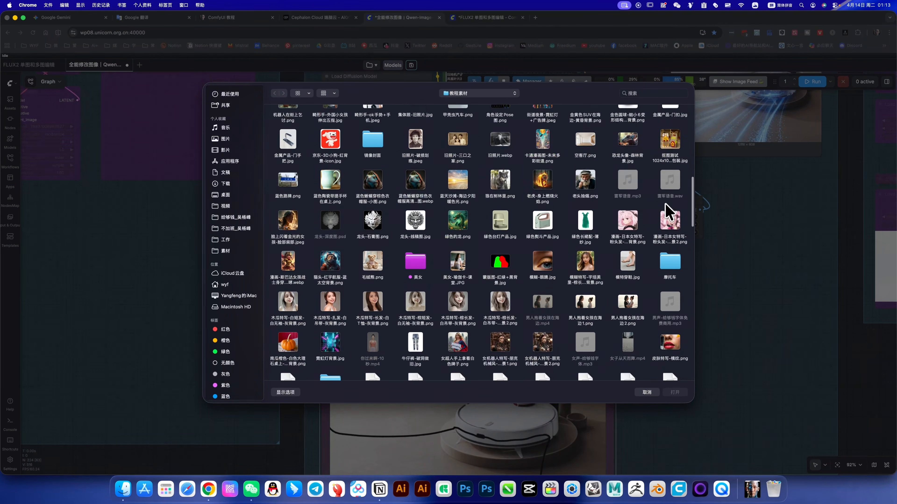
double_click(670, 212)
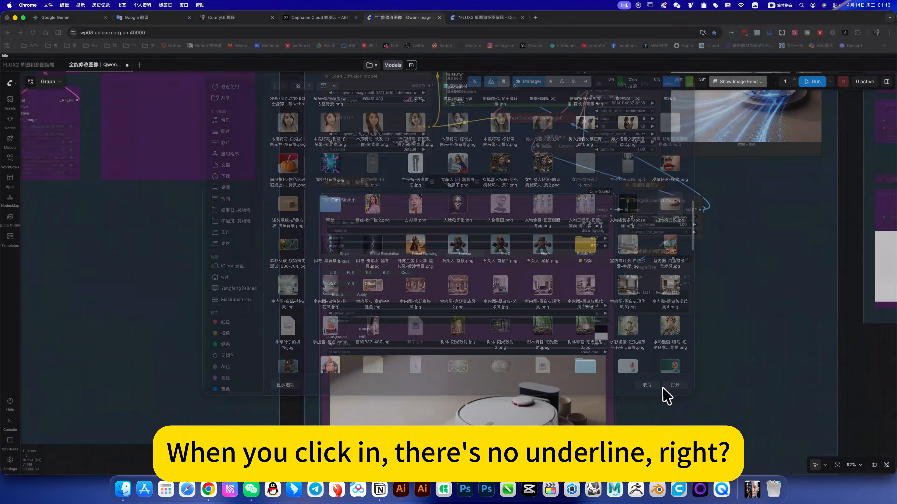
scroll(554, 284, down, 5)
scroll(555, 285, down, 2)
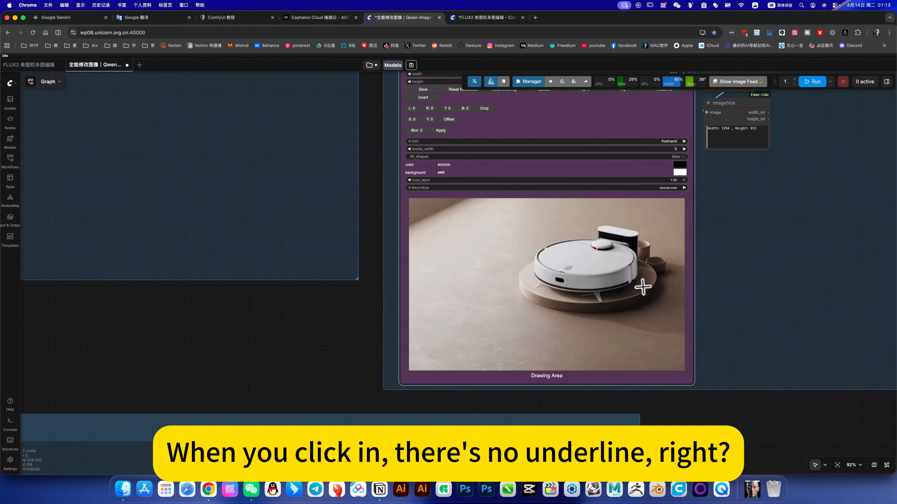
Set the Olm Sketch node's drawing color to white
scroll(641, 286, up, 2)
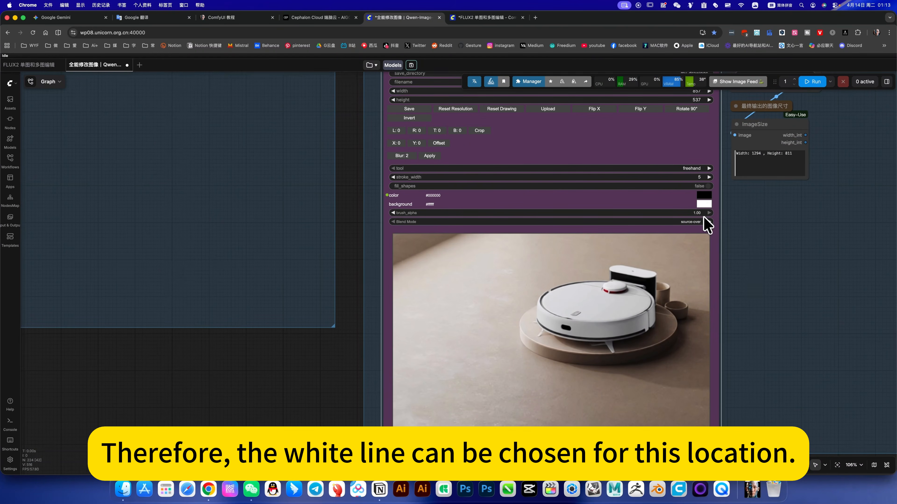
click(703, 194)
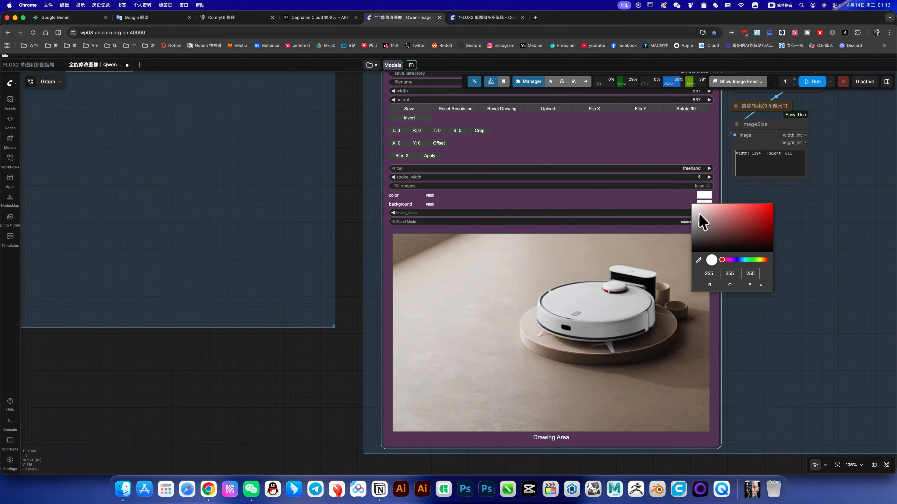
drag(699, 214, 692, 251)
key(Escape)
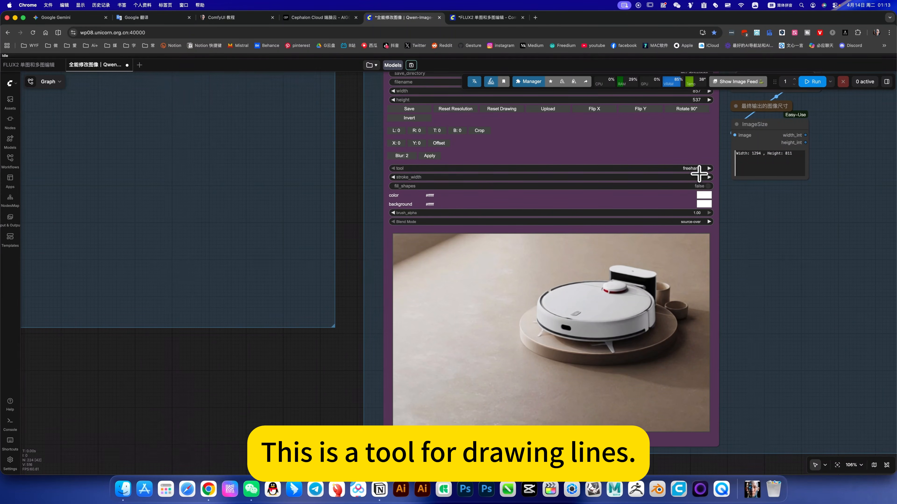
With the freehand tool, draw a white line from the image's left edge across the robot vacuum's front and down to the lower edge
click(703, 169)
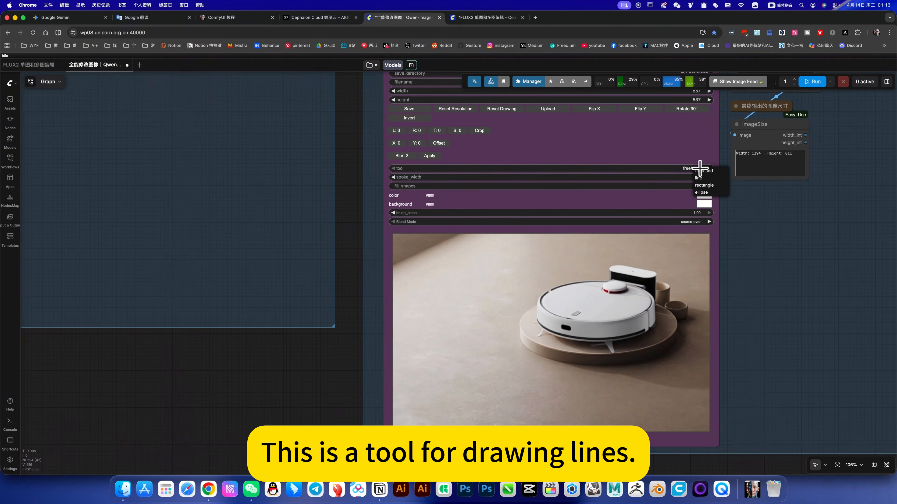
click(699, 170)
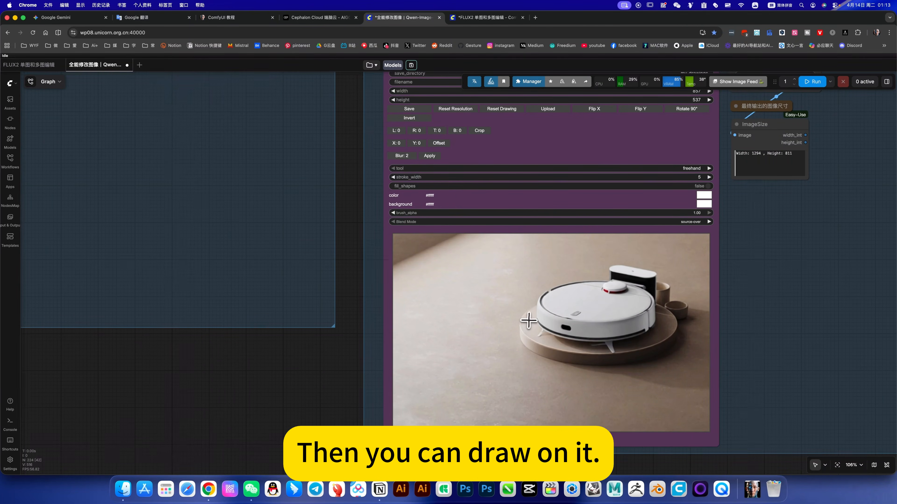
drag(379, 315, 536, 319)
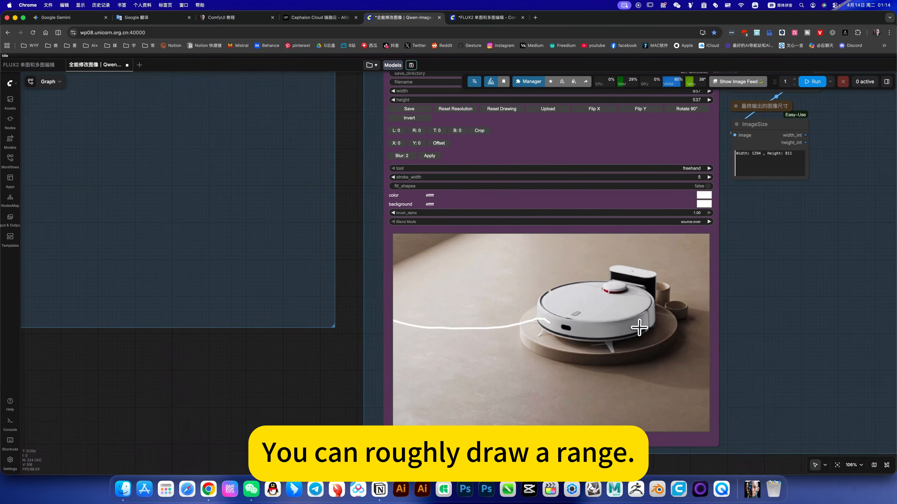
mouse_move(647, 338)
mouse_down()
mouse_move(651, 379)
mouse_move(673, 430)
mouse_up()
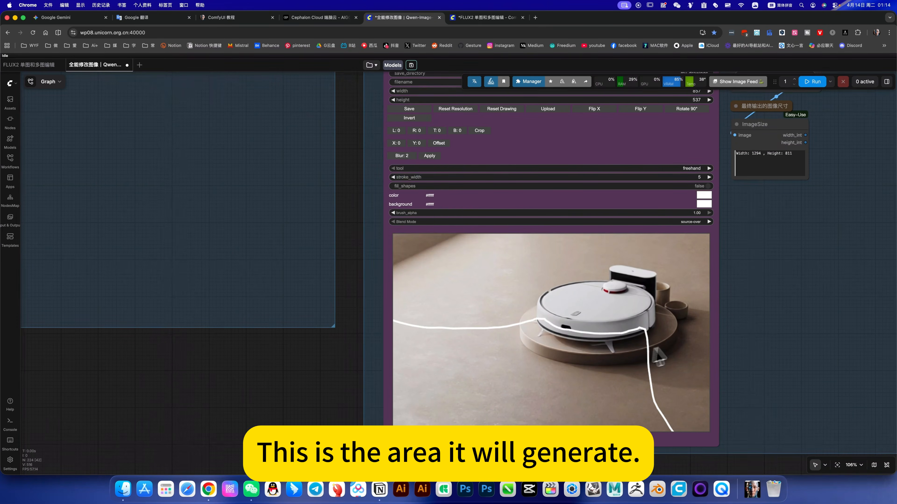
Expand the LoRA 触发词 note above the Product_special_effects_10 LoRA loader to read the trigger word
scroll(777, 297, down, 10)
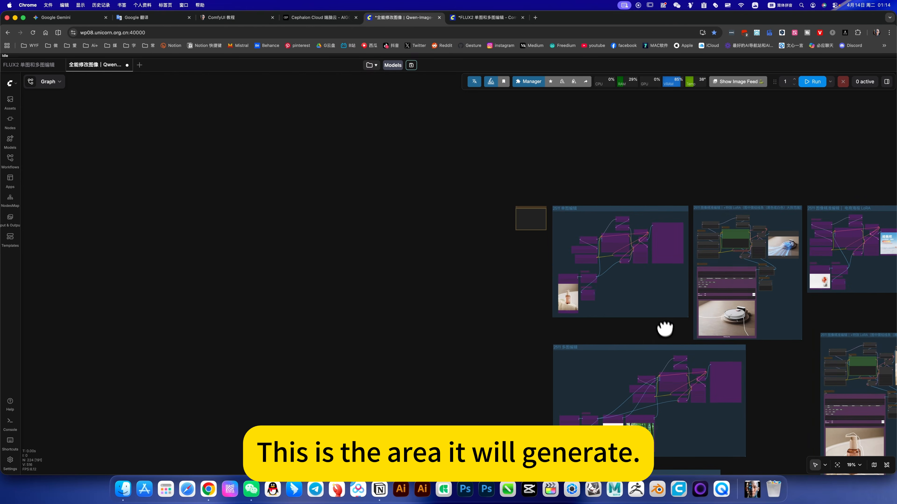
scroll(661, 280, right, 3)
scroll(703, 288, up, 5)
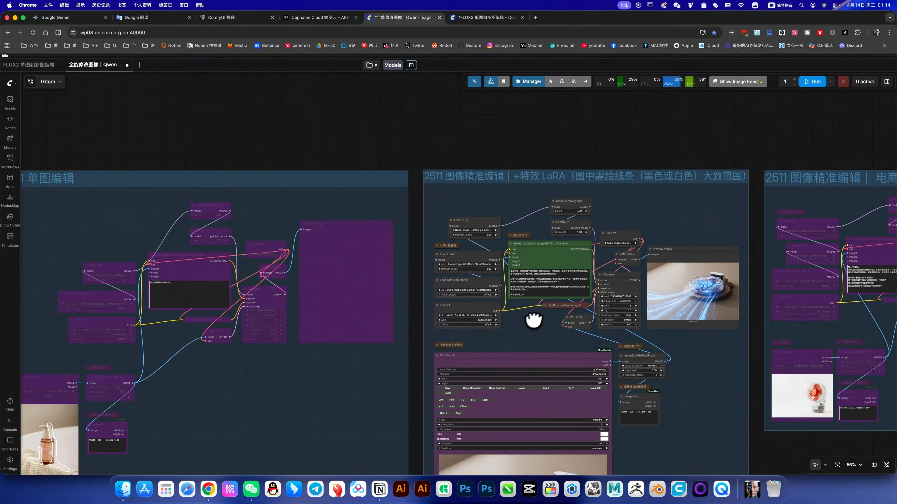
scroll(465, 208, up, 3)
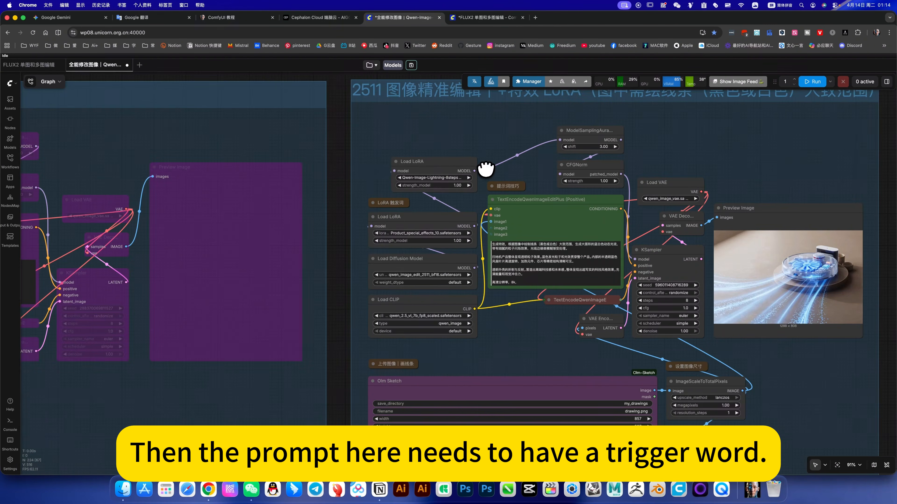
scroll(367, 233, up, 2)
scroll(439, 272, up, 5)
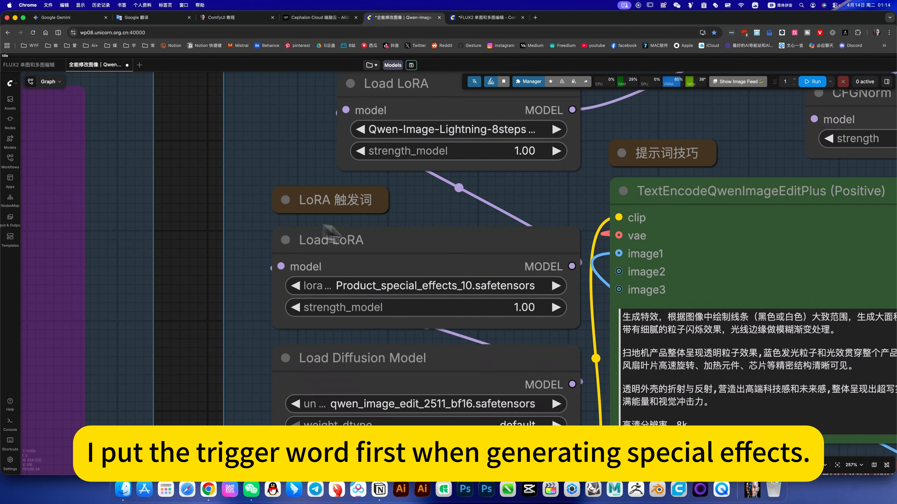
click(285, 200)
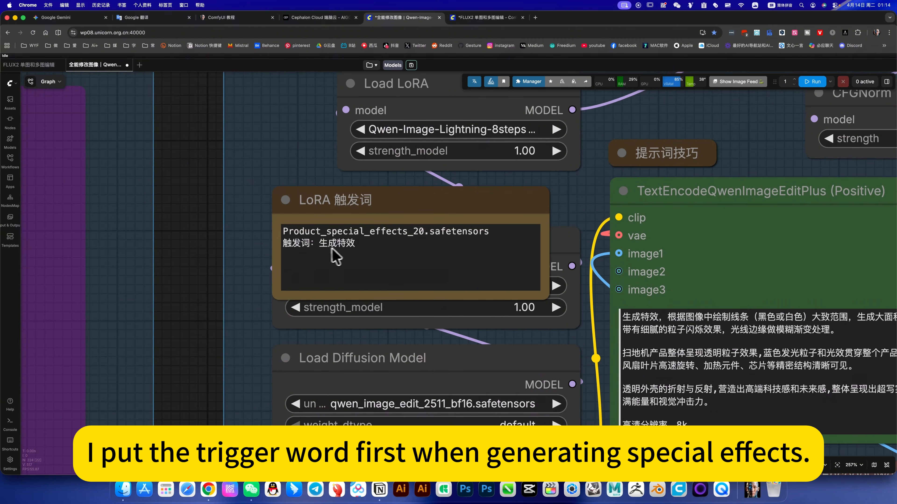
Collapse the LoRA 触发词 note above the Product_special_effects_10 LoRA loader
click(285, 200)
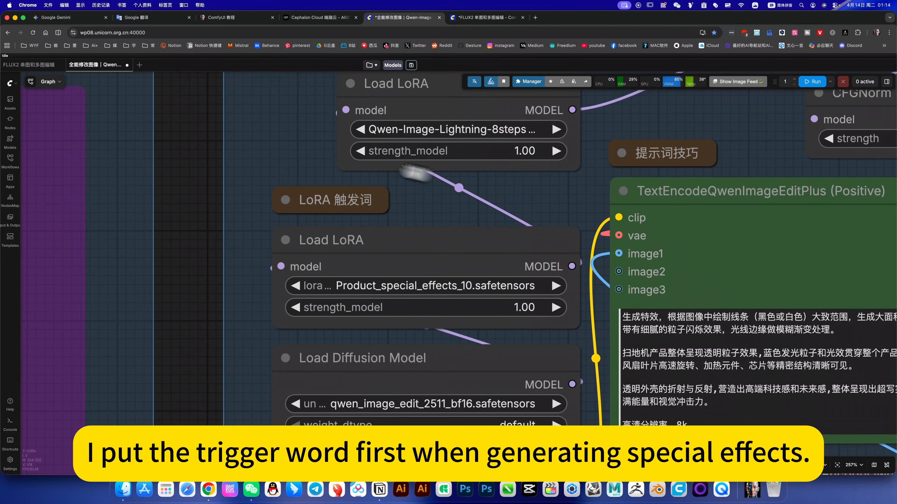
scroll(420, 262, right, 4)
scroll(418, 261, right, 4)
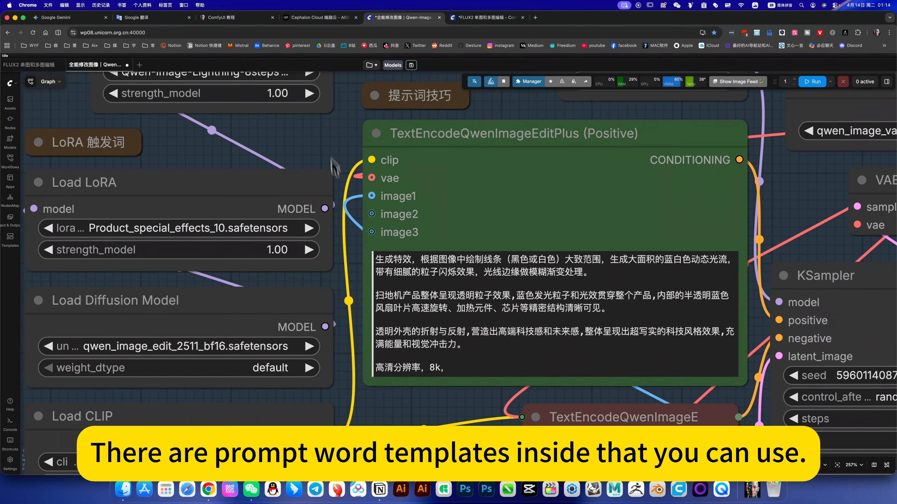
Expand the 提示词技巧 note to read its prompt templates, and put it back collapsed above the positive prompt node
click(391, 196)
scroll(392, 196, up, 5)
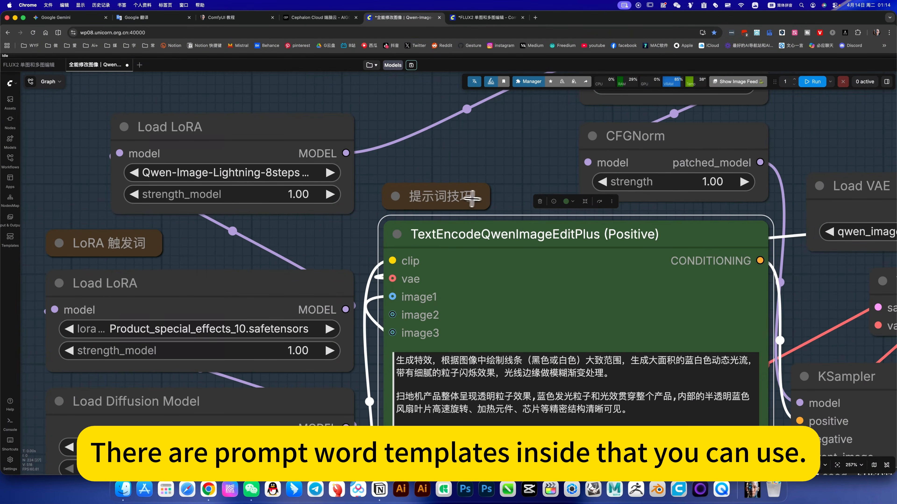
click(472, 198)
click(415, 250)
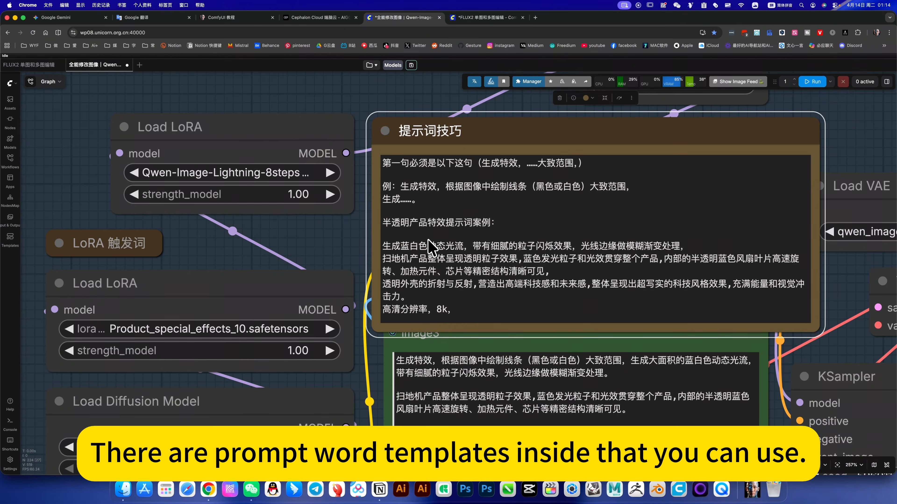
scroll(430, 247, down, 5)
scroll(430, 248, up, 5)
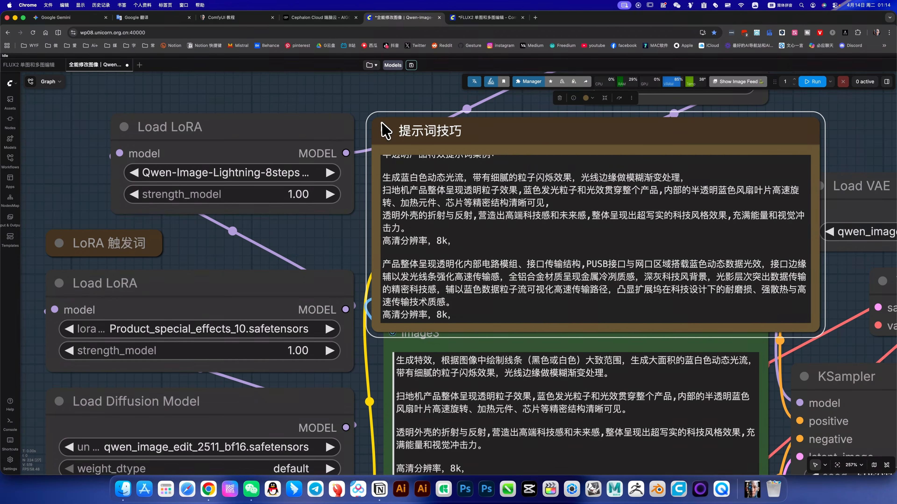
key(alt+c)
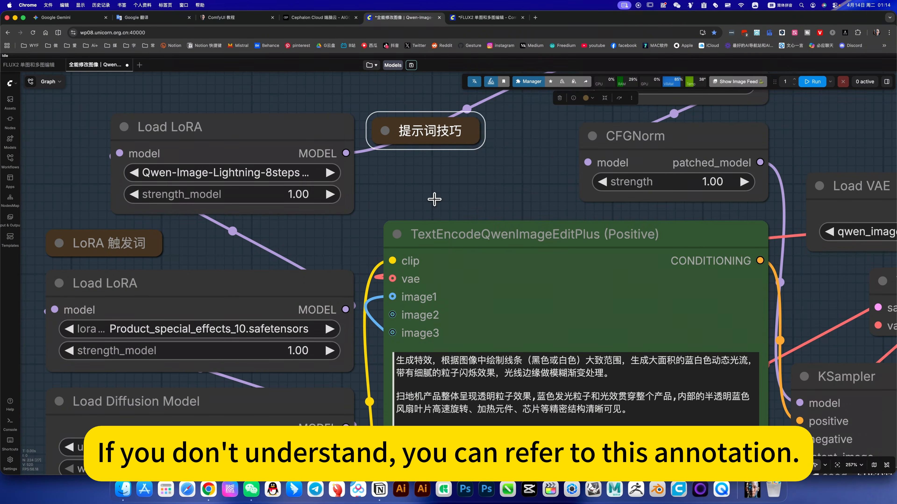
drag(432, 129, 439, 198)
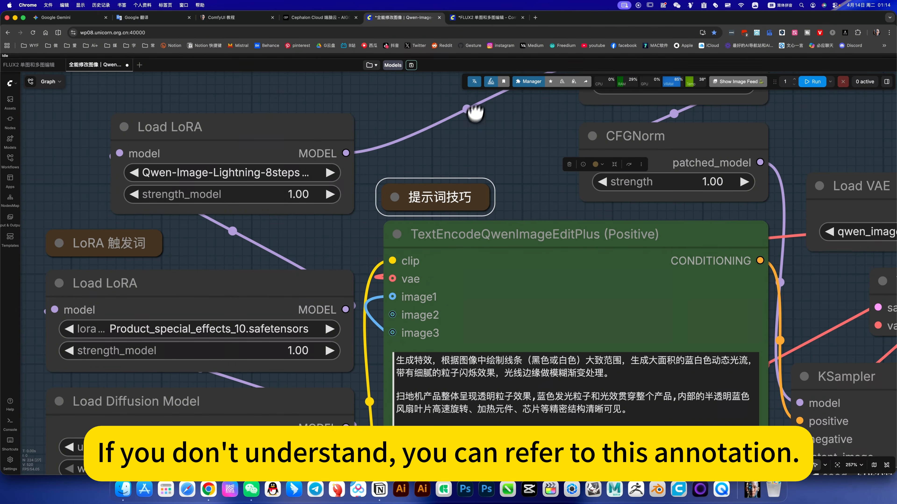
Examine the positive prompt up close and highlight the effect description that follows its opening 生成特效 sentence
scroll(378, 257, down, 6)
scroll(378, 258, right, 3)
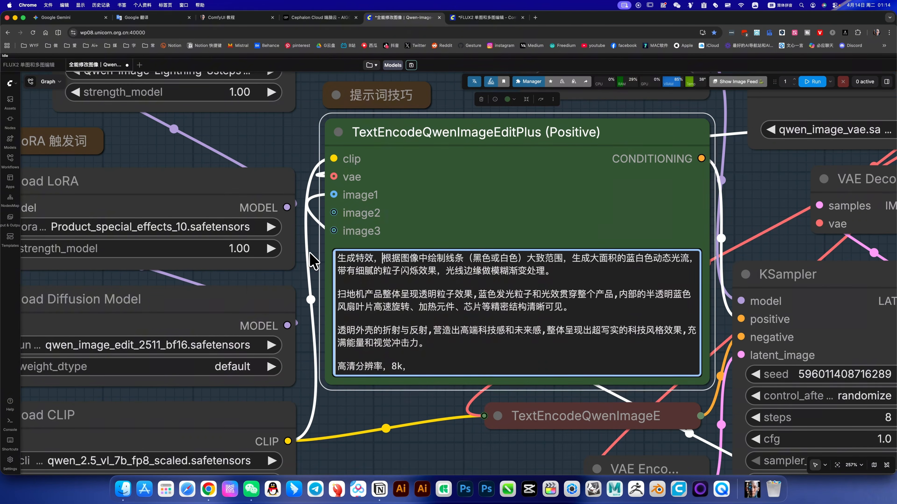
scroll(309, 252, up, 10)
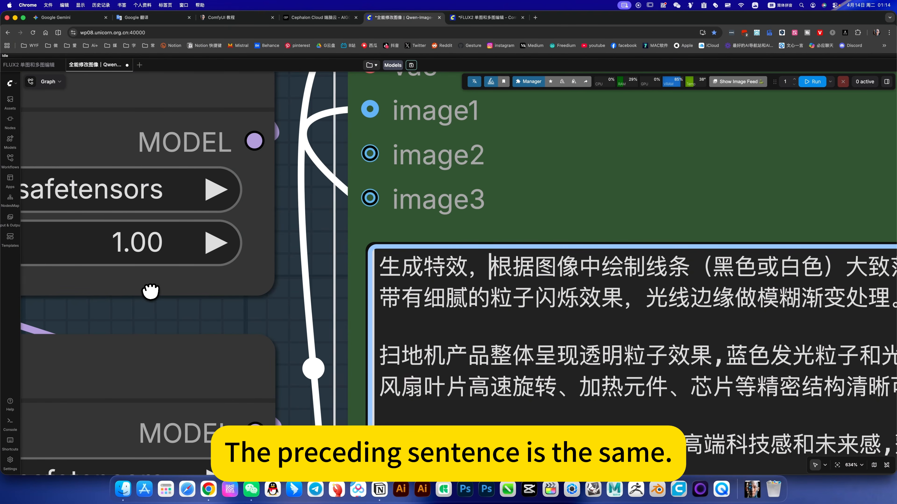
scroll(314, 256, right, 4)
scroll(314, 257, down, 1)
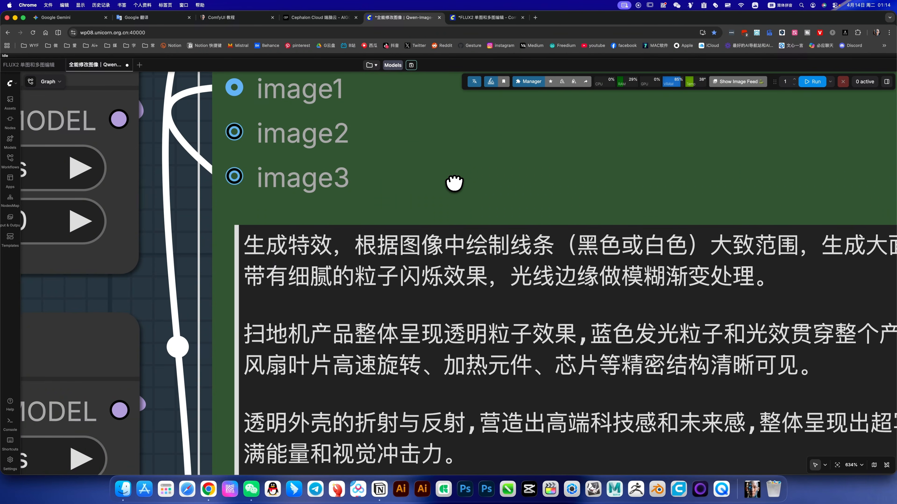
scroll(454, 207, down, 2)
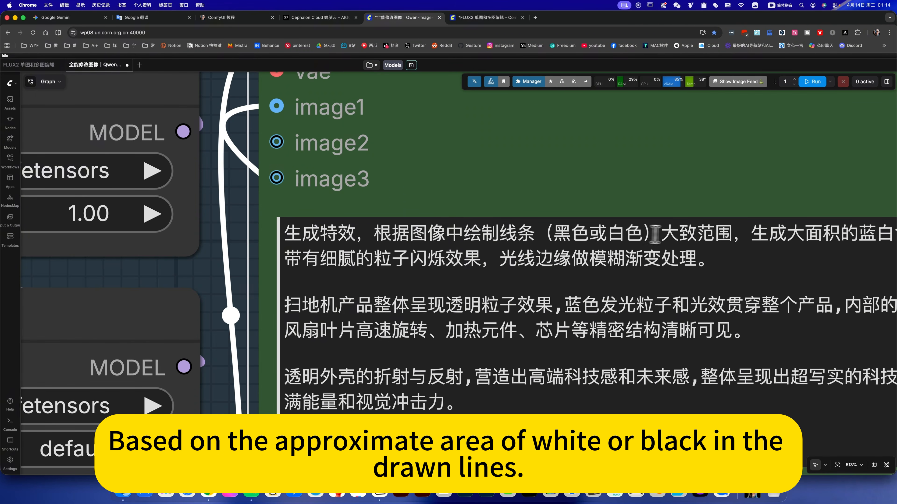
click(790, 235)
key(shift+Down)
key(shift+Down)
key(shift+Down)
key(shift+Down)
key(shift+Down)
key(shift+Down)
key(shift+Down)
key(shift+Down)
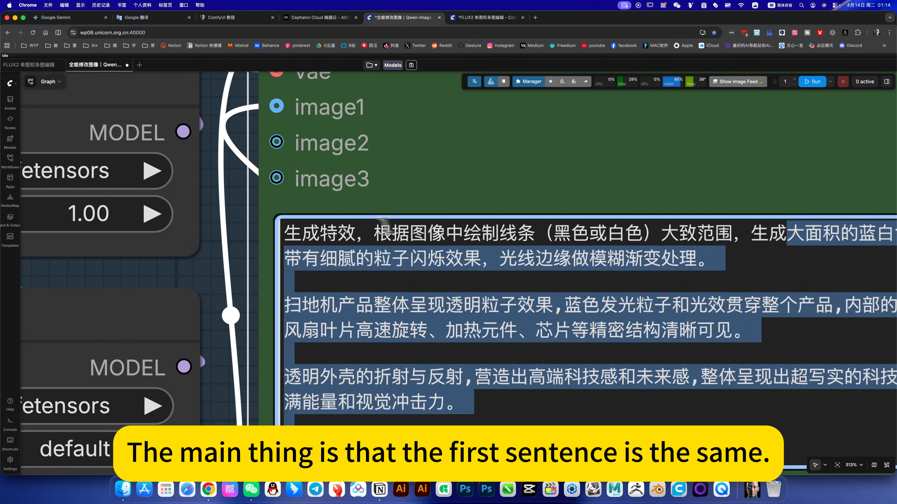
Highlight the prompt's fixed opening from 生成特效 up to 生成, and the replaceable effect description after it
drag(285, 233, 787, 235)
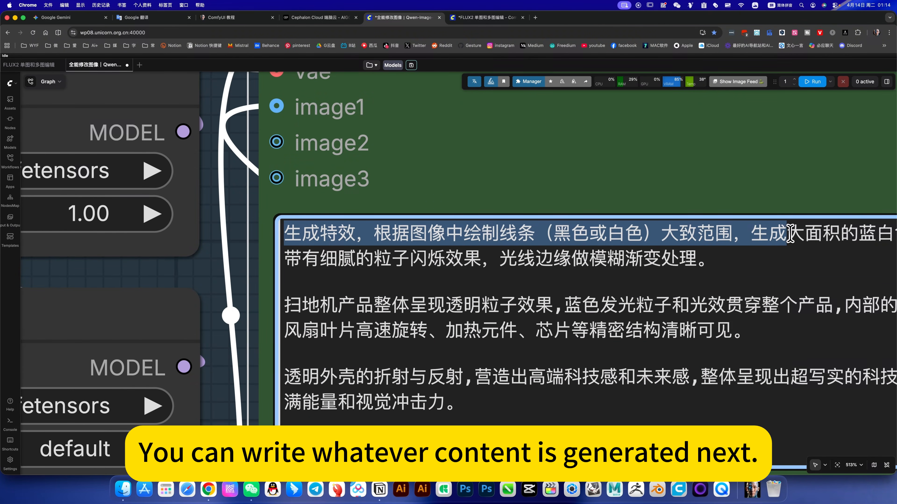
click(790, 234)
key(shift+Down)
key(shift+Down)
key(shift+Down)
key(shift+Down)
key(shift+Down)
key(shift+Down)
key(shift+Down)
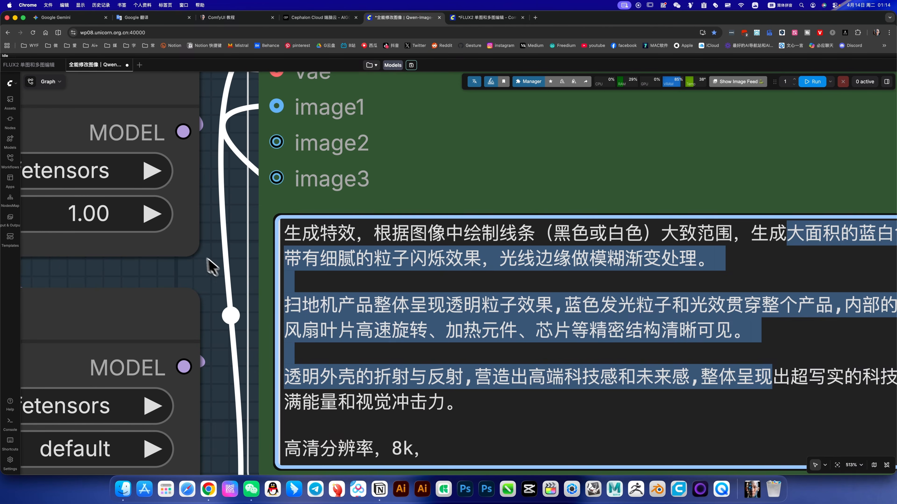
Examine the generated robot vacuum preview, and the pump bottle's preview and line drawing in the other special-effects LoRA group
click(198, 259)
scroll(198, 259, down, 10)
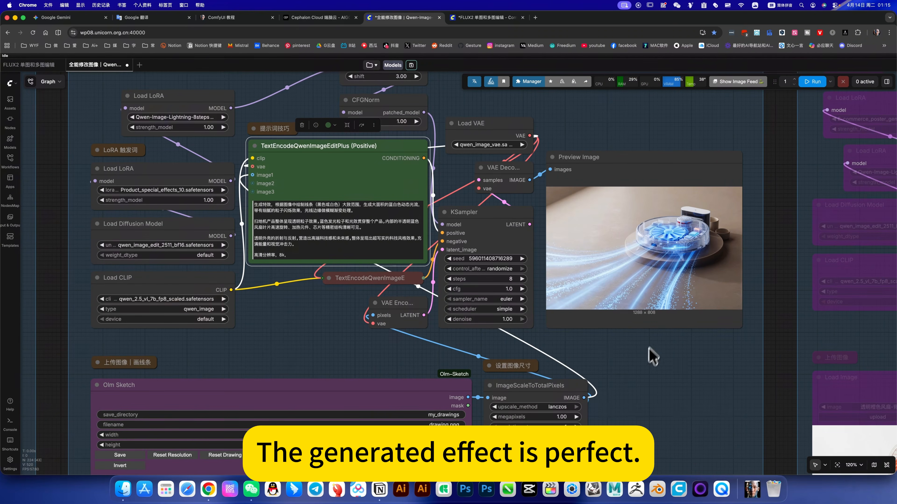
scroll(646, 342, down, 5)
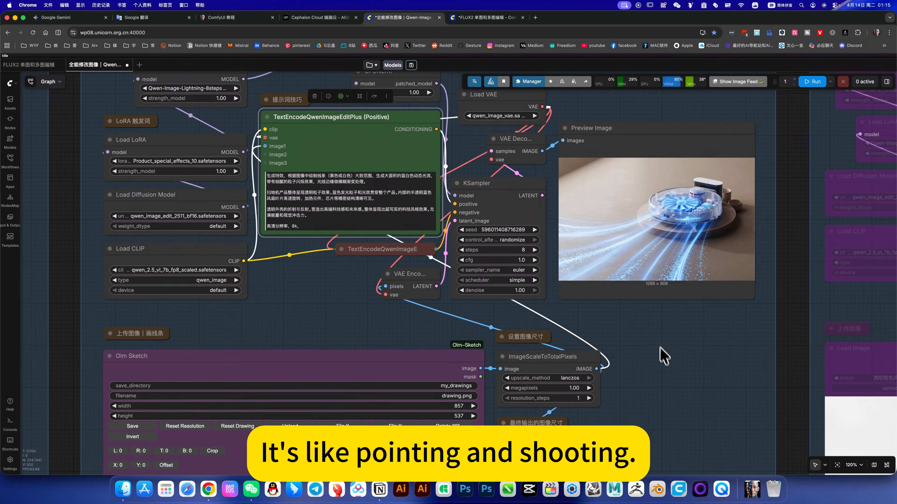
scroll(370, 154, down, 10)
drag(557, 244, 433, 94)
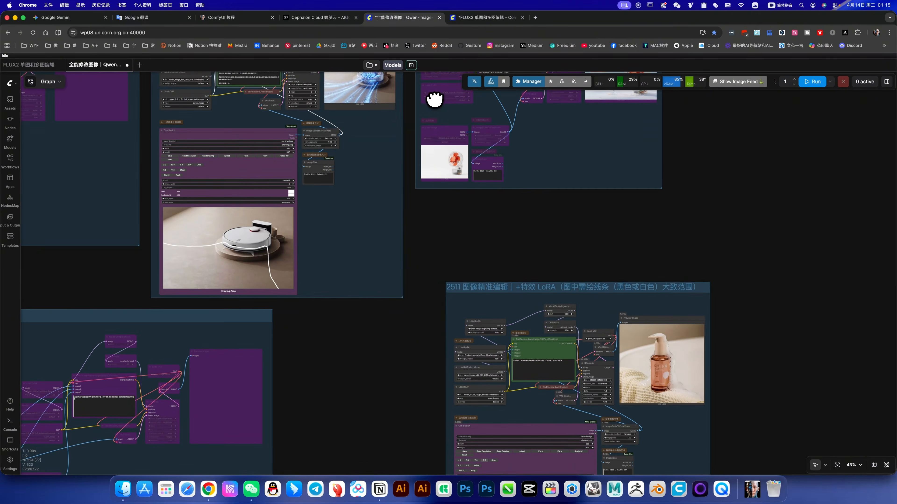
scroll(417, 263, down, 5)
scroll(421, 331, up, 5)
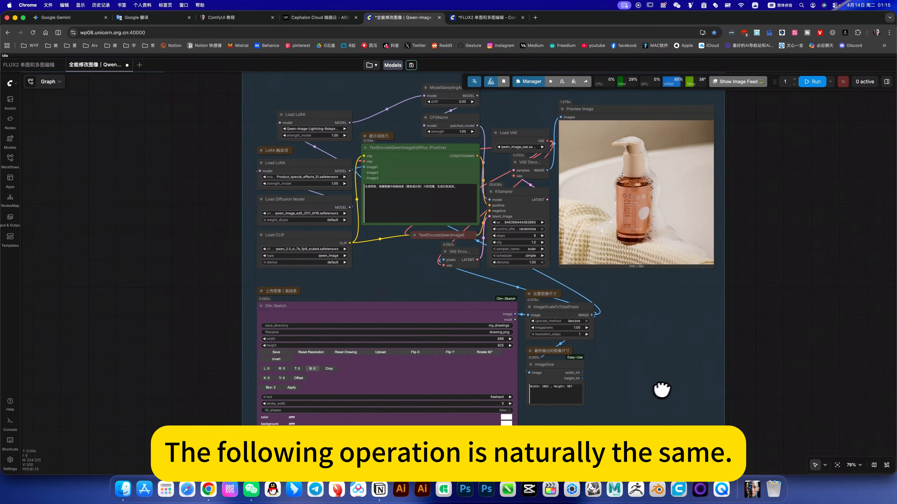
scroll(492, 339, down, 5)
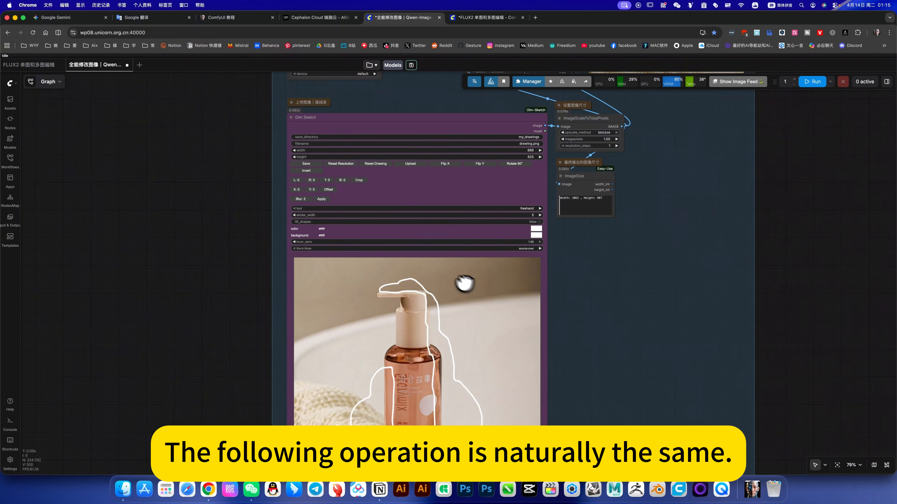
scroll(510, 237, down, 1)
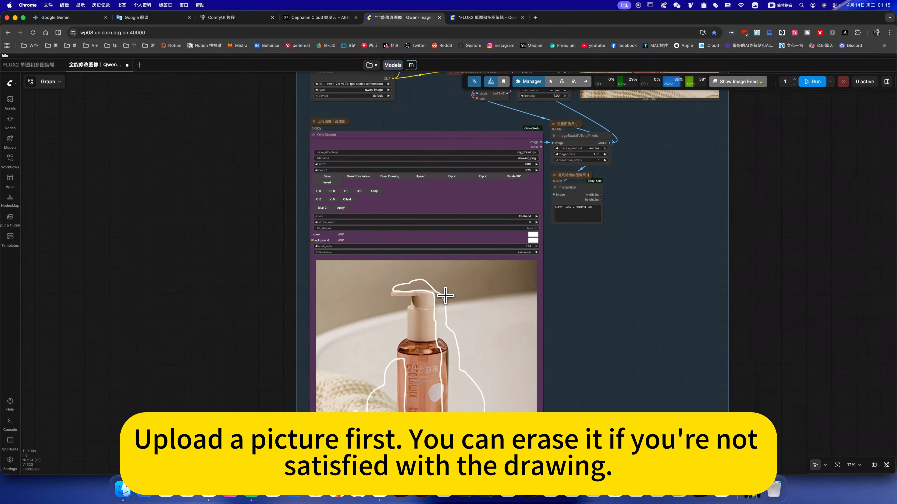
Reset the drawing in the bottle group's Olm Sketch node and upload 洗手液泡沫特效.jpg from the 教程素材 folder into it
click(394, 177)
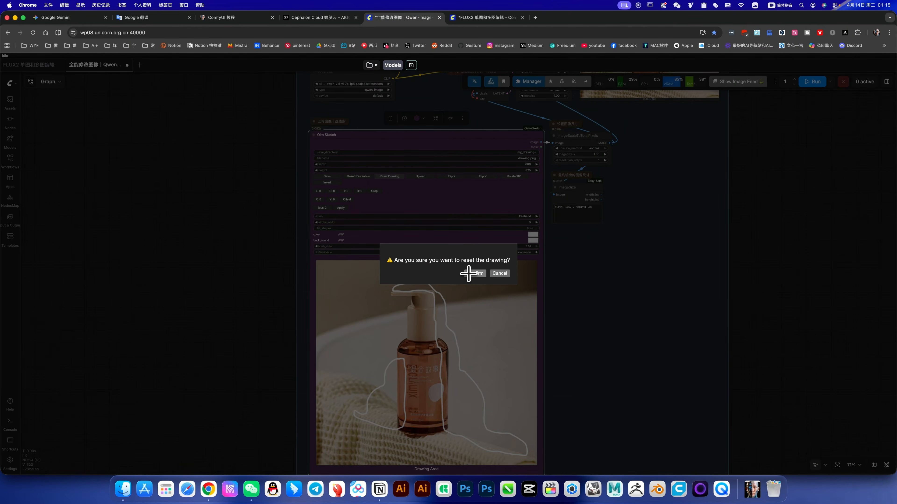
click(476, 273)
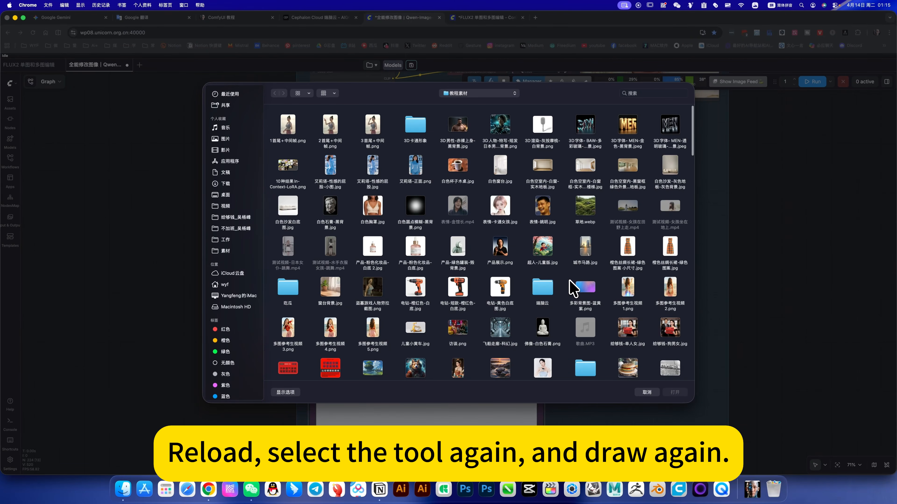
scroll(572, 288, down, 20)
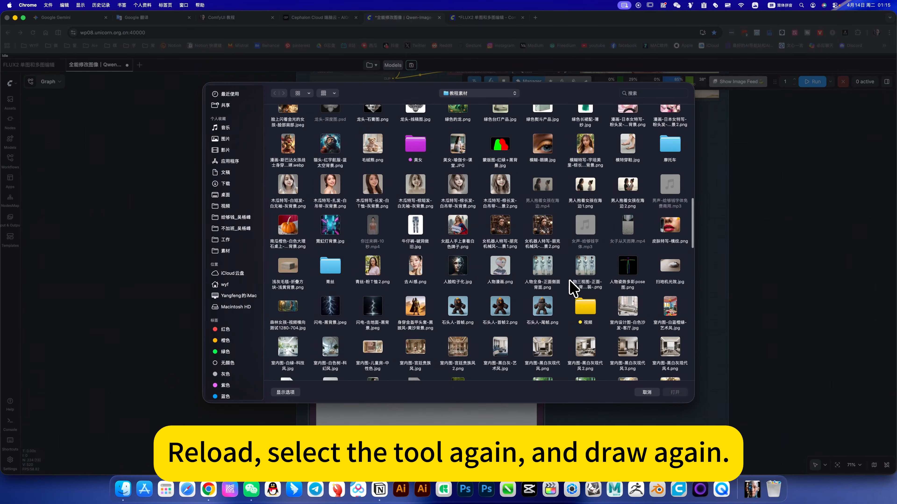
scroll(572, 288, down, 20)
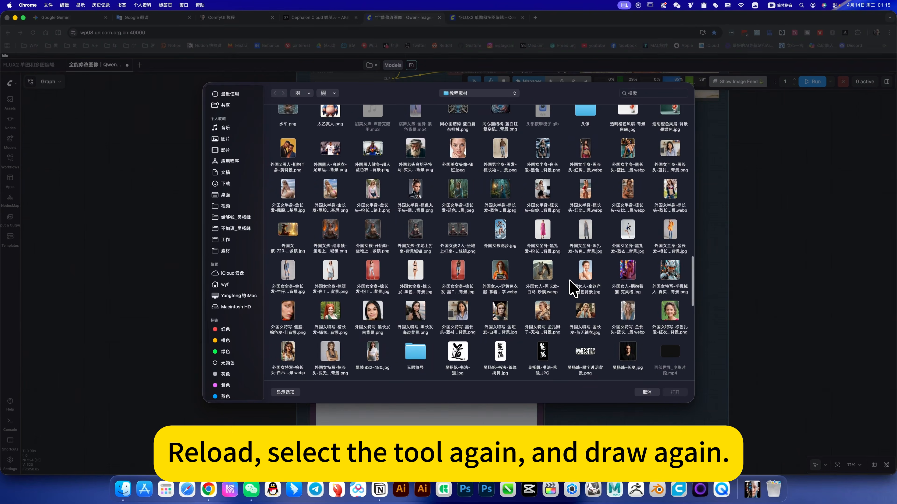
scroll(572, 288, down, 8)
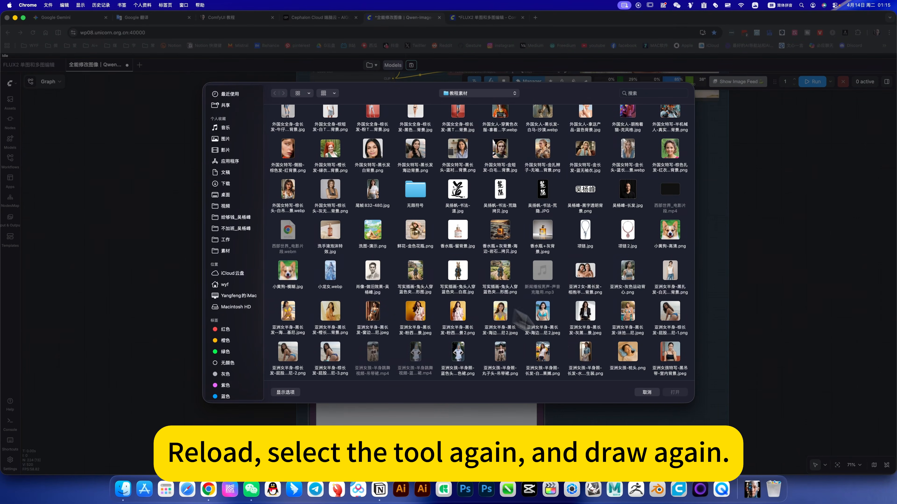
double_click(334, 234)
scroll(646, 248, left, 5)
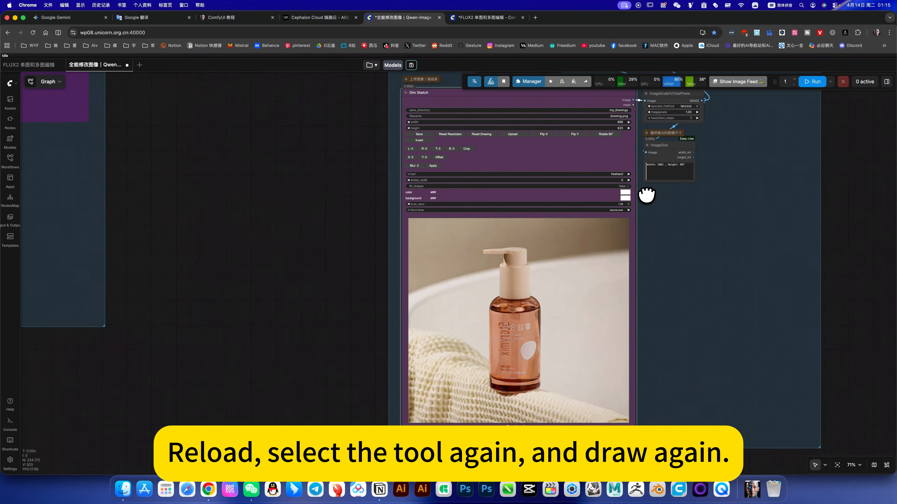
With the freehand tool, draw white outlines marking an effect region along the bottle's right side and another beside its lower left
scroll(609, 167, up, 3)
click(612, 168)
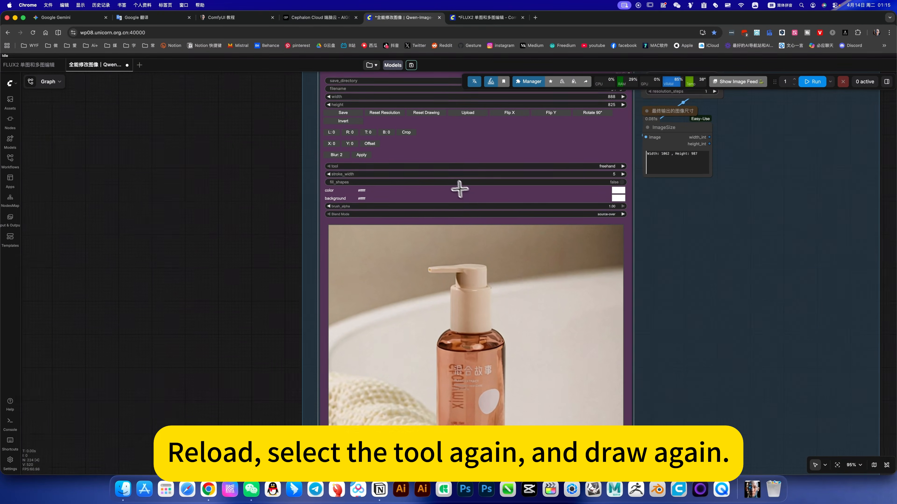
scroll(473, 177, down, 3)
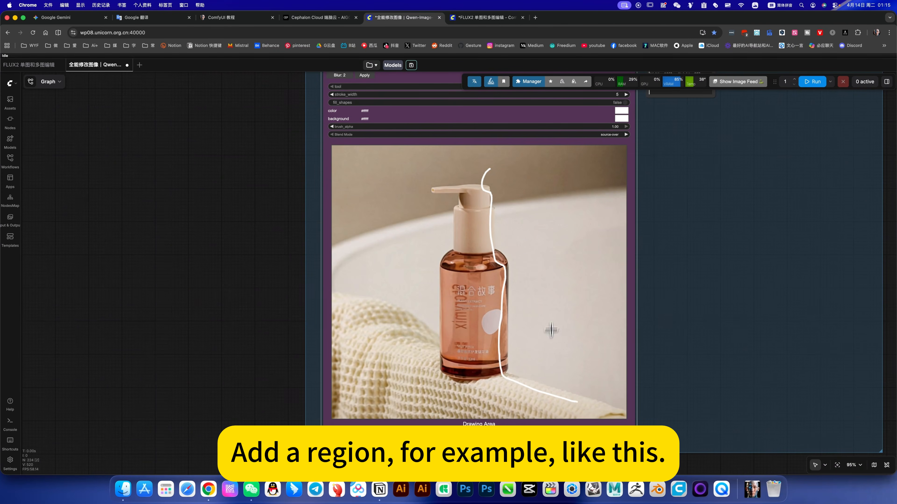
drag(517, 243, 488, 163)
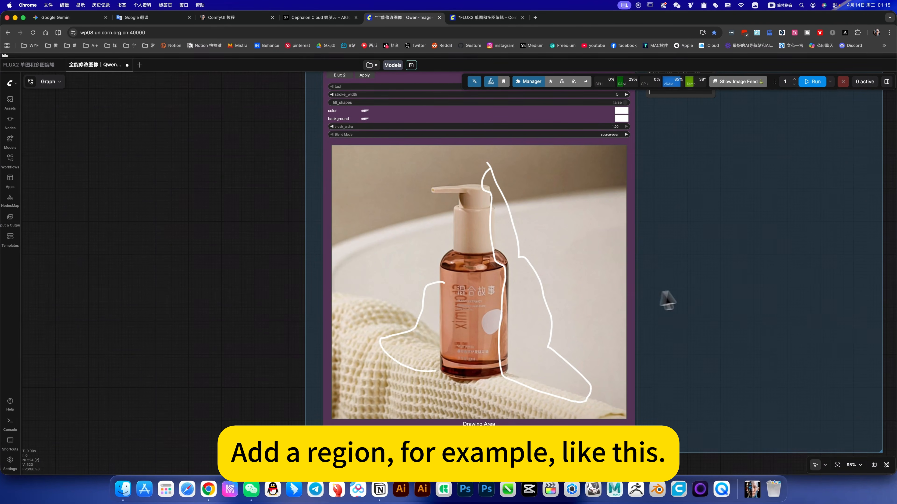
Bypass the robot vacuum group's nodes and run the workflow for the bottle group only
scroll(671, 285, down, 12)
scroll(449, 145, up, 5)
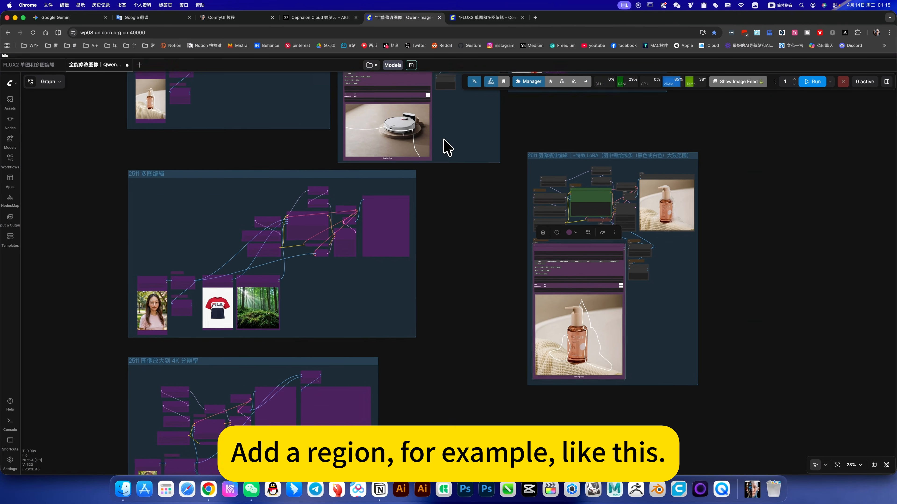
right_click(466, 249)
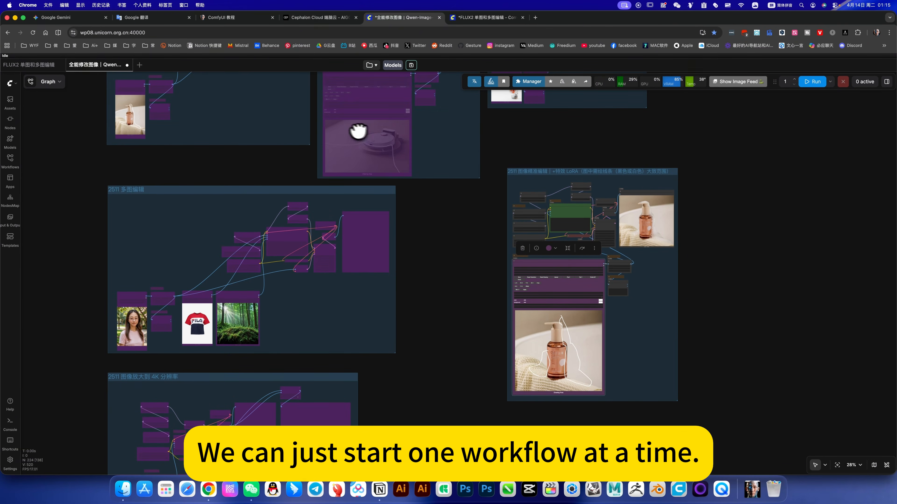
scroll(358, 133, right, 5)
click(809, 84)
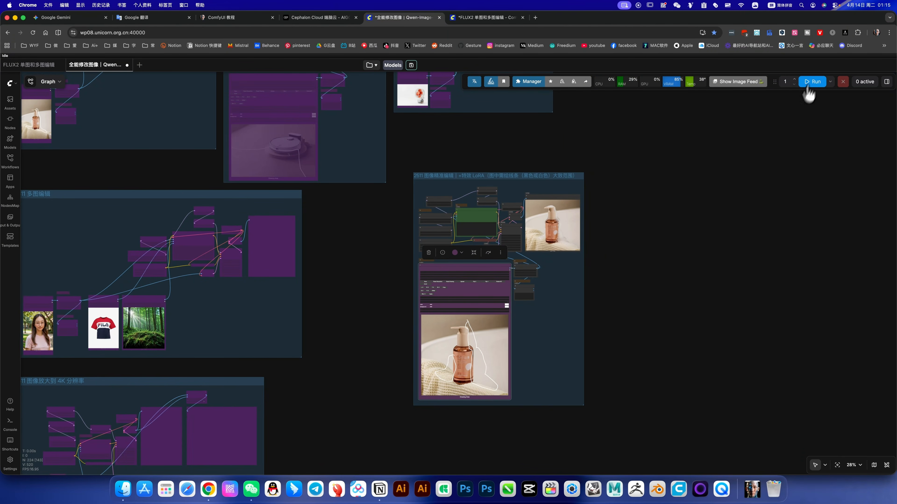
Review the options for re-enabling the bypassed robot vacuum group's nodes and for bypassing the bottle group's nodes
right_click(356, 148)
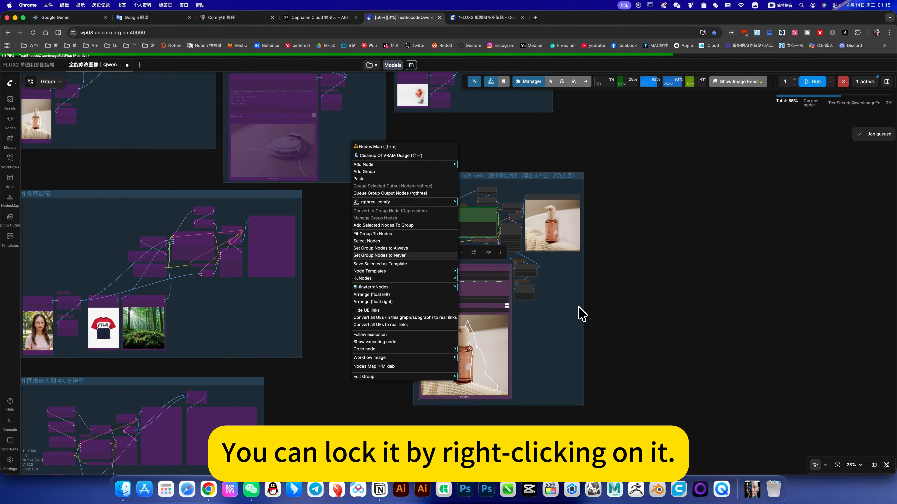
right_click(562, 320)
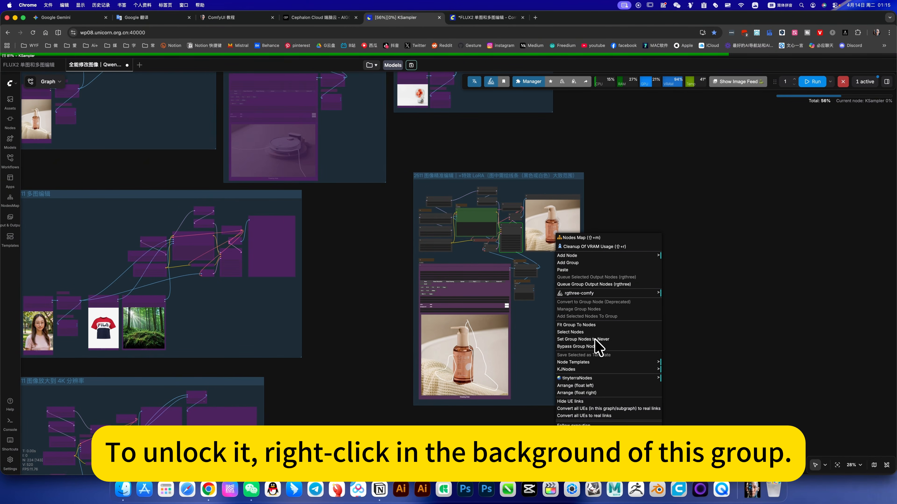
click(549, 337)
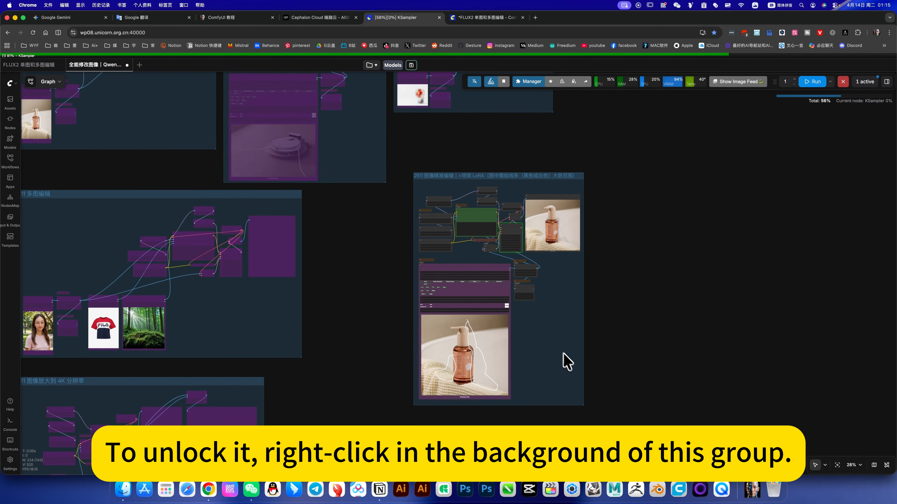
right_click(548, 320)
click(473, 249)
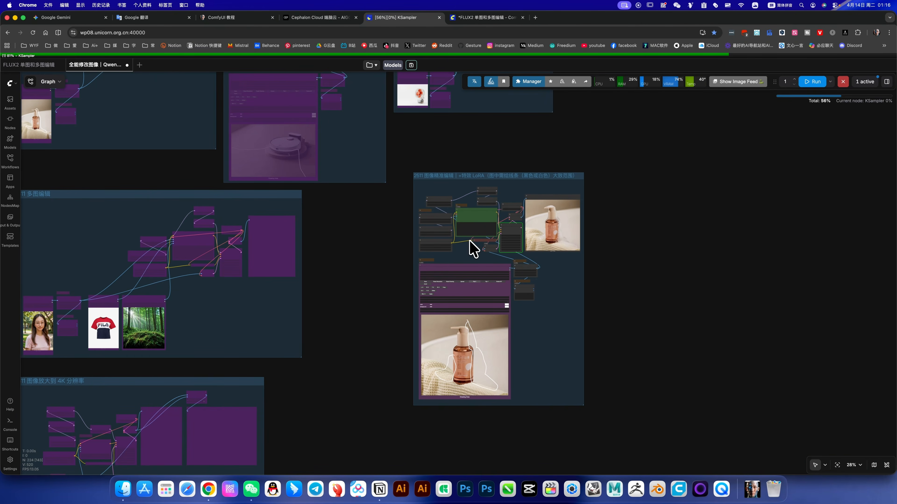
Examine the positive prompt in the bottle group's TextEncodeQwenImageEditPlus node, from its effect trigger wording to the 白色泡沫 (white foam) ending
scroll(490, 250, up, 2)
scroll(470, 192, up, 6)
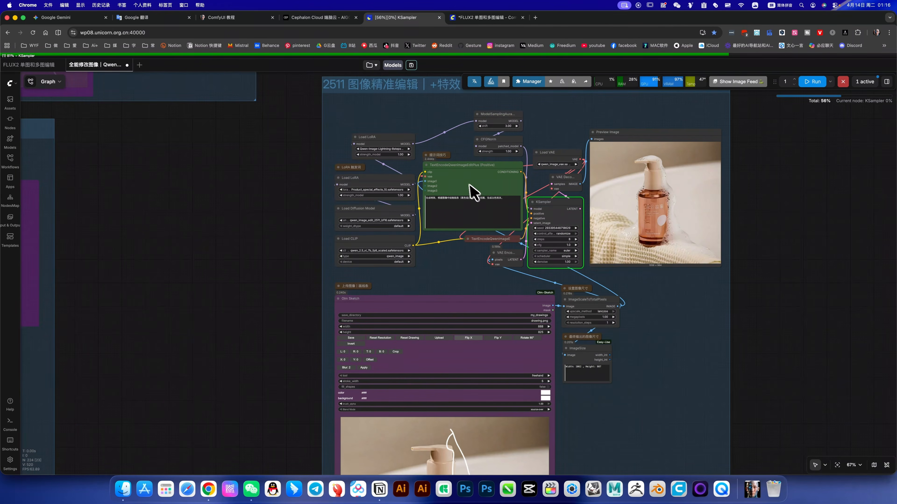
scroll(466, 187, up, 10)
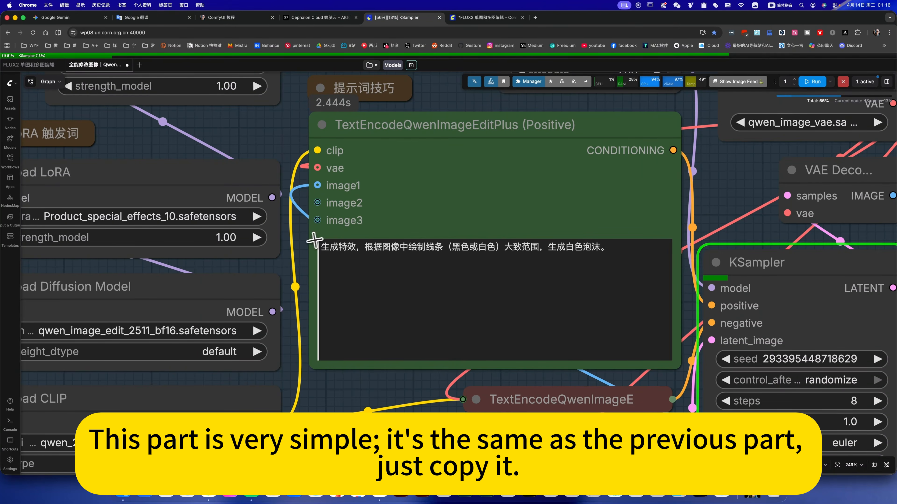
click(316, 244)
drag(566, 247, 320, 246)
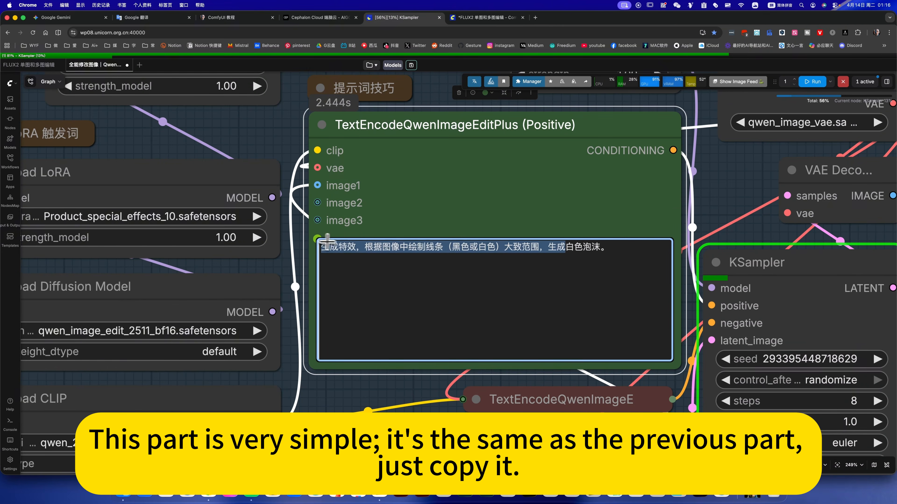
click(575, 247)
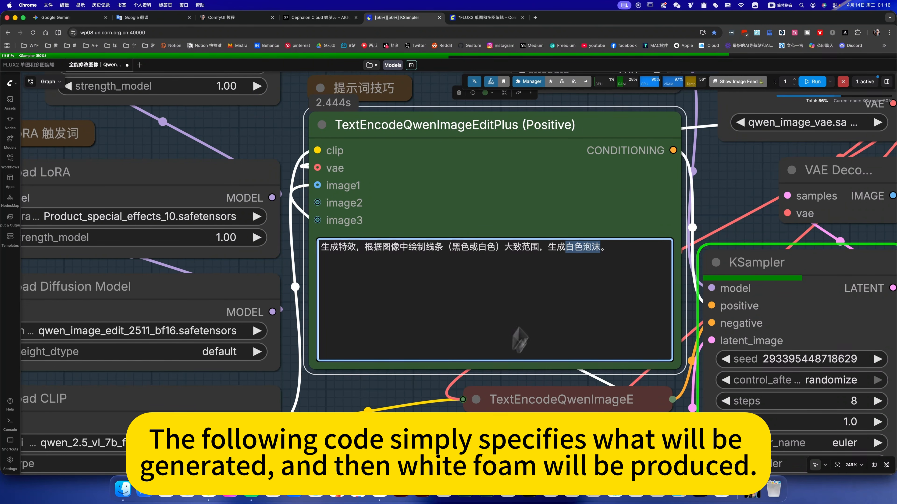
click(464, 371)
Compare the bottle group's Preview Image with the white outlines drawn in its Olm Sketch node
scroll(431, 436, down, 5)
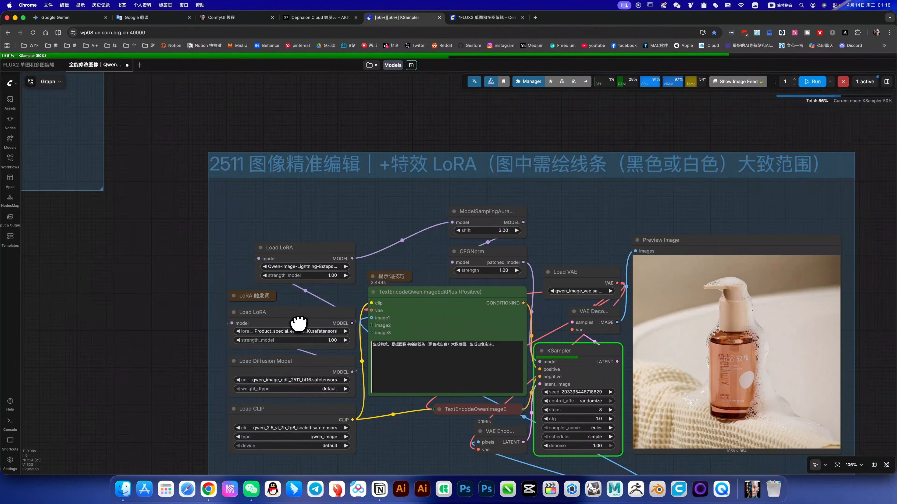
drag(768, 434, 636, 319)
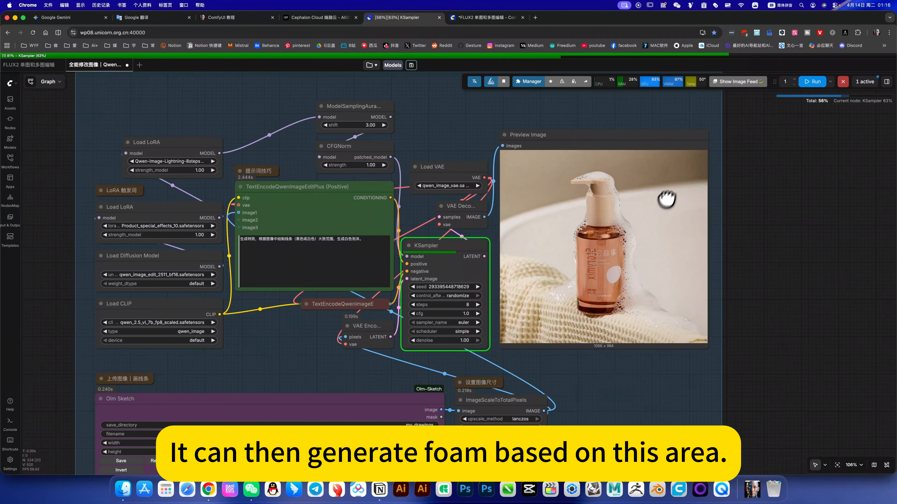
scroll(651, 242, down, 5)
scroll(651, 242, down, 5)
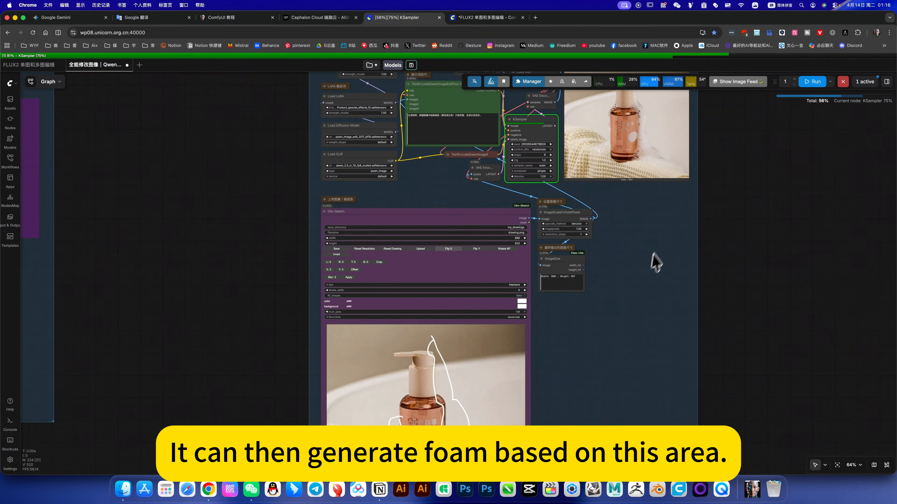
scroll(657, 291, up, 3)
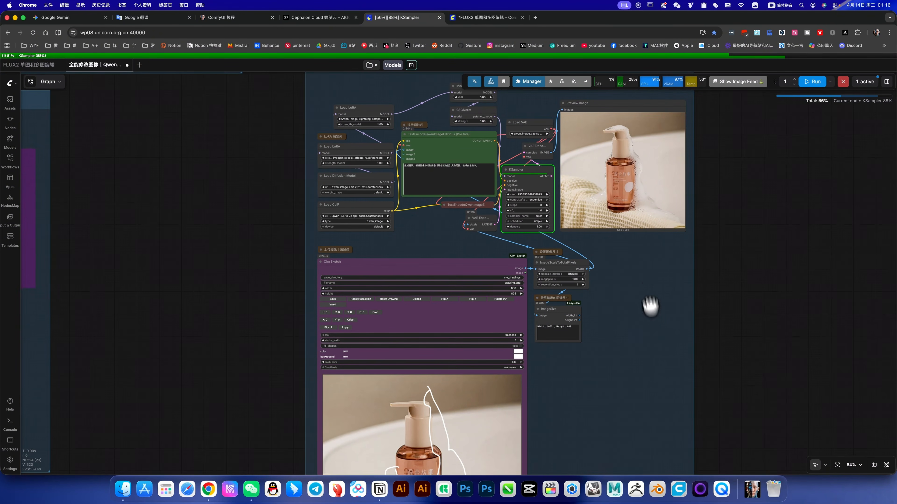
scroll(658, 351, down, 5)
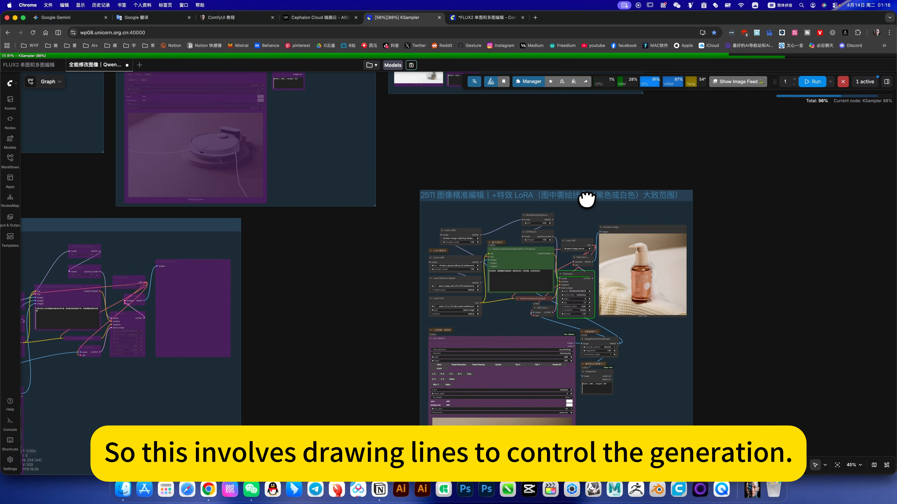
scroll(583, 212, up, 8)
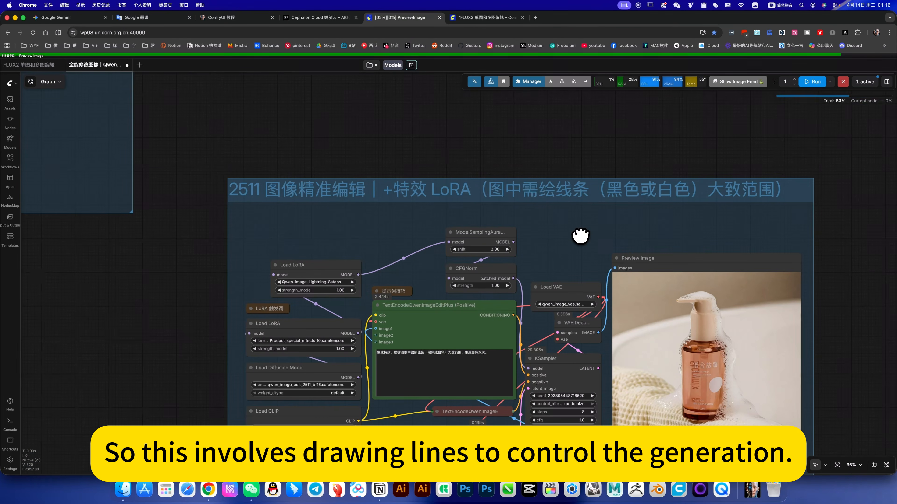
scroll(671, 279, down, 3)
scroll(670, 280, right, 3)
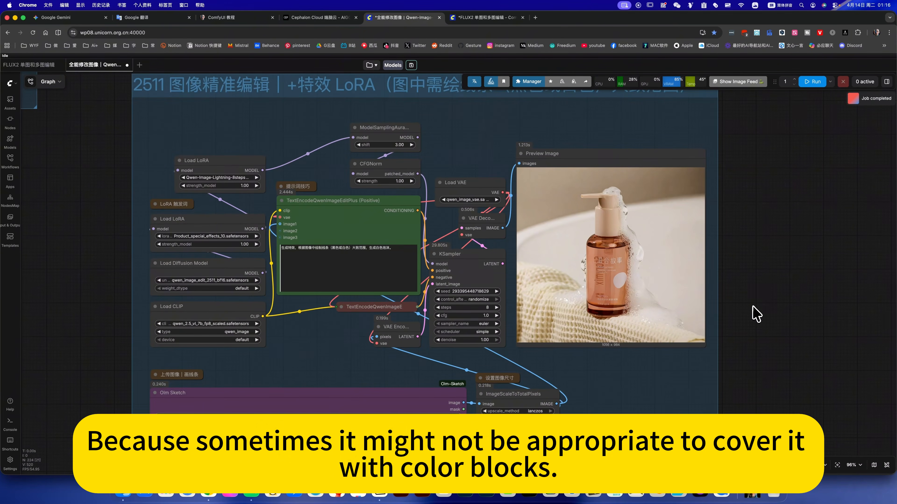
scroll(657, 198, down, 5)
scroll(581, 261, down, 5)
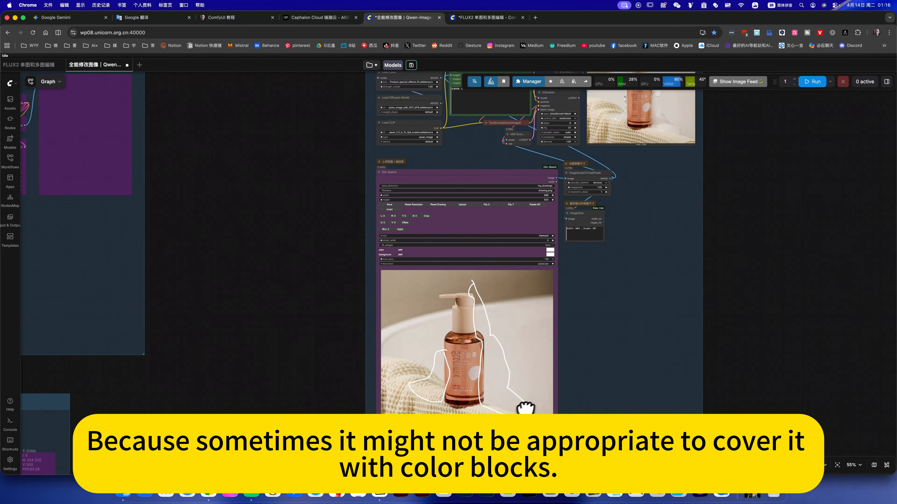
scroll(483, 341, up, 2)
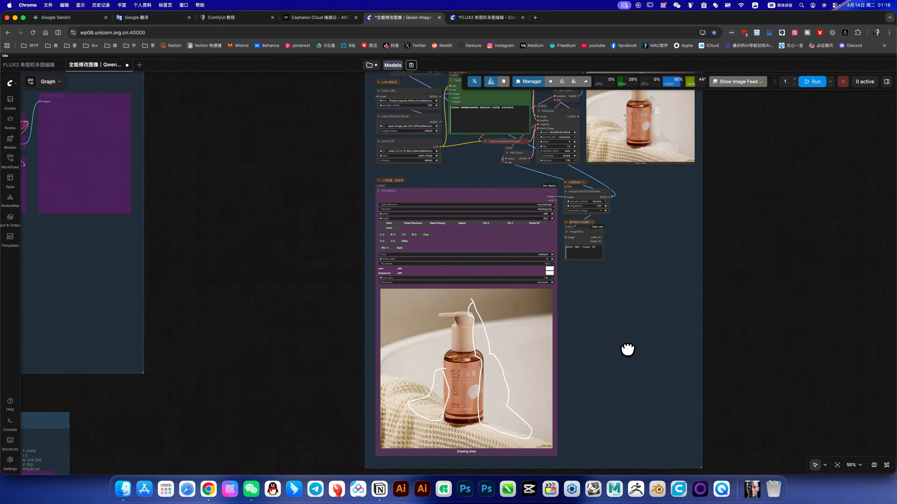
scroll(480, 247, up, 8)
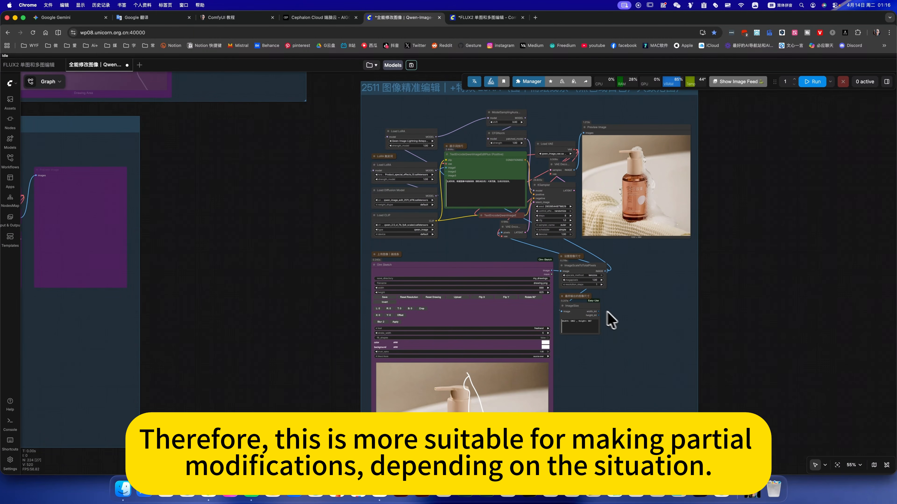
Inspect the generated foam around the bottle up close in the bottle group's Preview Image node
scroll(605, 256, up, 3)
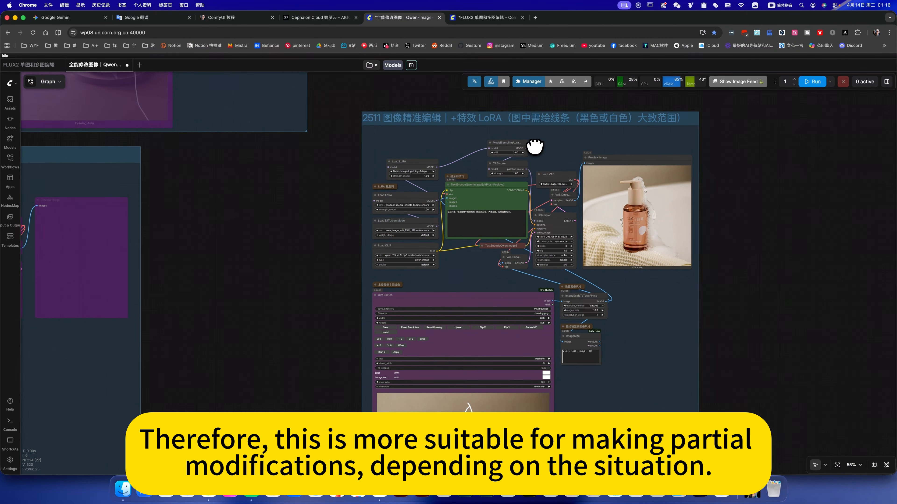
scroll(534, 147, right, 3)
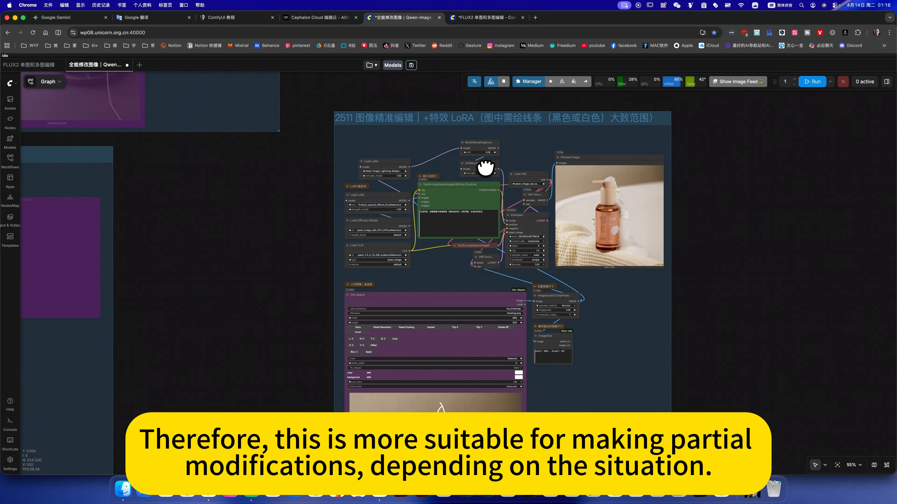
scroll(464, 215, down, 1)
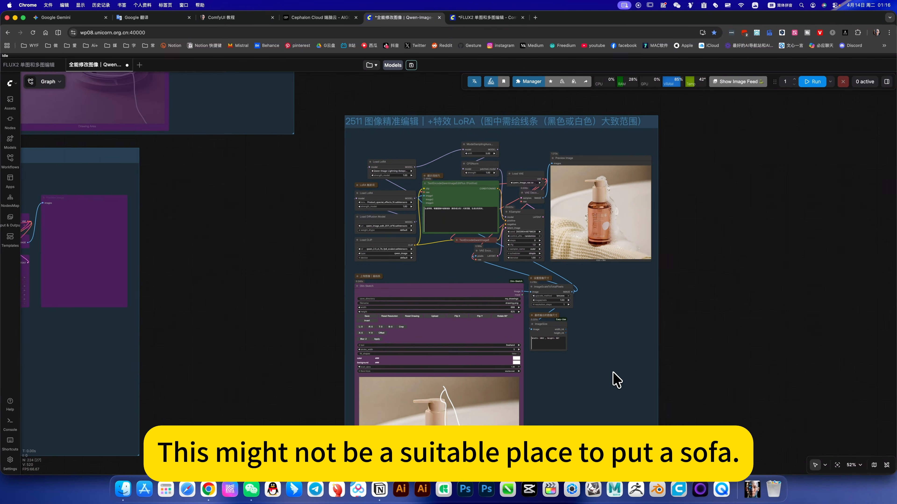
scroll(630, 338, down, 3)
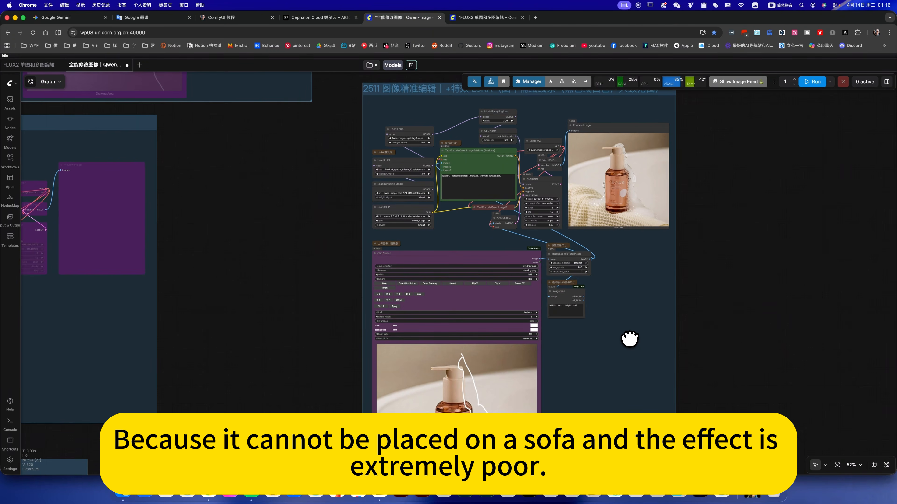
scroll(630, 348, down, 5)
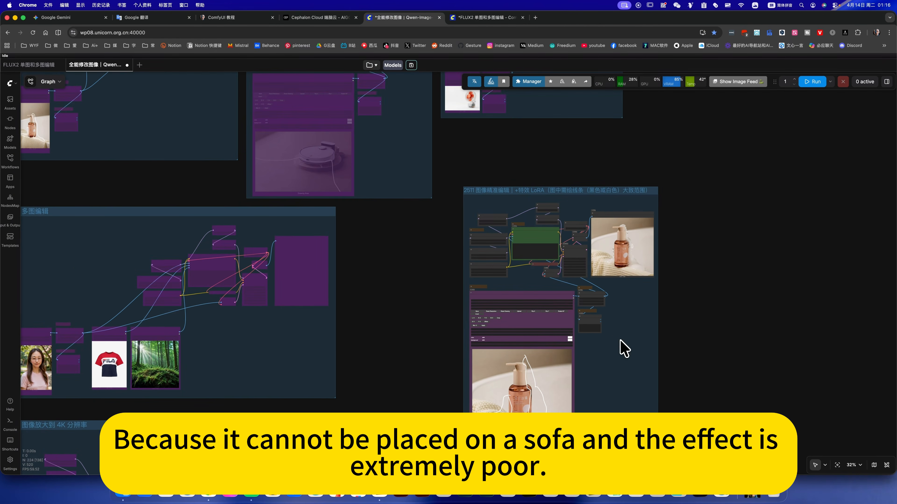
scroll(622, 348, up, 3)
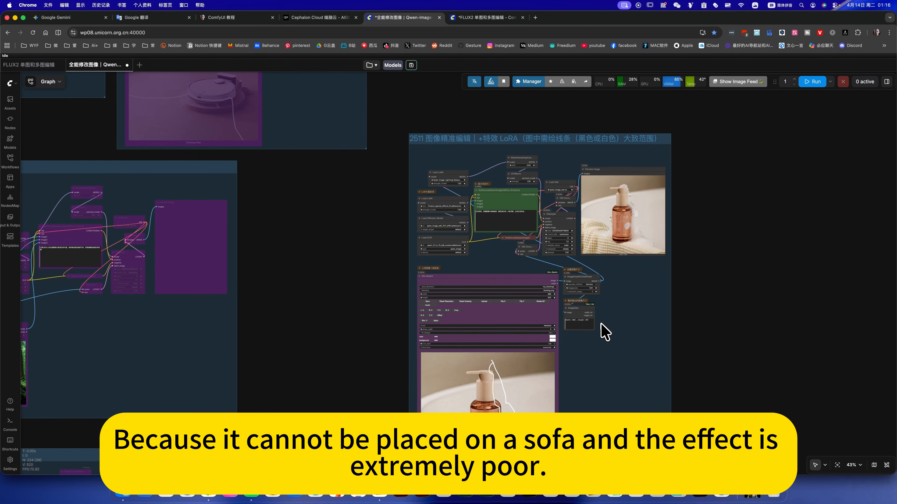
scroll(488, 238, up, 1)
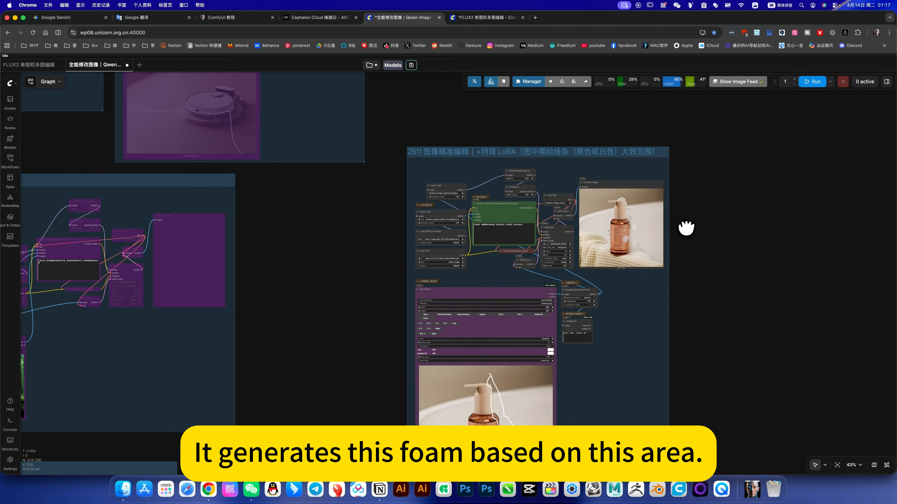
scroll(682, 230, up, 9)
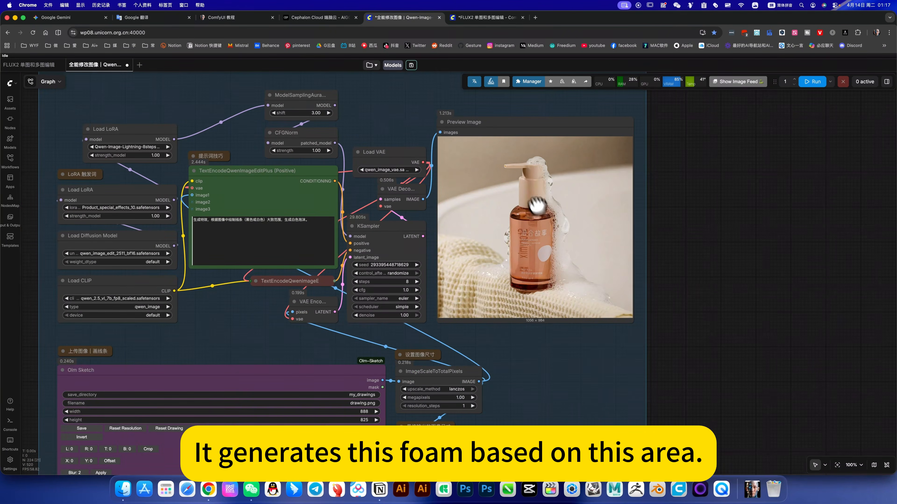
scroll(549, 178, up, 3)
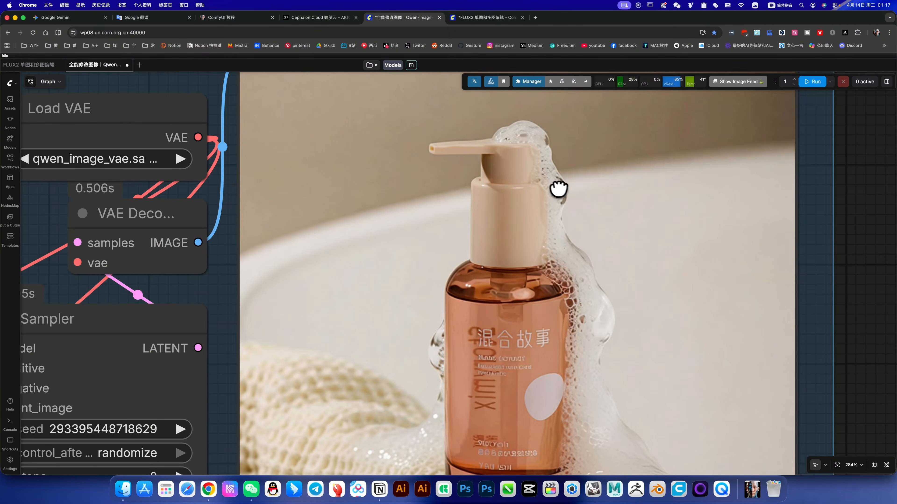
scroll(557, 191, down, 10)
scroll(565, 202, up, 8)
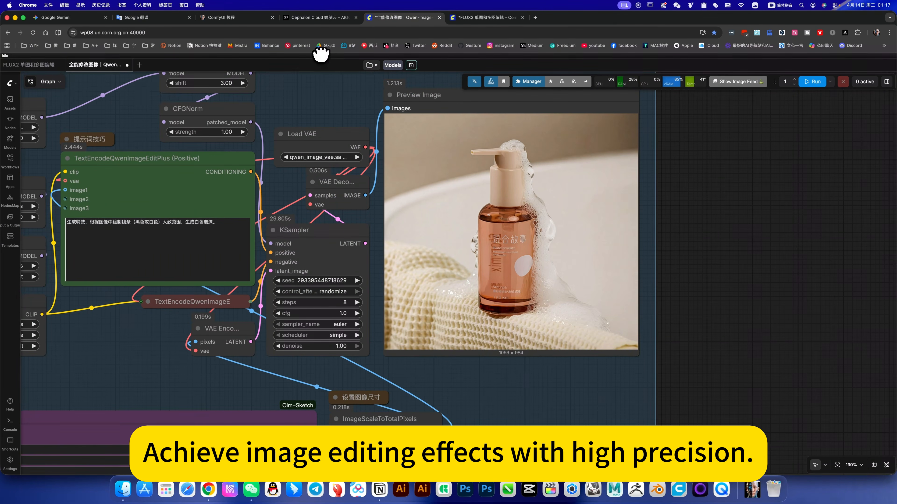
Compare the red-block room sketch in the FLUX2 单图和多图编辑 workflow with the bottle group's line-based Olm Sketch node in the Qwen workflow
click(481, 18)
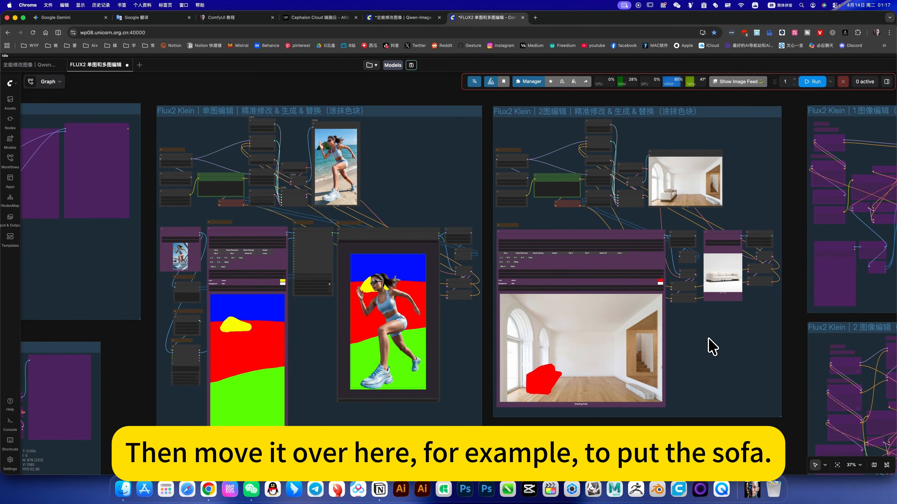
scroll(706, 341, up, 5)
scroll(491, 372, up, 1)
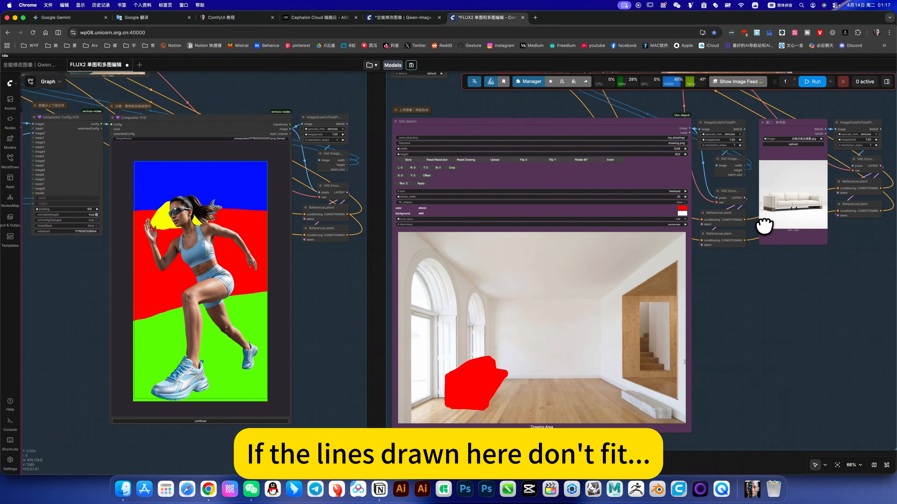
click(411, 21)
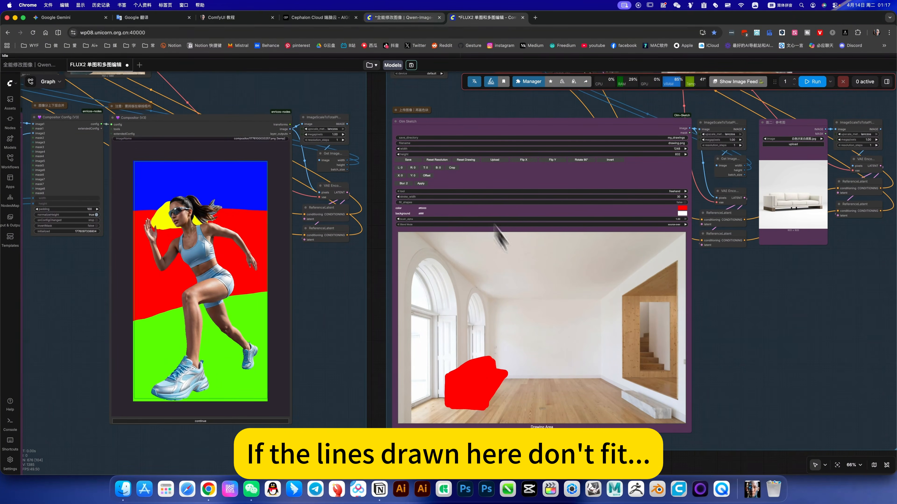
scroll(446, 304, down, 10)
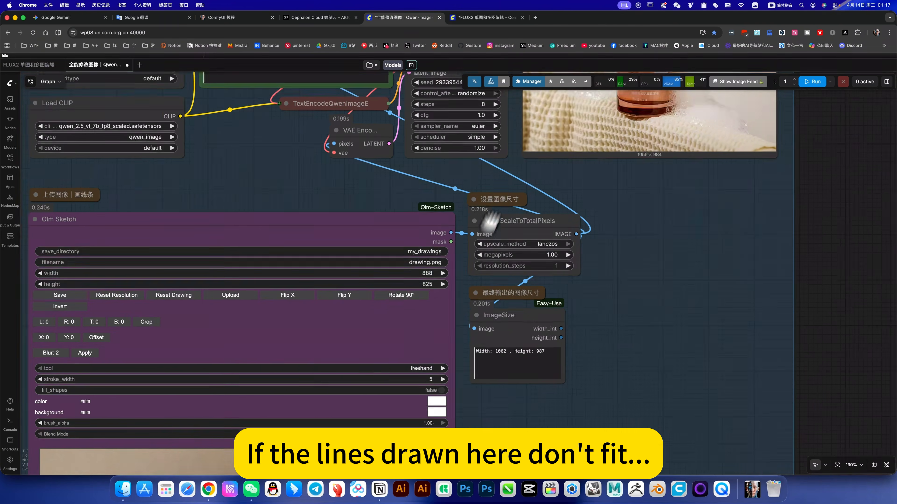
Return to the FLUX2 单图和多图编辑 workflow and examine the two-image group's replacement prompt, white sofa reference and generated room image
click(474, 20)
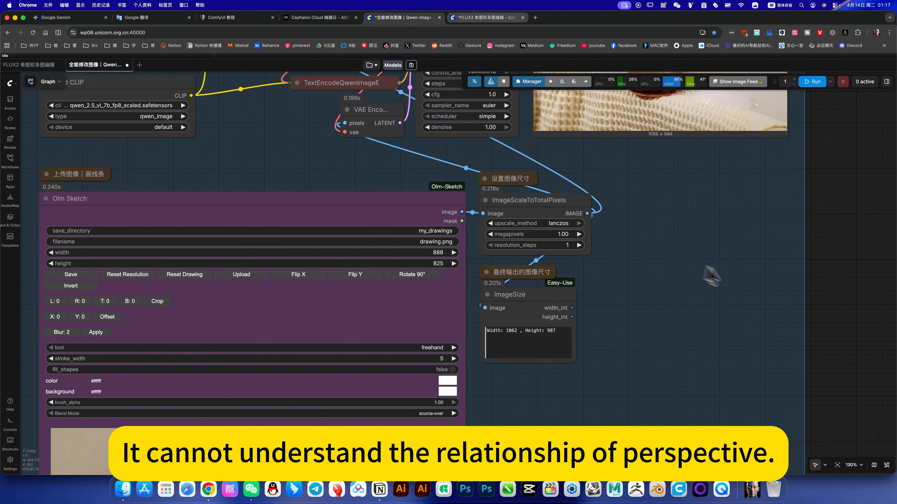
scroll(637, 361, right, 5)
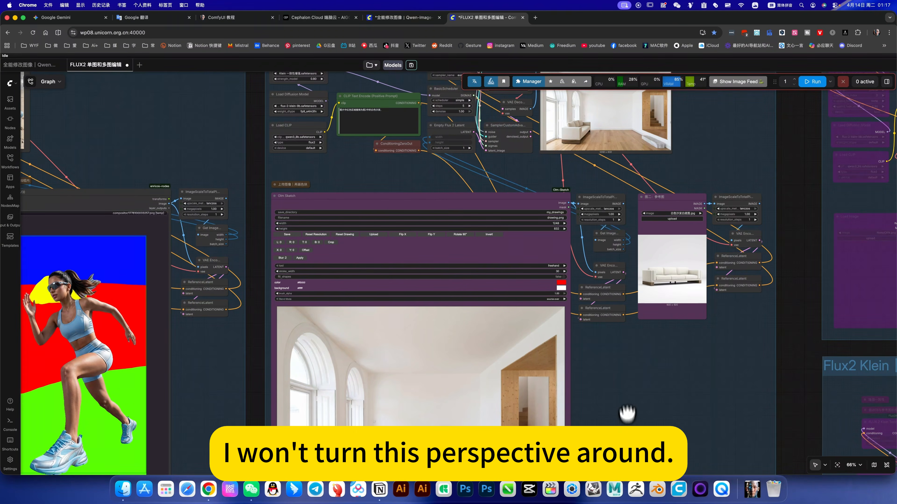
scroll(618, 248, up, 3)
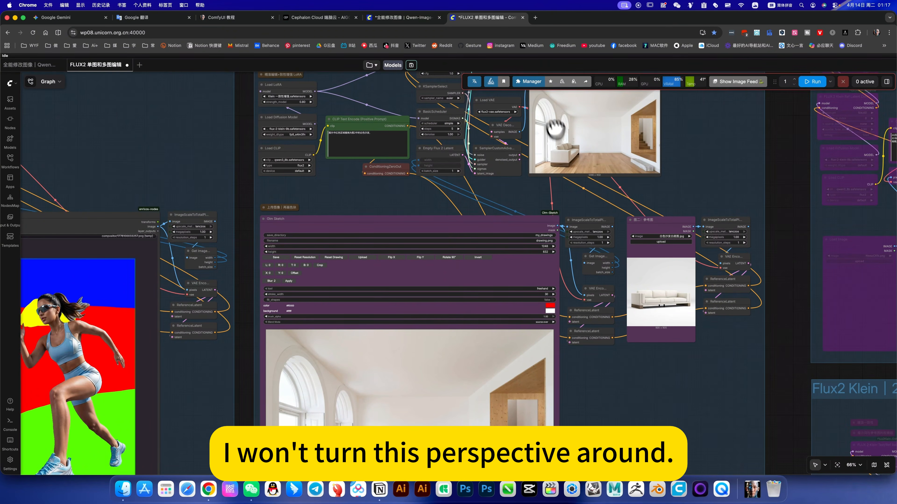
scroll(583, 192, up, 7)
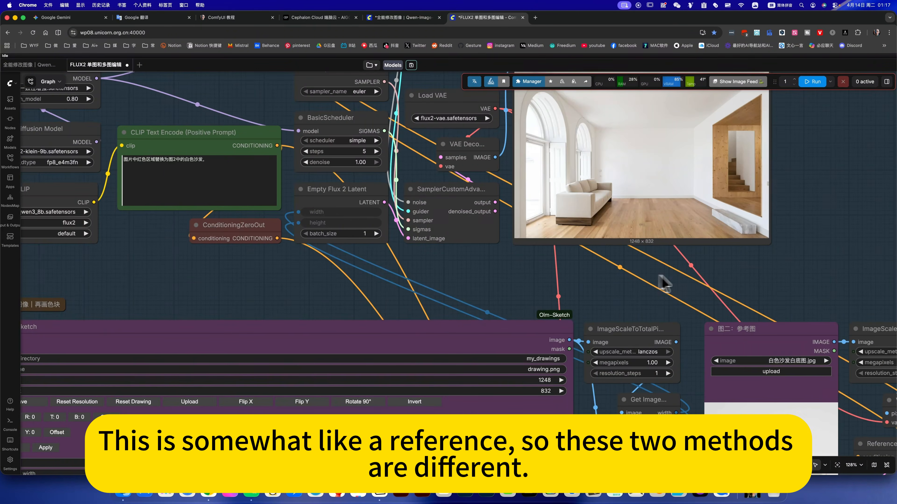
scroll(663, 283, down, 4)
scroll(672, 341, down, 2)
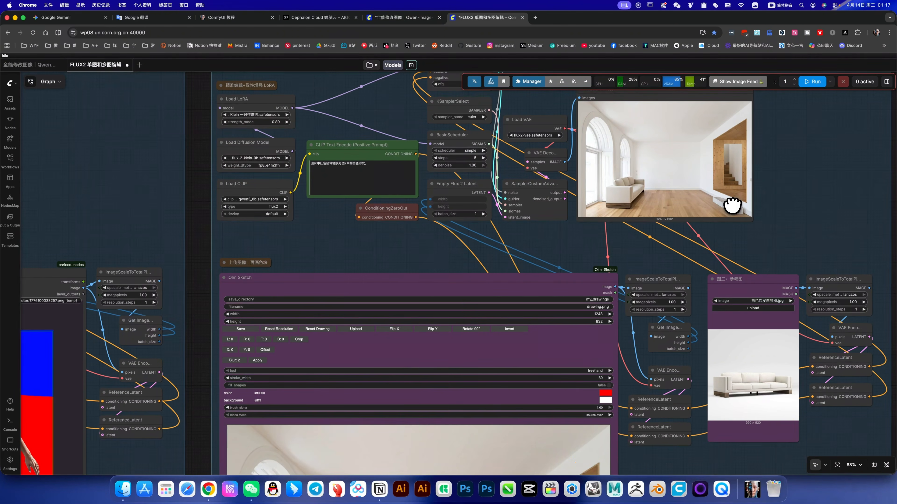
scroll(705, 224, down, 2)
scroll(705, 225, right, 2)
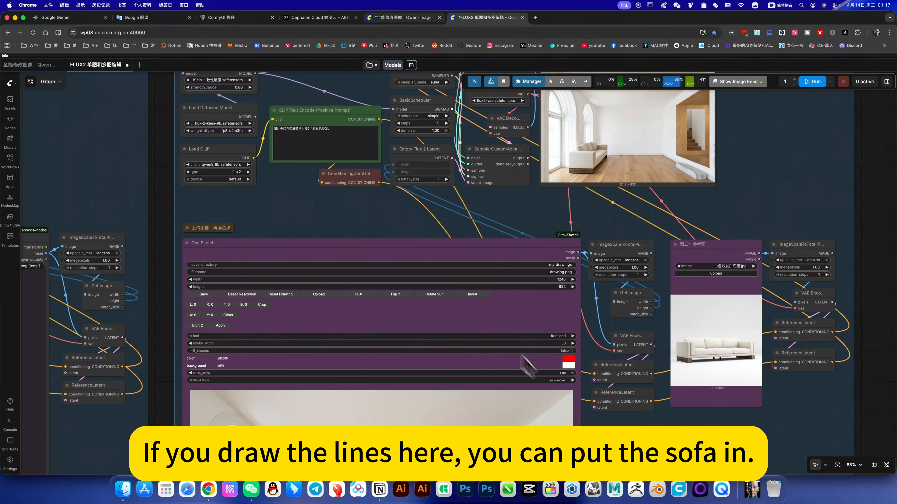
Switch to the Qwen image-editing workflow and look at the bottle group's Olm Sketch node with its drawn white lines
click(408, 18)
scroll(591, 382, down, 5)
scroll(592, 381, down, 2)
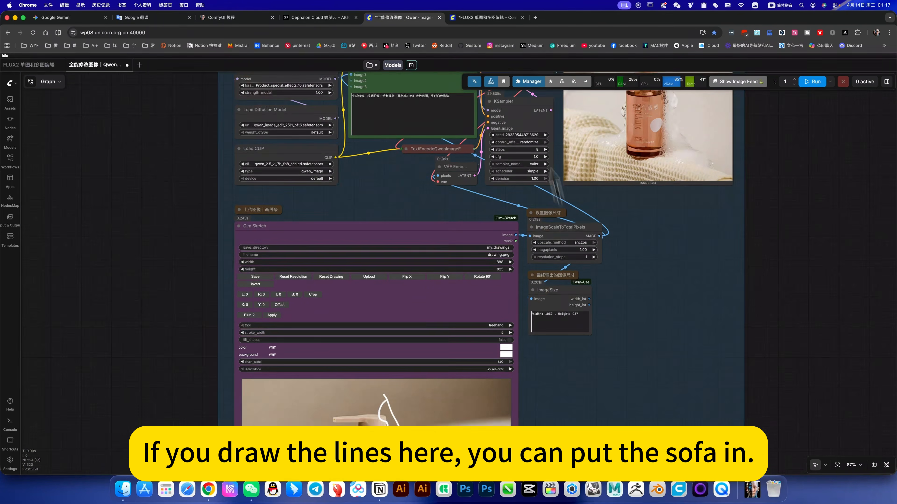
Return to the FLUX2 单图和多图编辑 workflow and review the two-image colour-block group from its title down to the sofa reference
key(ctrl+Tab)
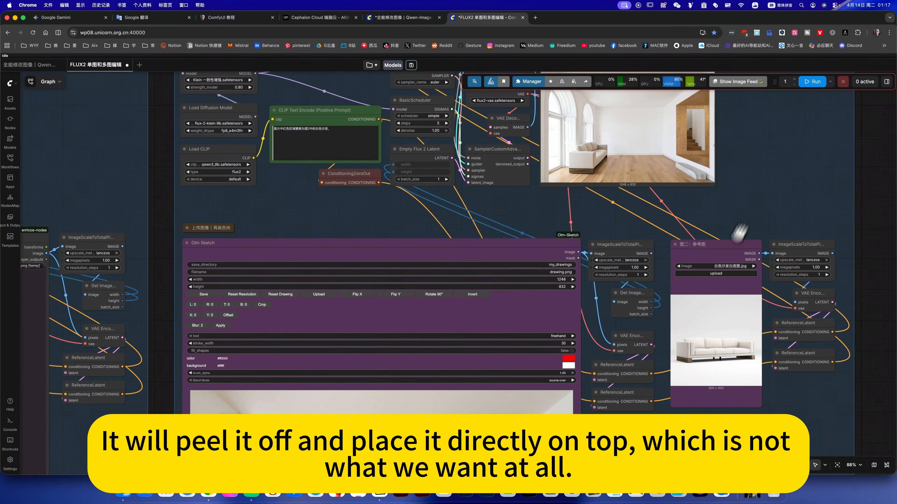
scroll(741, 237, up, 1)
scroll(737, 264, down, 5)
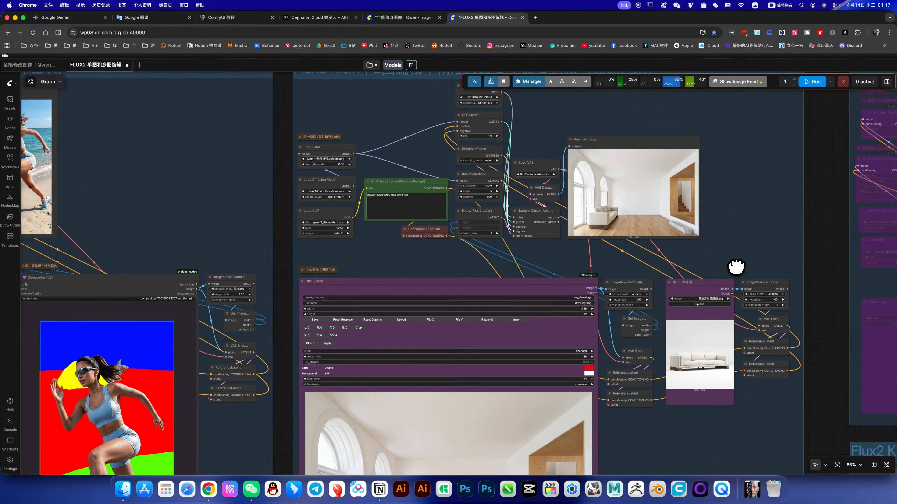
scroll(504, 166, up, 3)
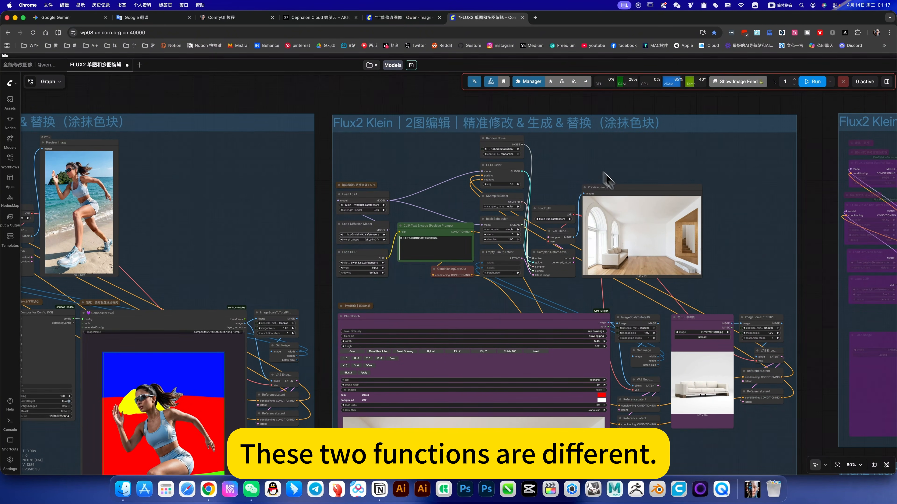
scroll(616, 161, up, 2)
scroll(617, 161, left, 2)
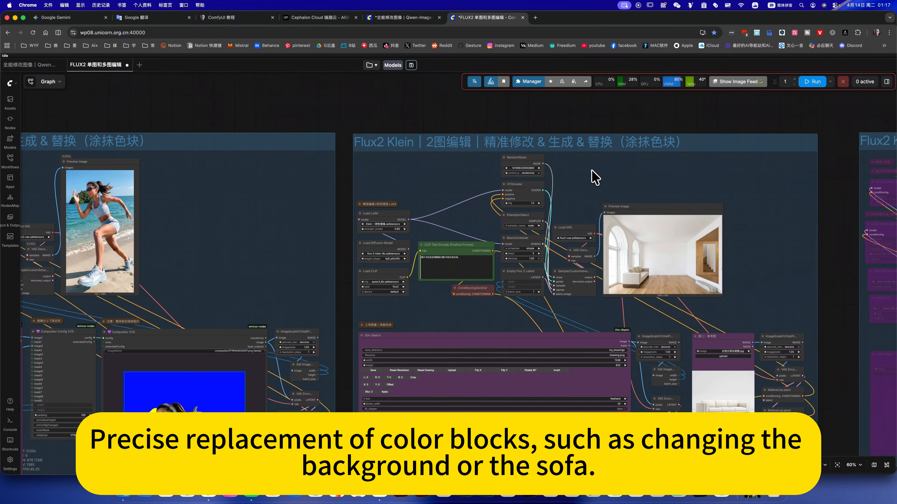
scroll(531, 142, down, 3)
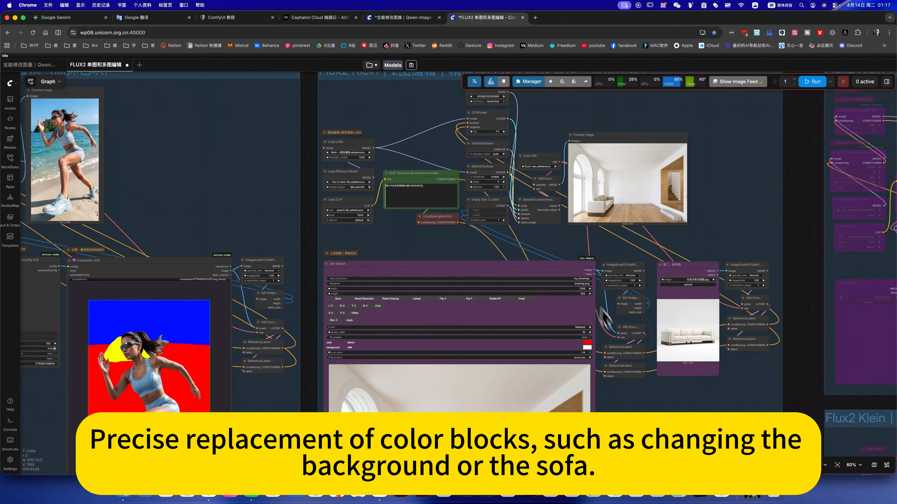
Compare the single-image runner colour-block group with the two-image sofa group in the FLUX2 workflow
scroll(632, 315, down, 2)
scroll(620, 305, down, 2)
scroll(619, 305, left, 2)
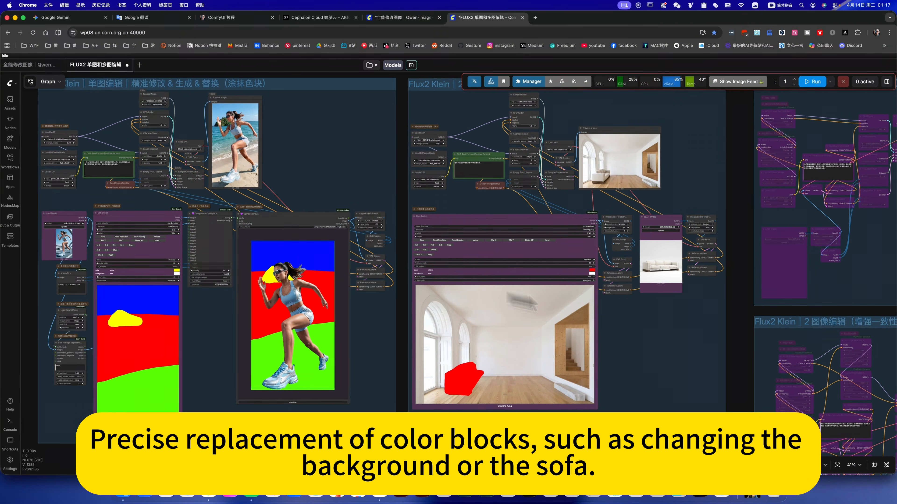
scroll(522, 302, left, 5)
scroll(645, 300, up, 3)
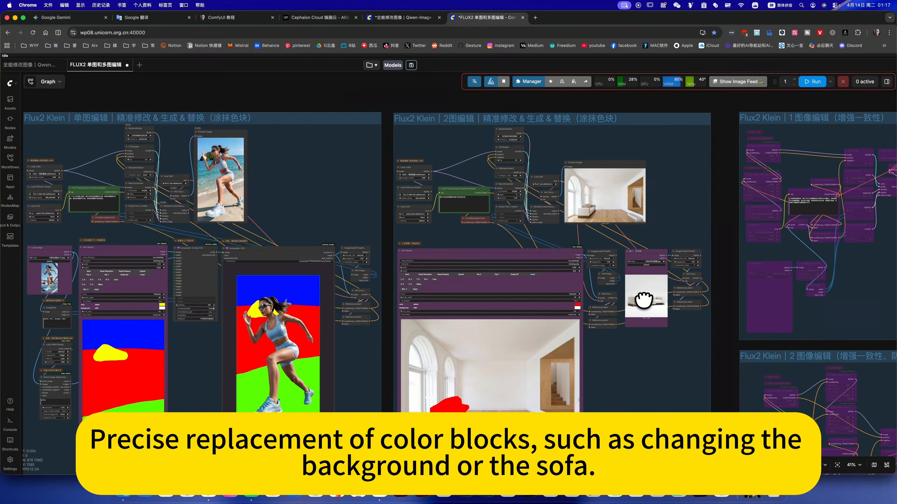
scroll(600, 247, right, 3)
scroll(600, 248, down, 2)
scroll(620, 208, up, 1)
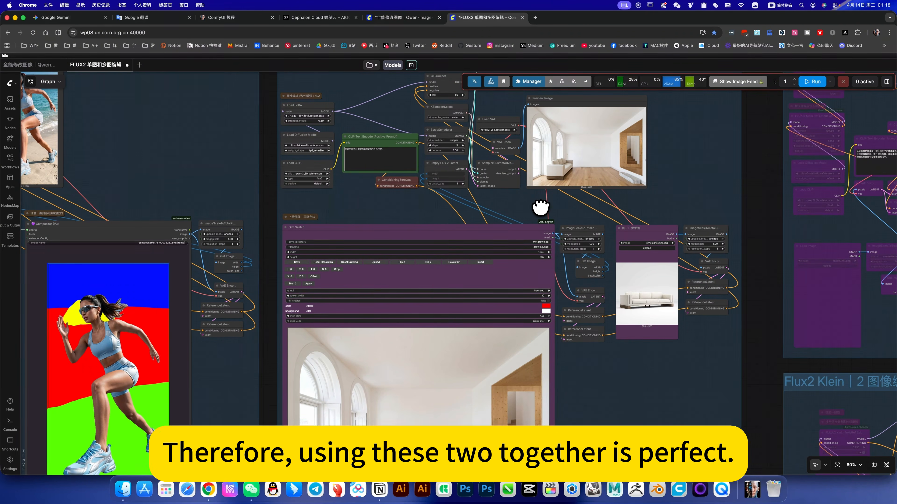
Examine the perspective-shaped red block in the room sketch against the sofa in the two-image group's Preview Image
scroll(538, 204, down, 3)
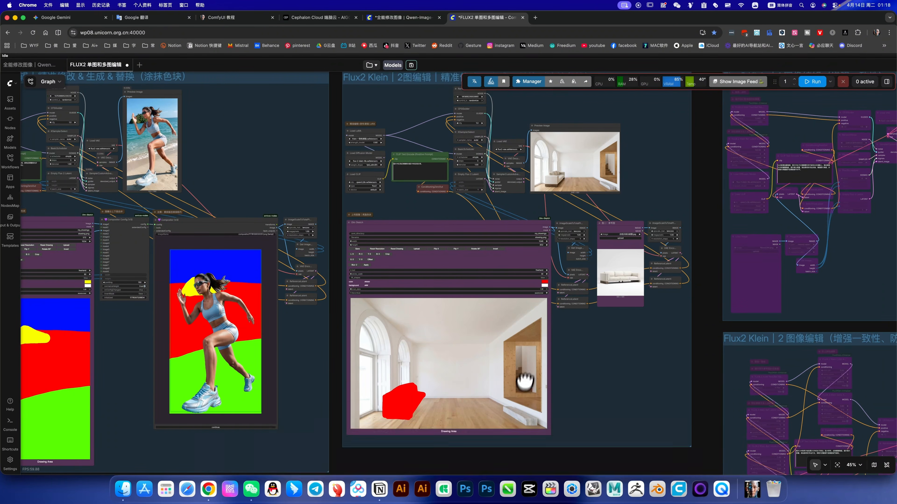
scroll(346, 412, up, 3)
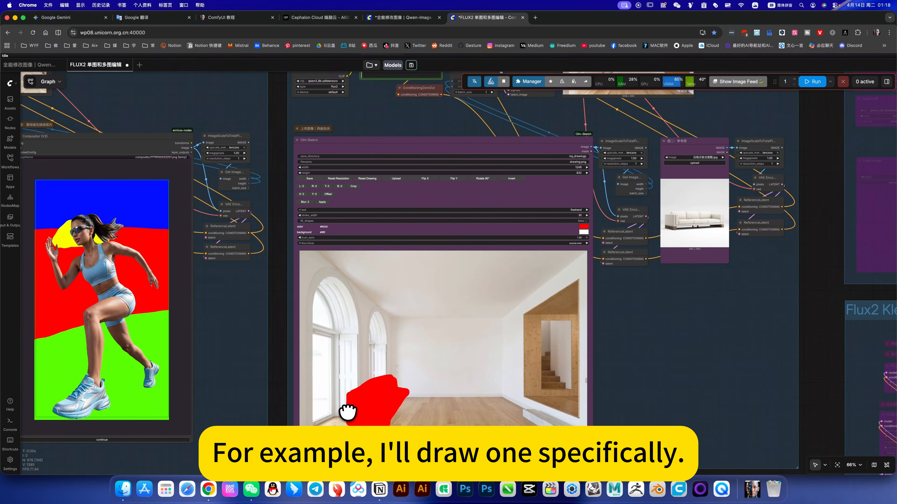
scroll(346, 388, up, 3)
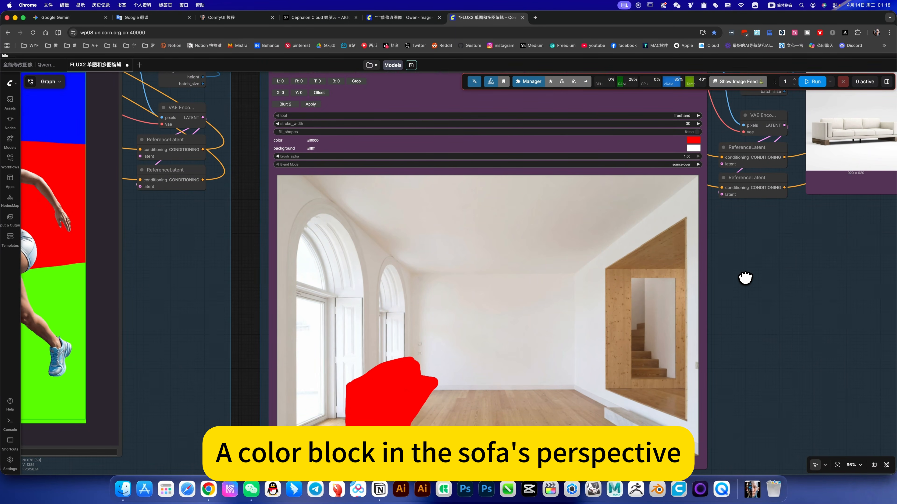
scroll(745, 277, up, 2)
scroll(696, 363, down, 5)
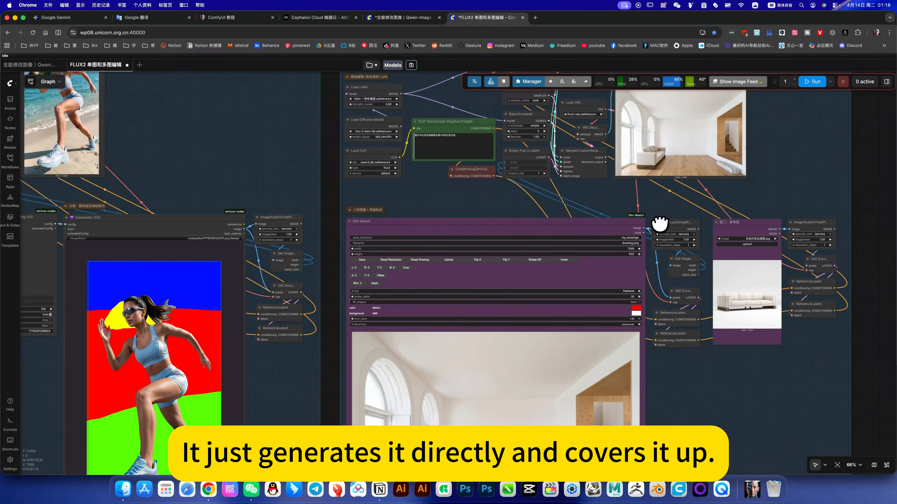
scroll(661, 226, up, 5)
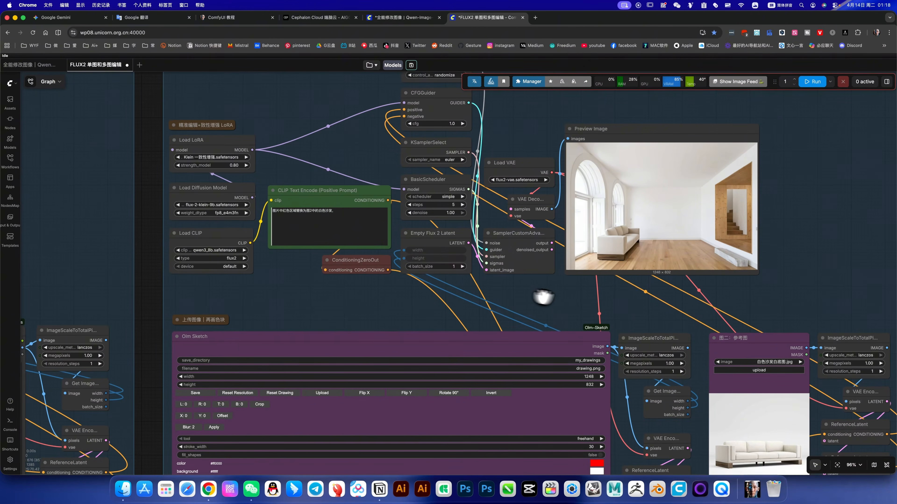
Read the red-area replacement prompt up close in the two-image group's CLIP Text Encode (Positive Prompt) node
scroll(526, 227, left, 8)
scroll(507, 201, up, 4)
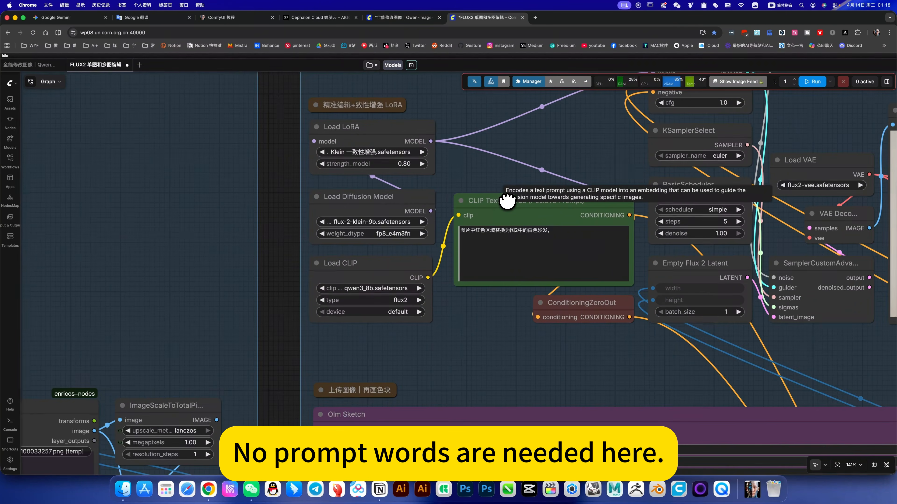
scroll(498, 201, up, 6)
scroll(422, 275, up, 4)
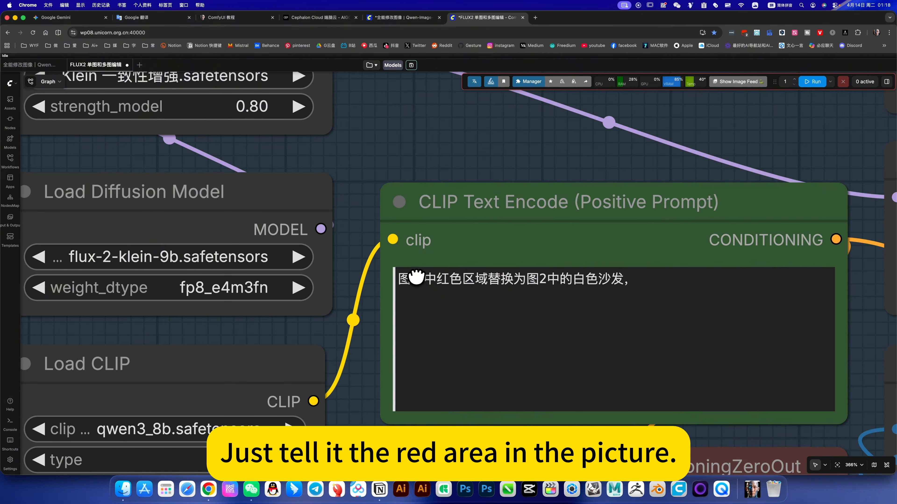
scroll(442, 278, up, 2)
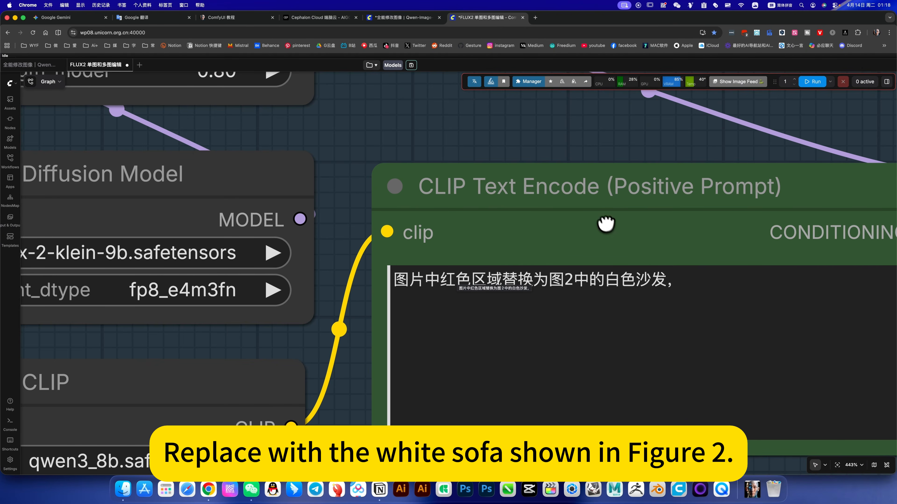
scroll(600, 216, down, 10)
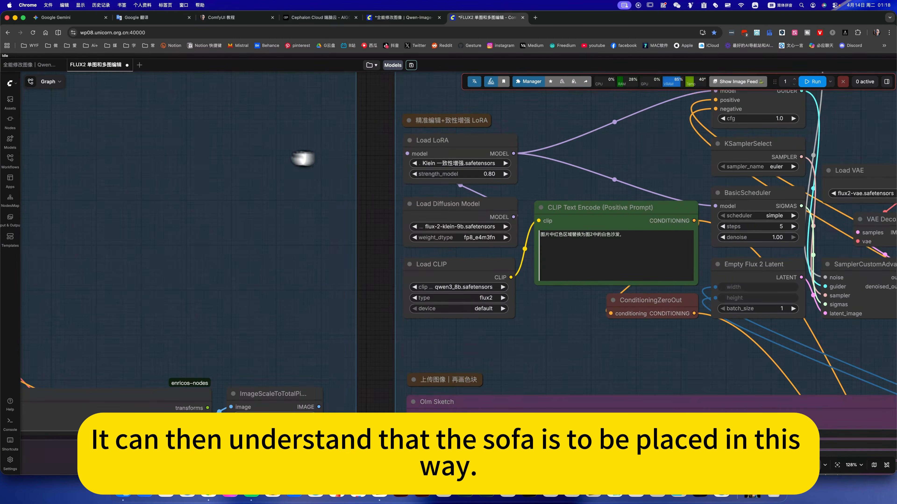
Inspect how the generated sofa sits in the room in the two-image group's Preview Image node
scroll(611, 271, right, 10)
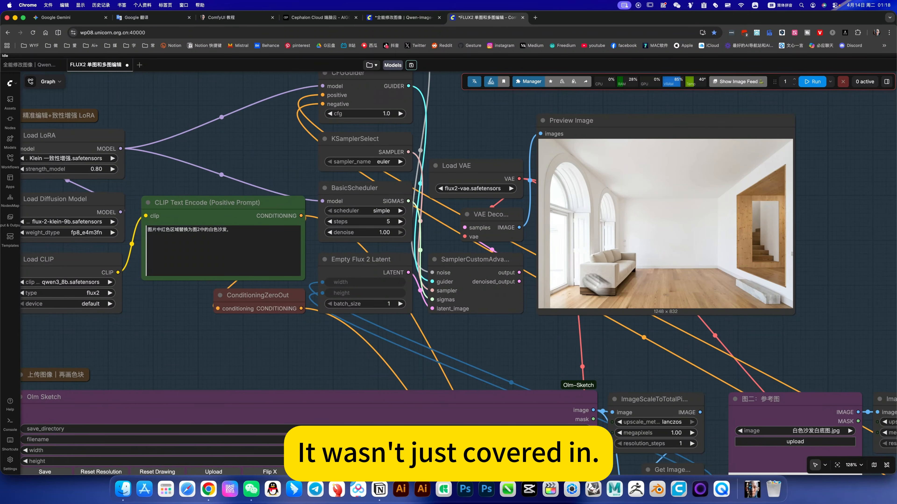
scroll(730, 330, down, 5)
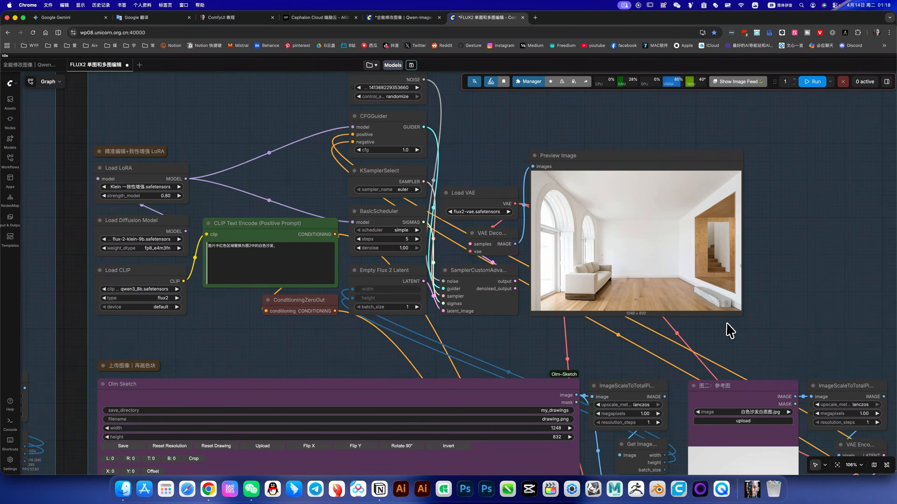
scroll(381, 191, down, 5)
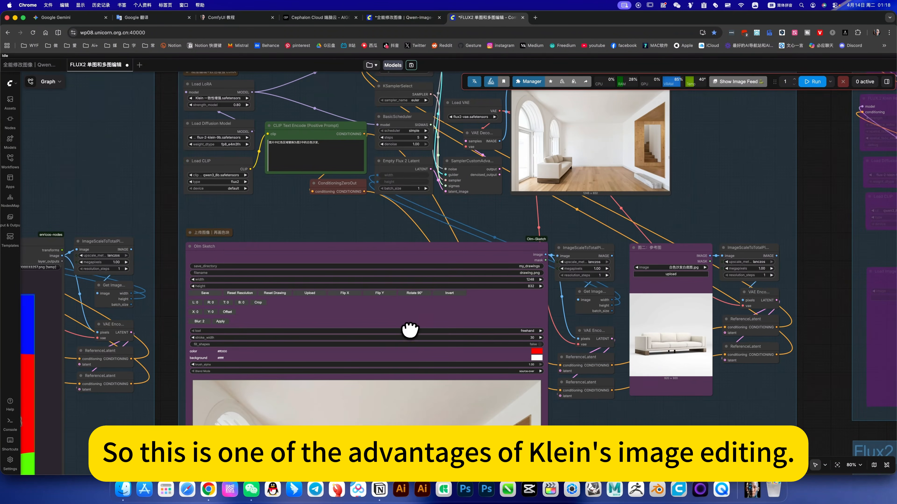
scroll(414, 150, up, 5)
scroll(415, 150, left, 5)
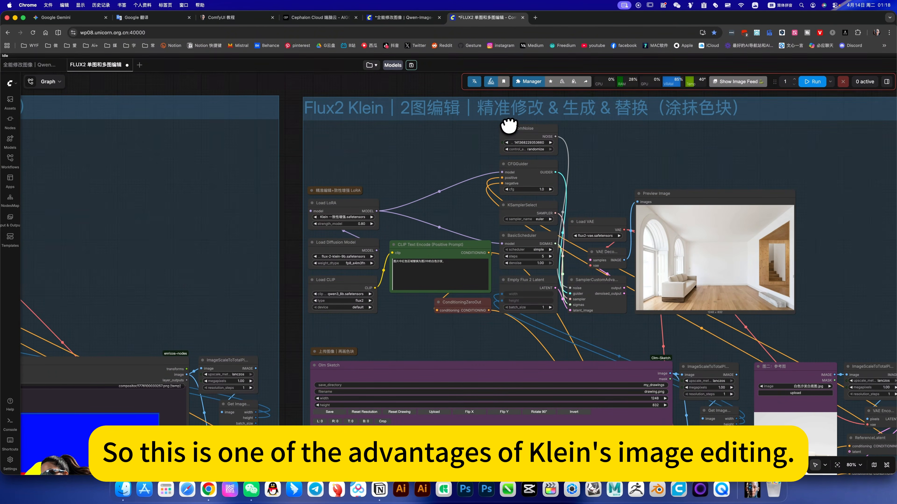
scroll(719, 191, right, 5)
scroll(678, 206, down, 5)
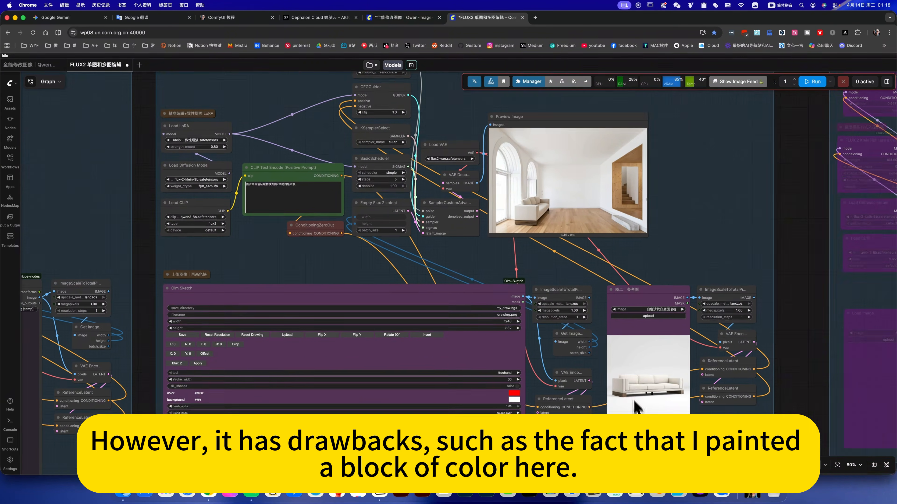
Examine up close the part of the room that the red block covers in the two-image group's Olm Sketch drawing area
scroll(705, 236, left, 2)
scroll(333, 375, down, 5)
scroll(333, 376, left, 2)
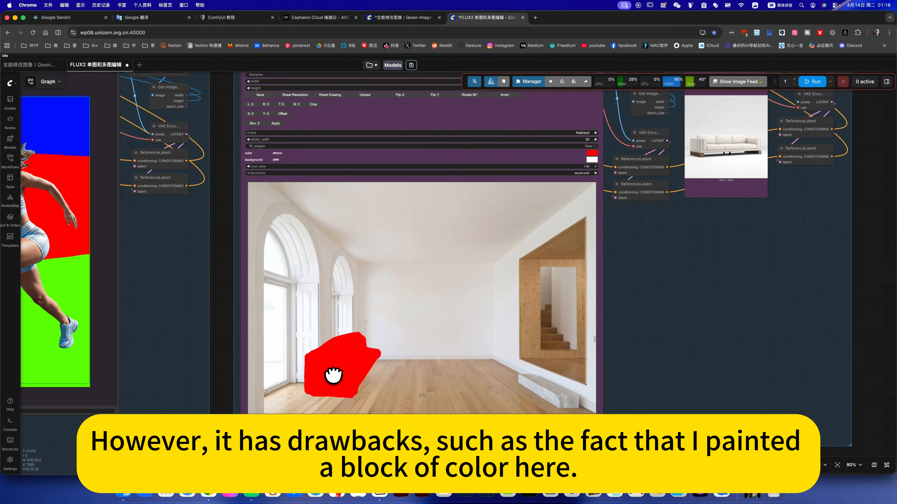
scroll(337, 379, up, 5)
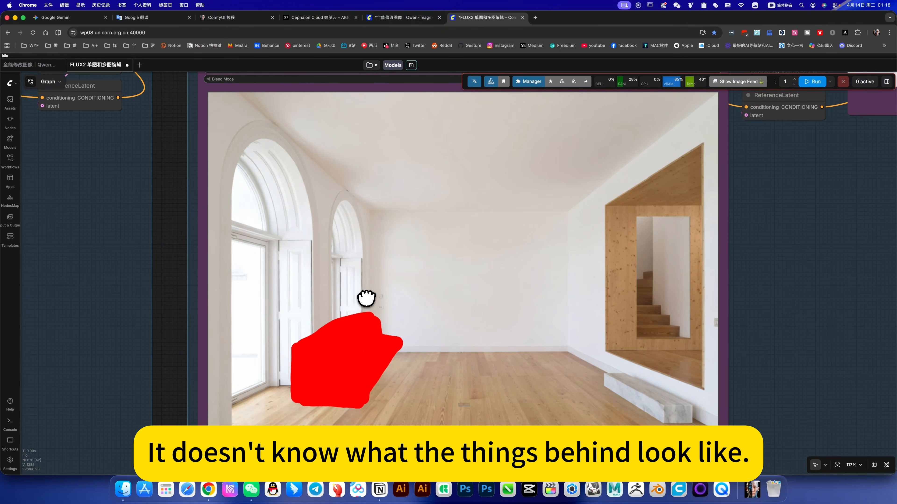
scroll(350, 336, down, 5)
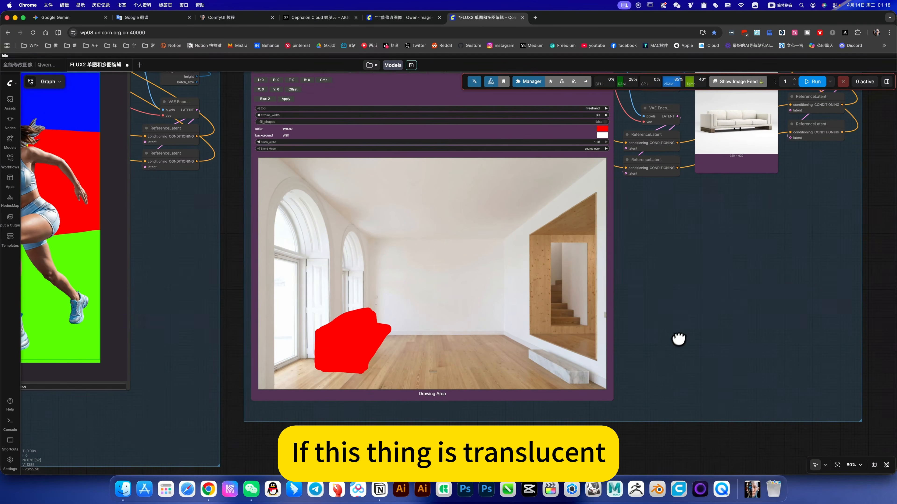
scroll(690, 215, up, 5)
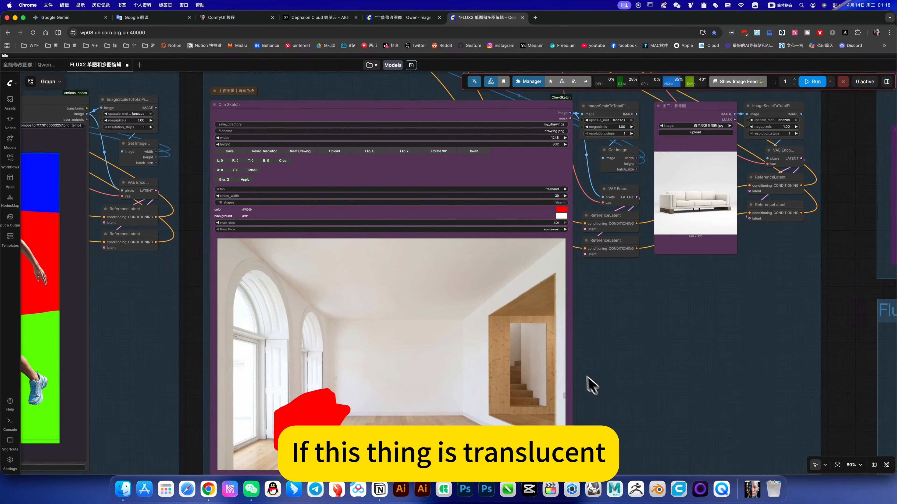
scroll(625, 383, left, 5)
scroll(626, 383, down, 3)
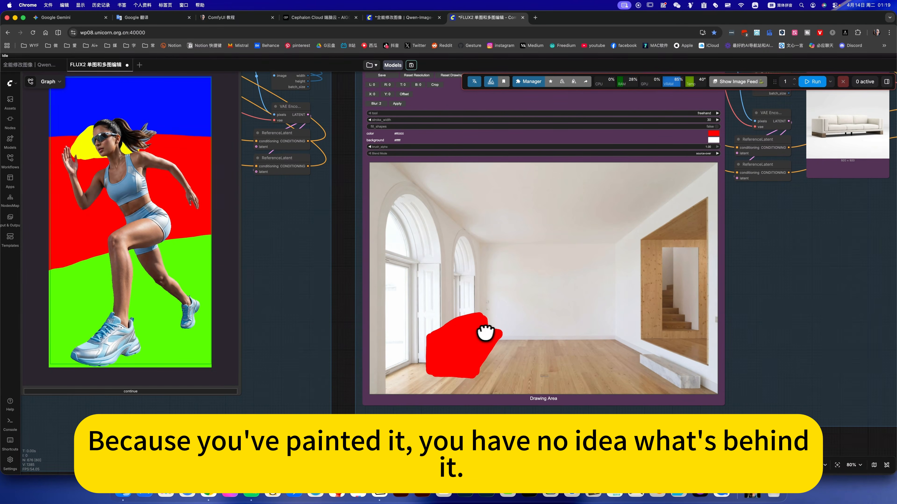
scroll(486, 332, up, 4)
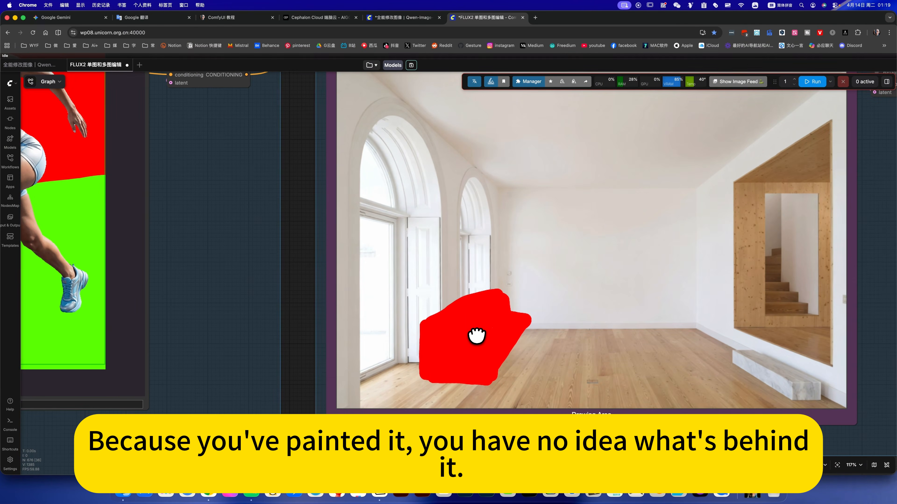
scroll(476, 335, down, 5)
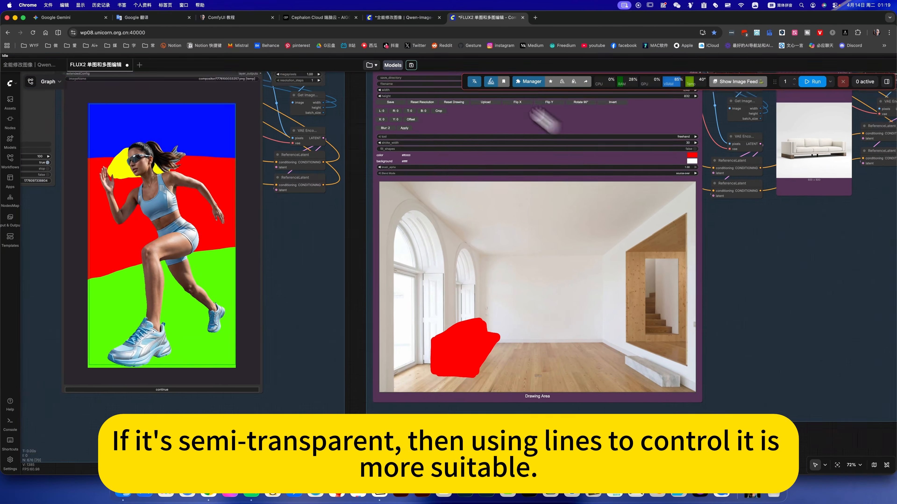
scroll(543, 120, down, 2)
Switch to the Qwen workflow and survey the line-drawn bottle group alongside all the other editing groups
click(413, 18)
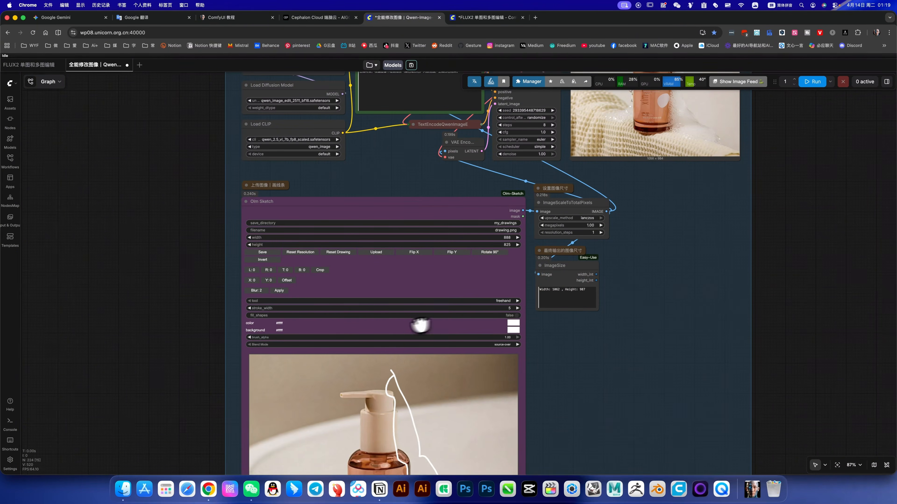
scroll(420, 325, down, 6)
scroll(627, 302, down, 10)
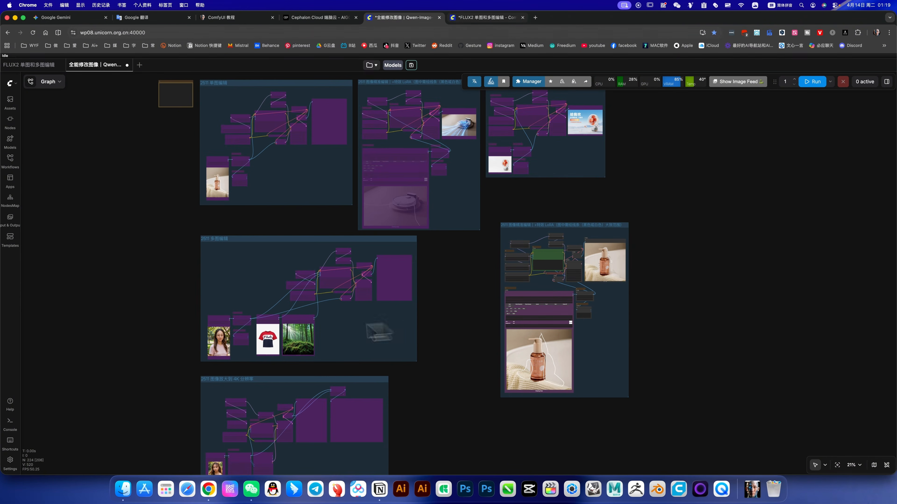
Go back to the FLUX2 workflow and examine the two-image group's LoRA, model and positive prompt nodes
click(473, 19)
scroll(659, 385, down, 4)
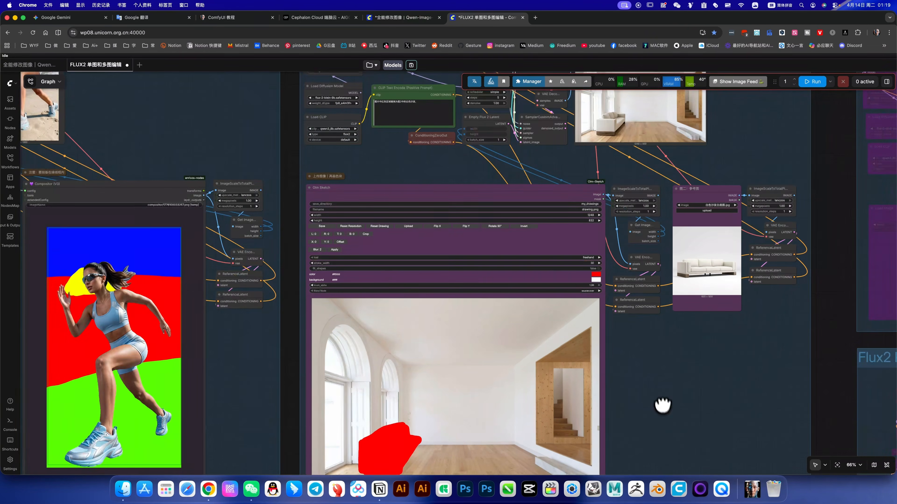
drag(421, 132, 423, 163)
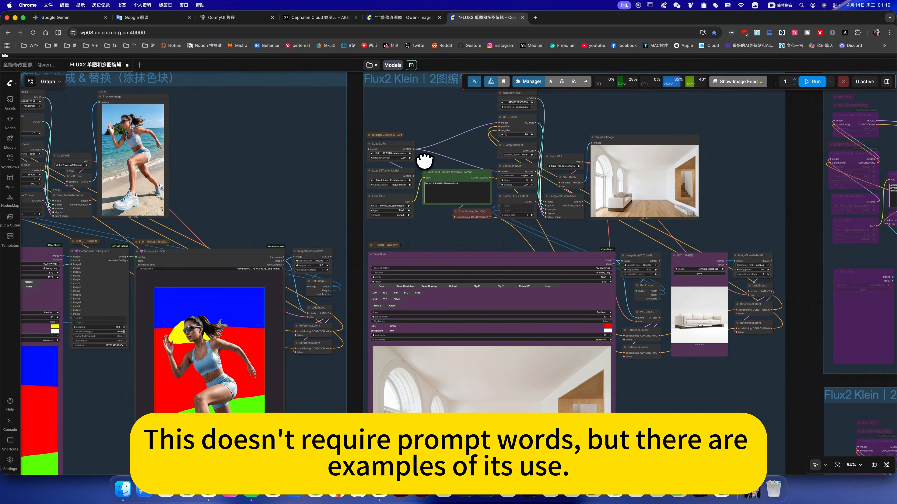
scroll(353, 127, up, 8)
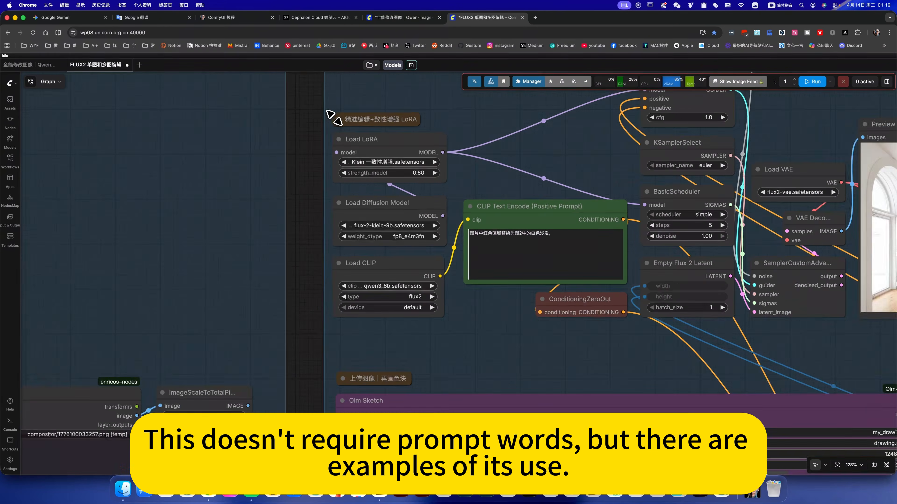
Expand the precise-editing LoRA note above the two-image group's Load LoRA node, read its prompt example, and collapse it
scroll(332, 117, up, 1)
click(337, 119)
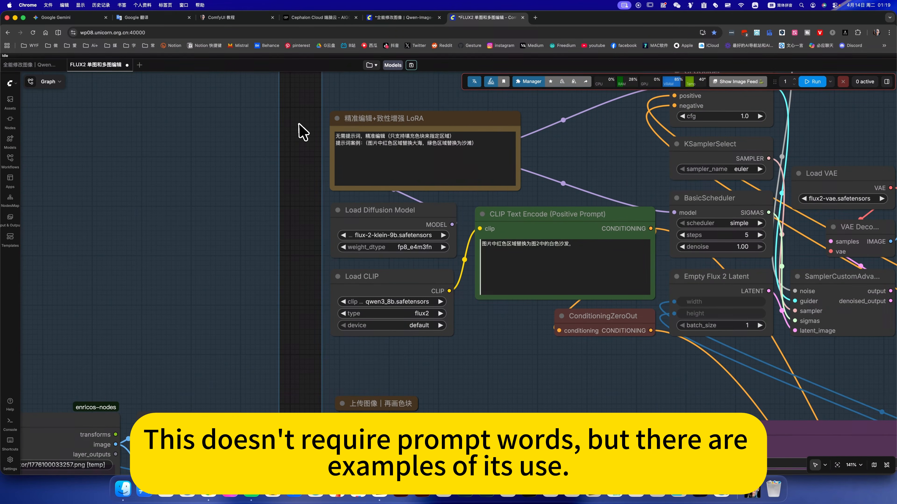
scroll(311, 135, up, 6)
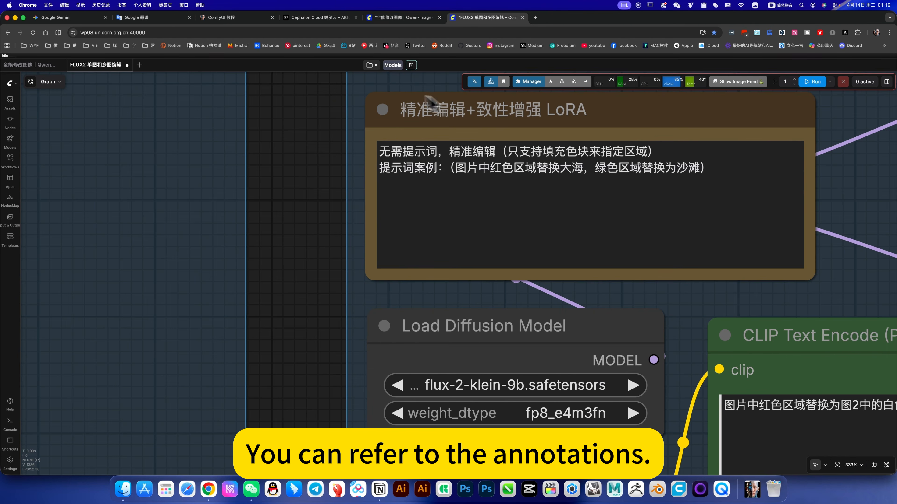
click(384, 111)
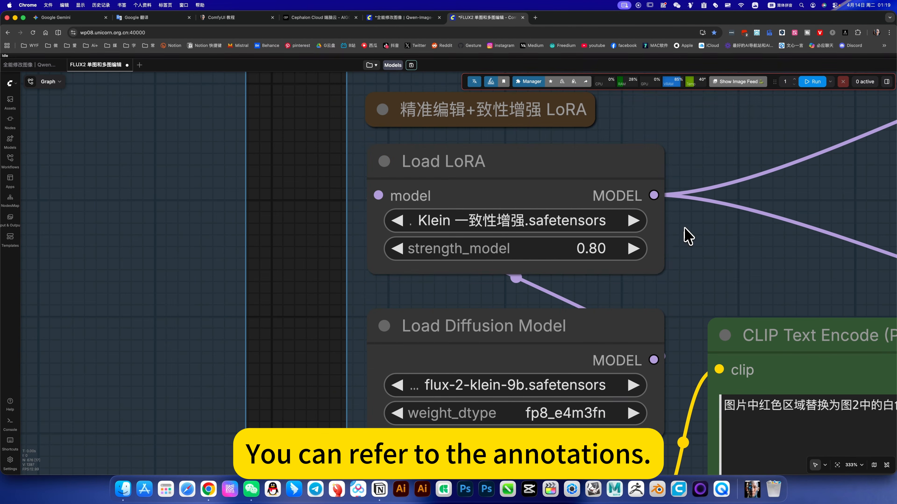
Look over the two-image group from its Load LoRA node down to the red block in the Olm Sketch drawing area
scroll(687, 235, down, 4)
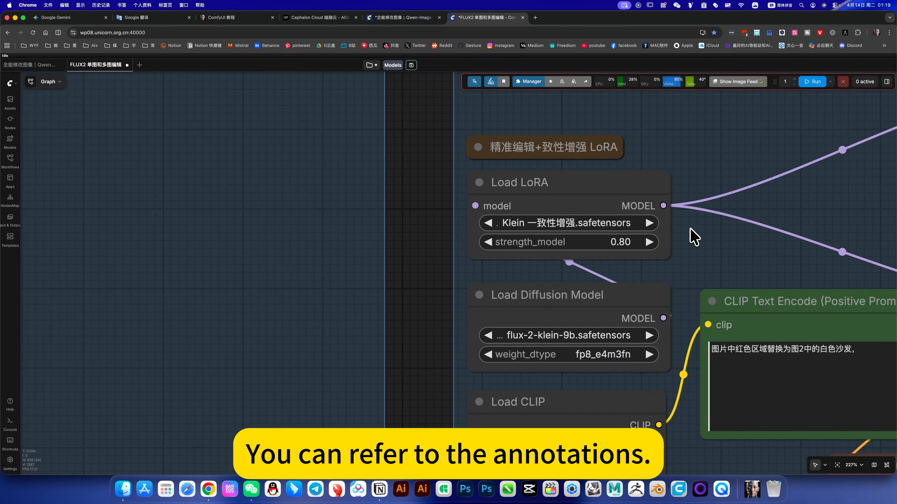
scroll(694, 238, down, 5)
scroll(616, 216, right, 3)
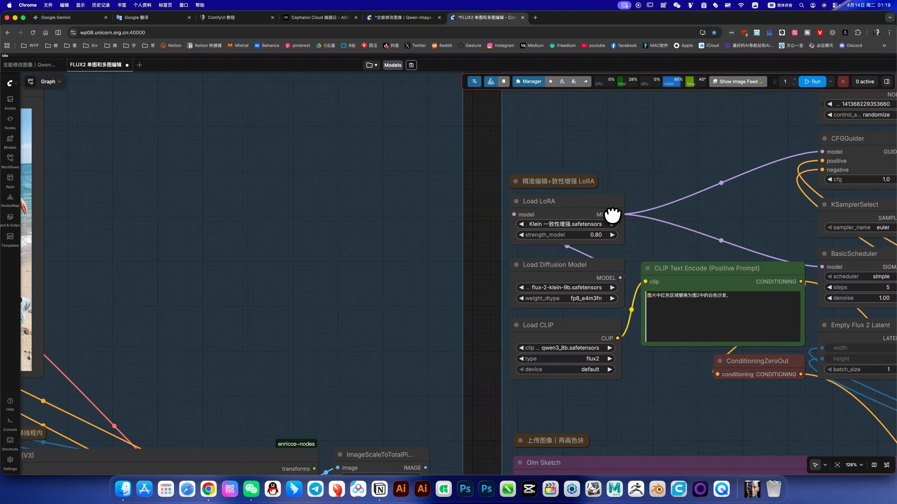
scroll(646, 273, right, 3)
scroll(681, 330, down, 4)
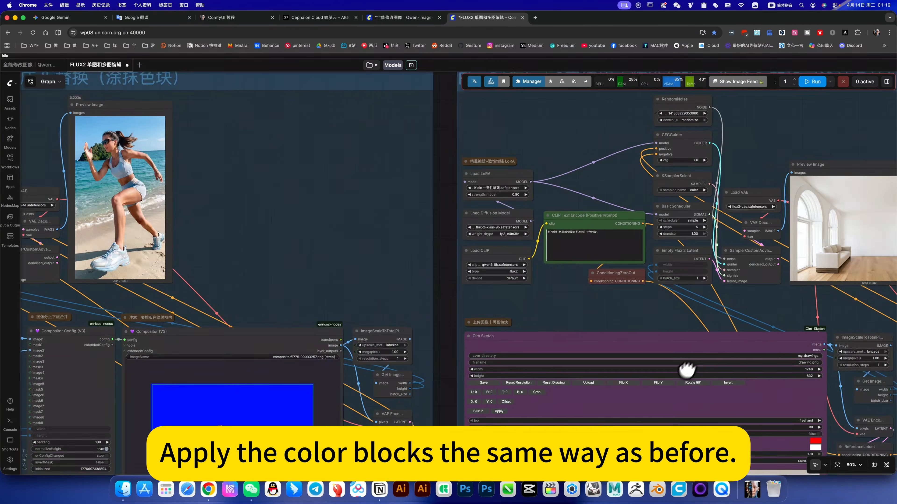
scroll(687, 370, down, 5)
scroll(783, 411, right, 3)
scroll(791, 244, down, 5)
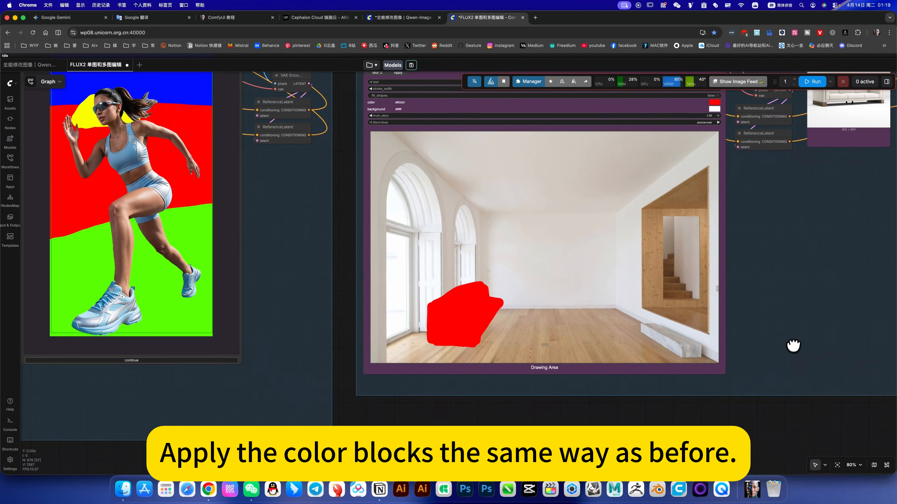
Examine the stroke width and colour settings of the two-image group's Olm Sketch node alongside its painted room image
scroll(747, 256, up, 4)
scroll(721, 216, right, 1)
scroll(685, 226, up, 4)
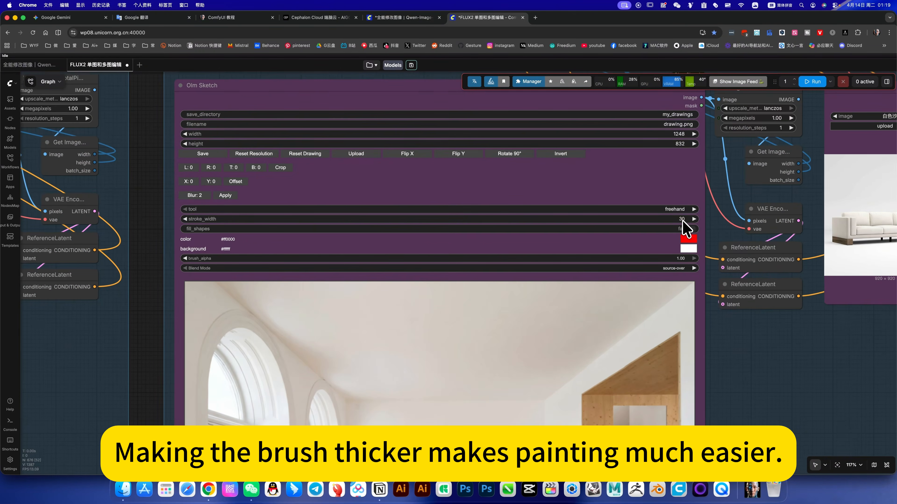
scroll(756, 346, down, 4)
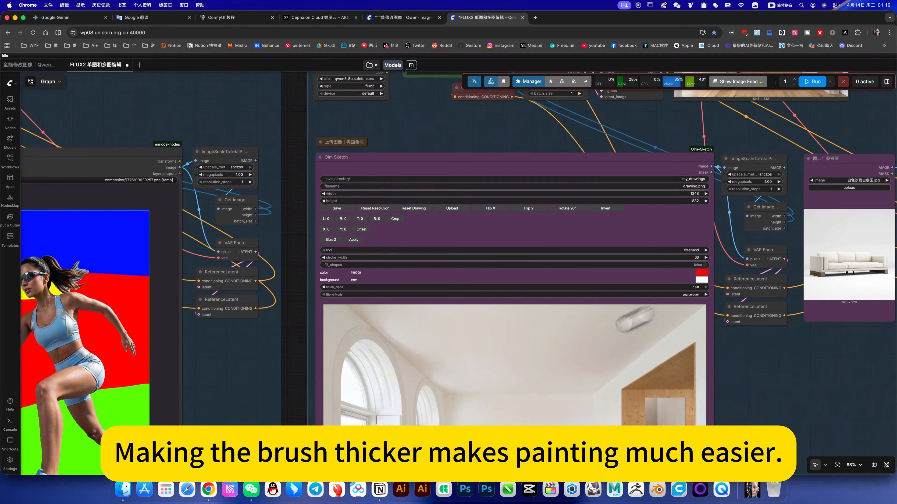
scroll(688, 354, left, 1)
scroll(671, 371, down, 3)
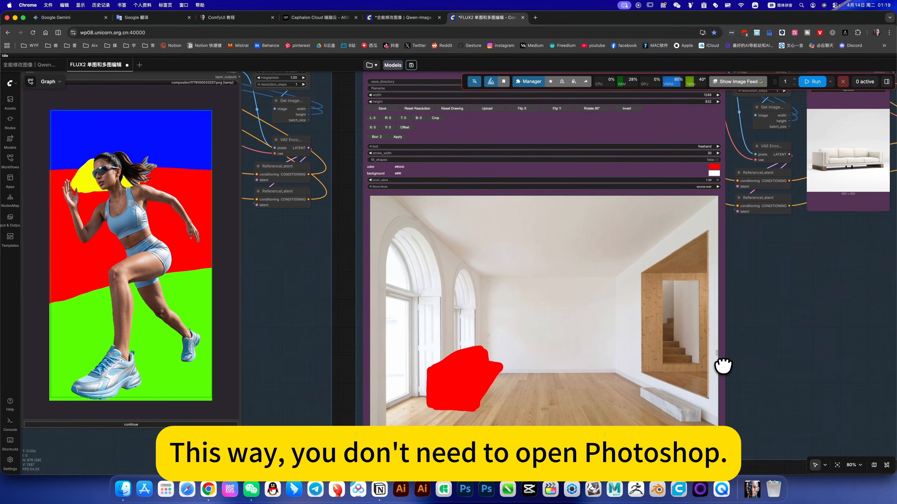
scroll(721, 366, down, 4)
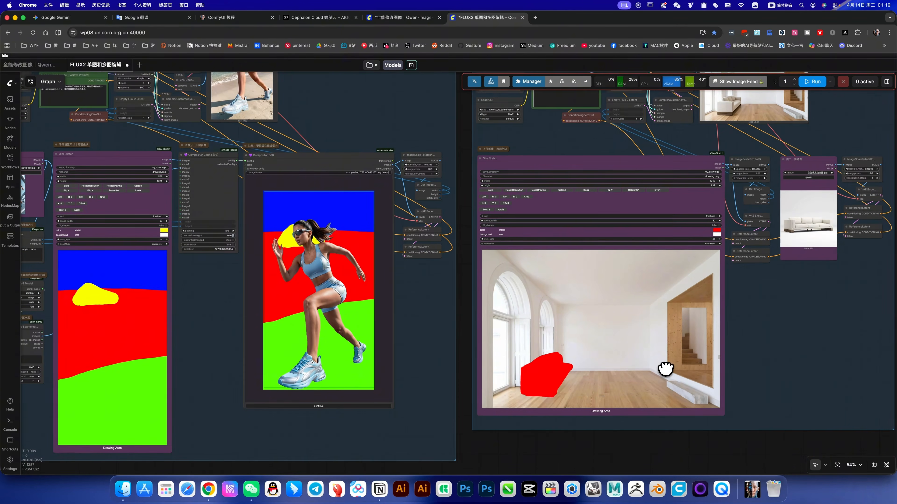
Survey the two-image group's coloured operating nodes, including the Olm Sketch, positive prompt and sofa reference image nodes
drag(665, 370, 884, 357)
drag(486, 421, 513, 429)
drag(749, 166, 511, 218)
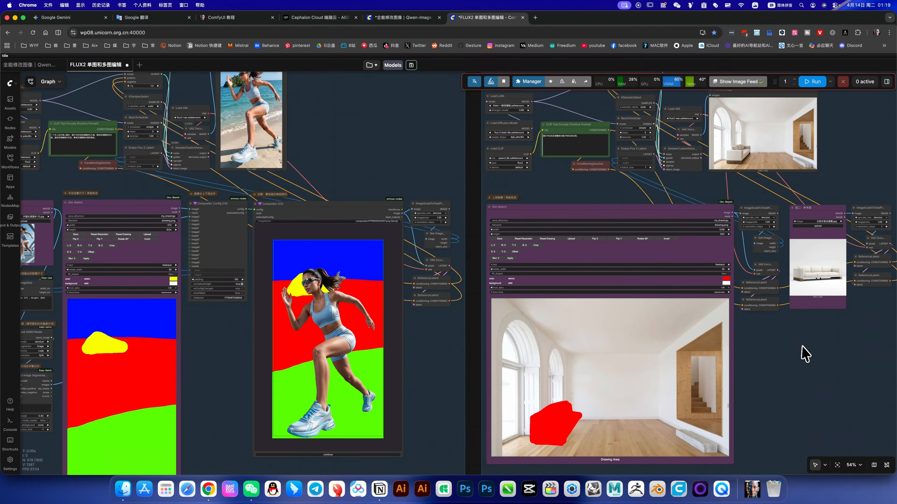
drag(572, 101, 512, 144)
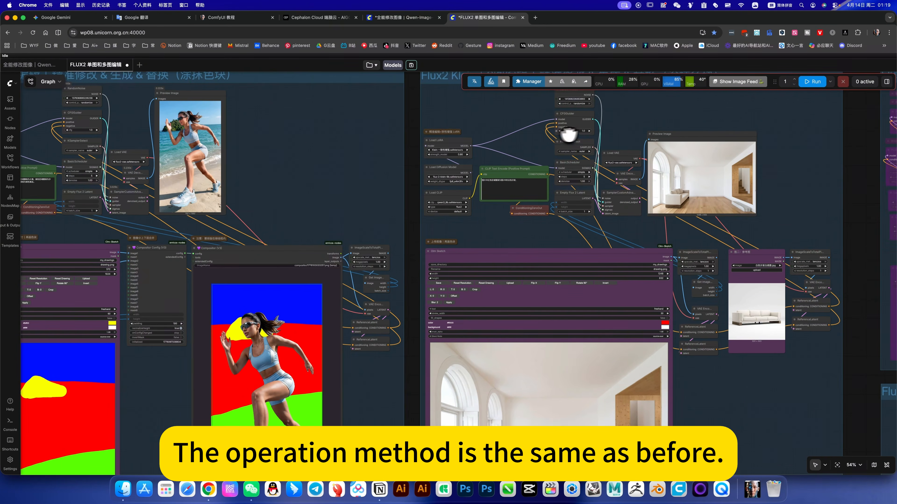
drag(649, 284, 713, 278)
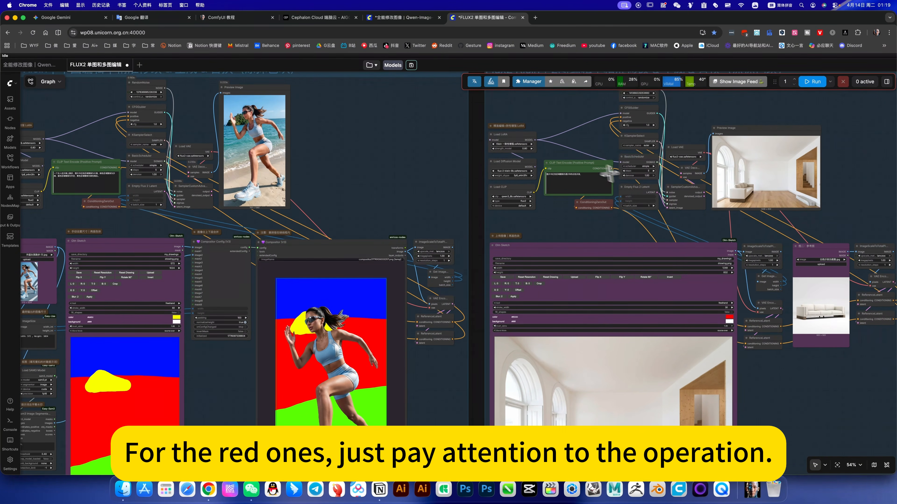
click(724, 245)
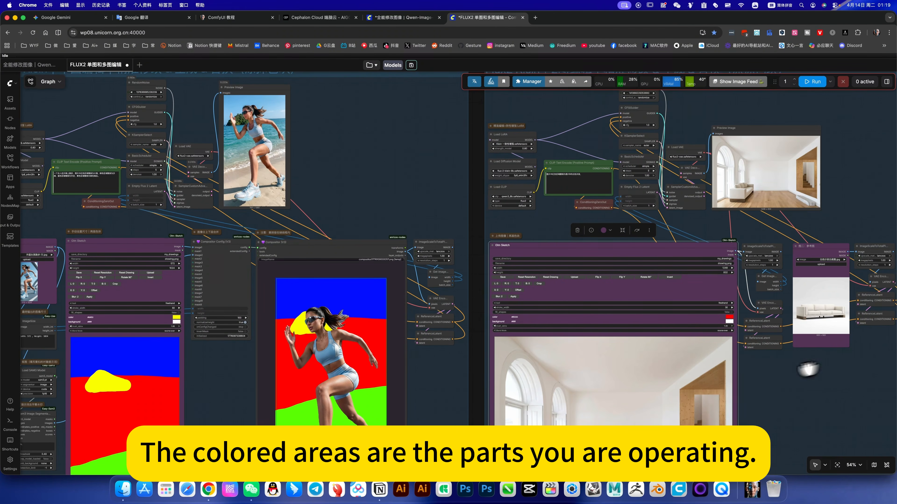
scroll(554, 160, right, 5)
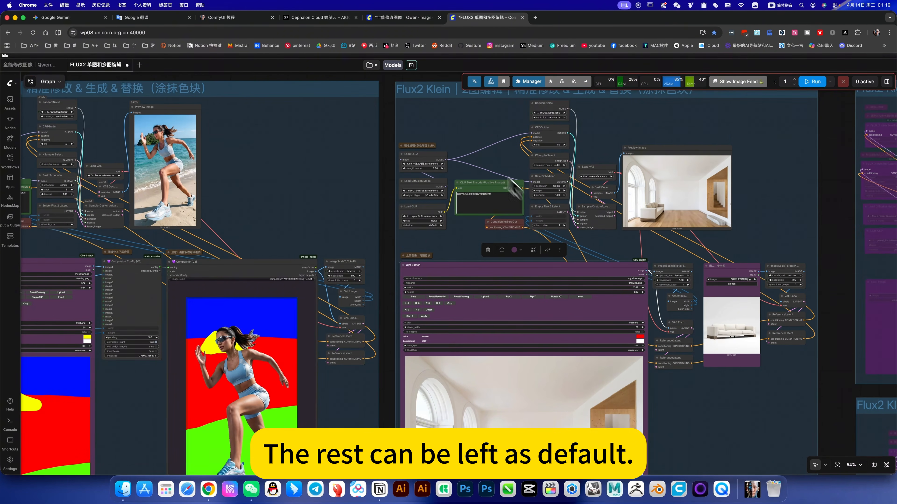
Look over the single-image group's drawing area and the Compositor node with the running woman
scroll(532, 170, left, 15)
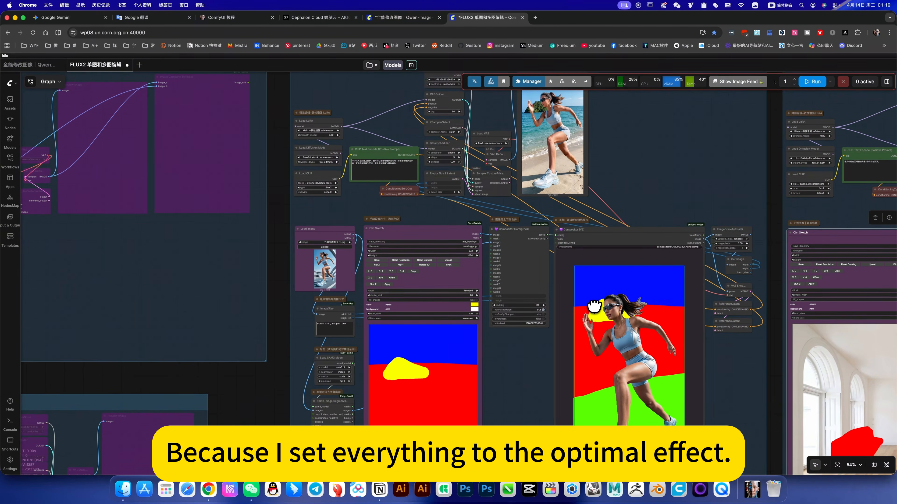
drag(595, 306, 673, 256)
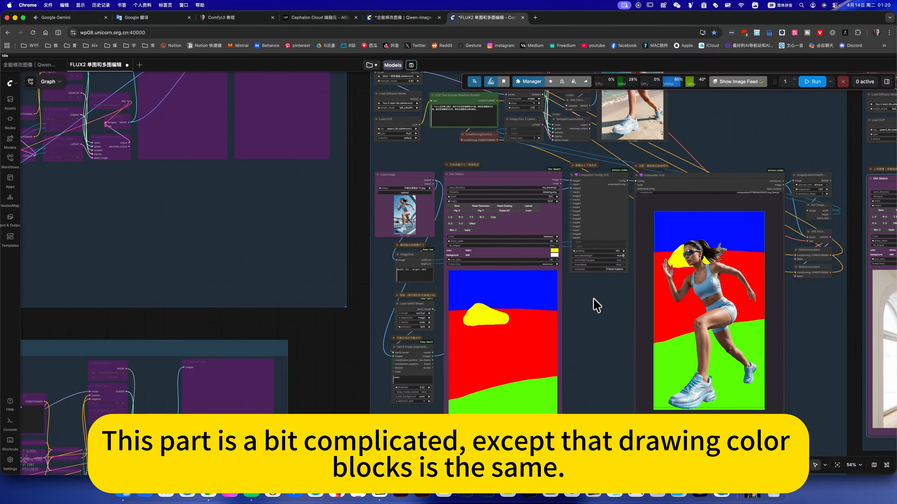
scroll(637, 265, left, 5)
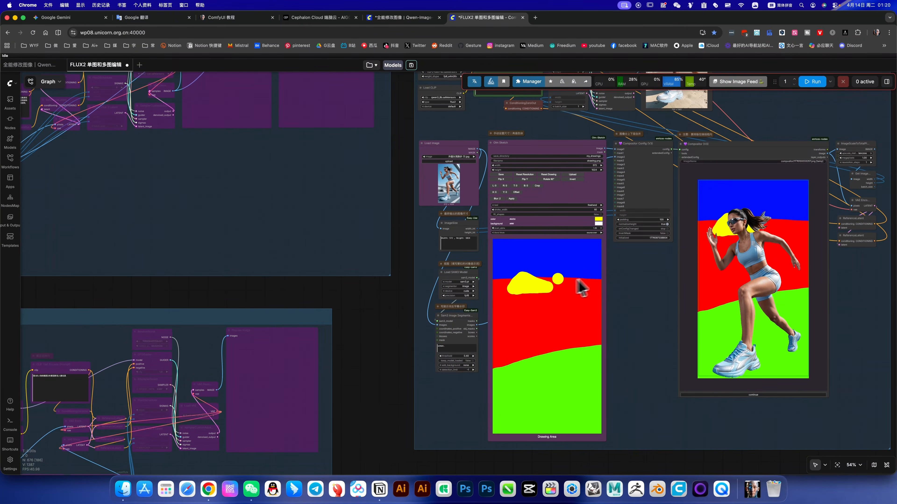
scroll(614, 310, up, 1)
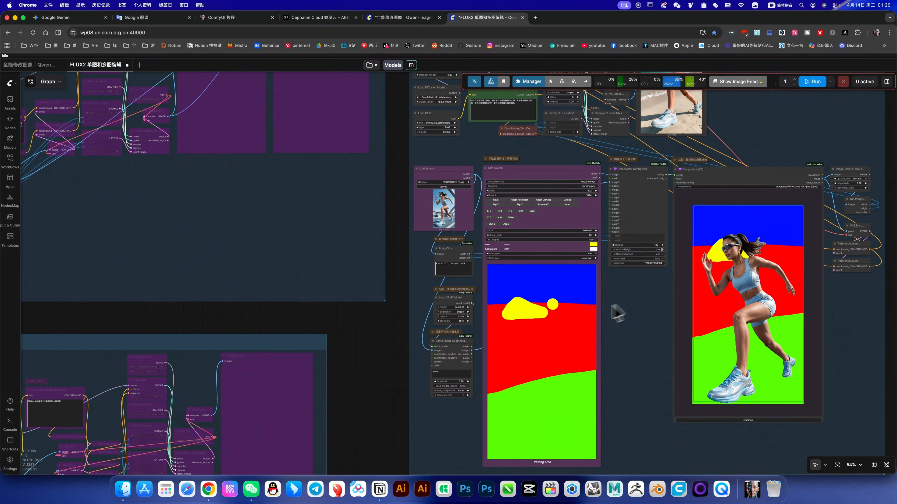
Bypass all nodes in the Flux2 Klein two-image editing group
scroll(628, 330, right, 8)
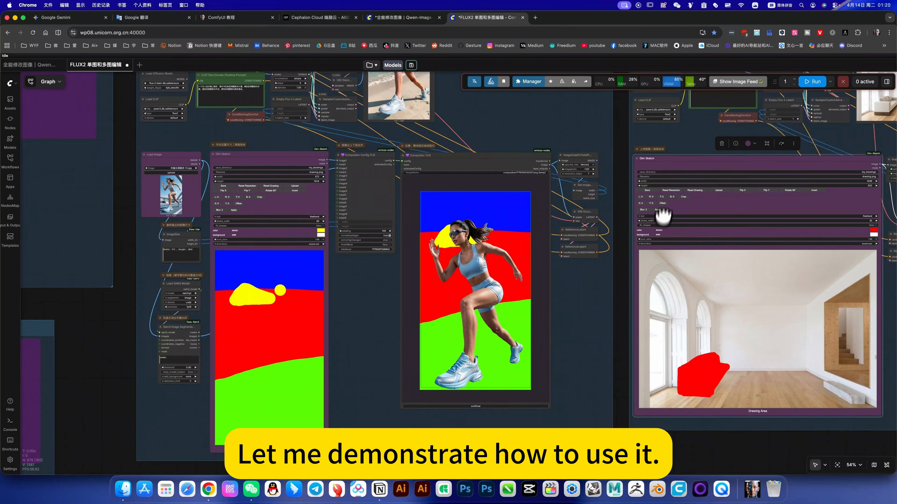
scroll(660, 217, down, 3)
right_click(666, 297)
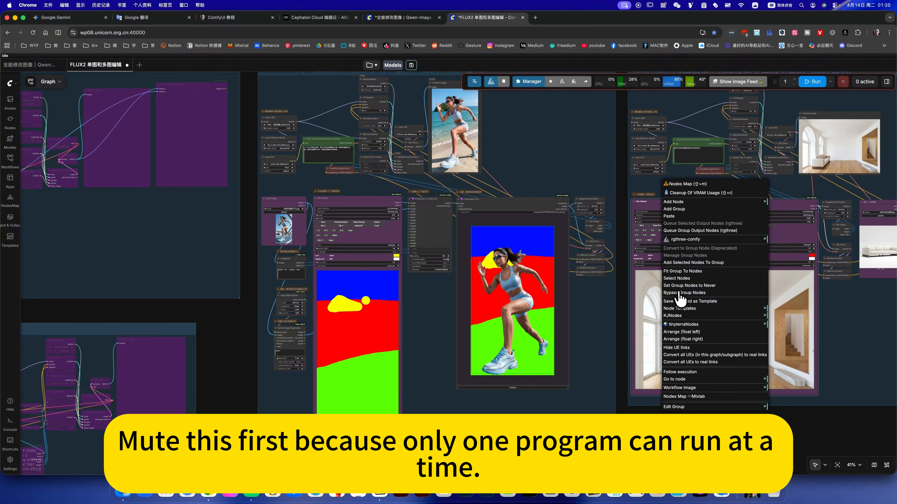
click(684, 293)
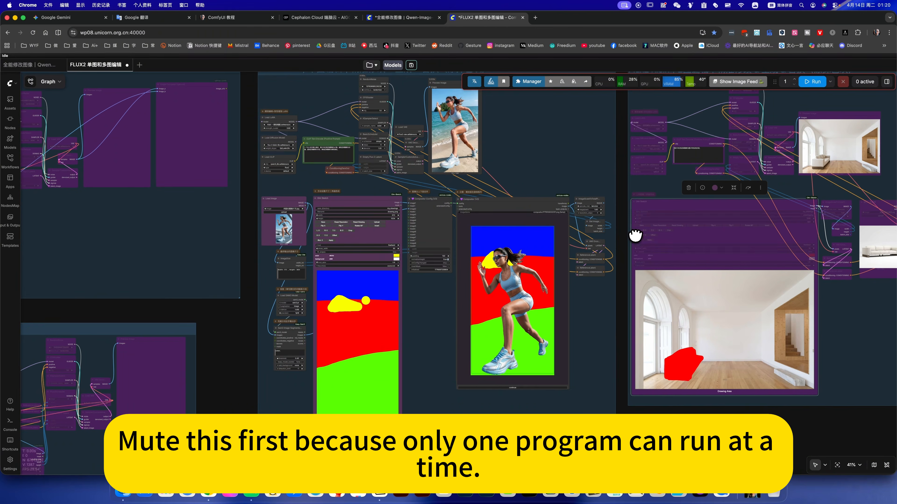
Examine how the single-image group layers its colour blocks and cut-out woman through the Olm Sketch, Compositor Config and Compositor nodes
scroll(633, 237, up, 3)
scroll(633, 236, left, 2)
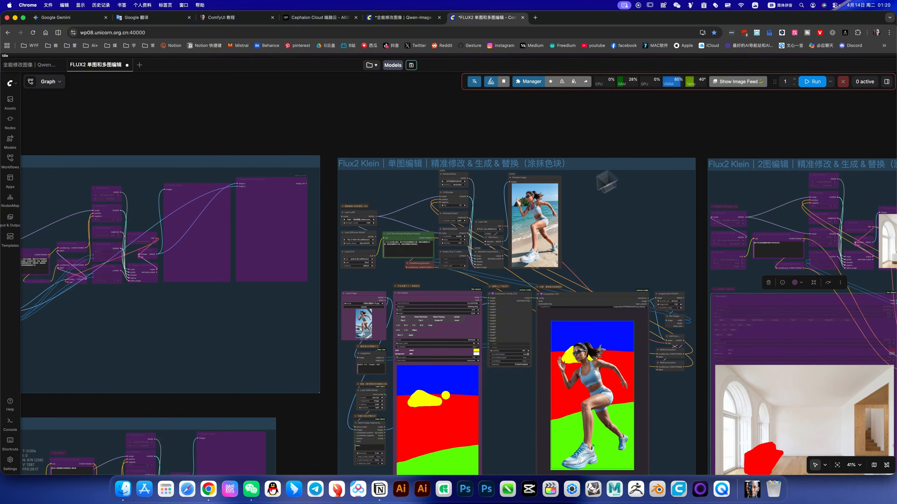
scroll(467, 225, down, 3)
scroll(495, 260, up, 2)
scroll(471, 254, up, 1)
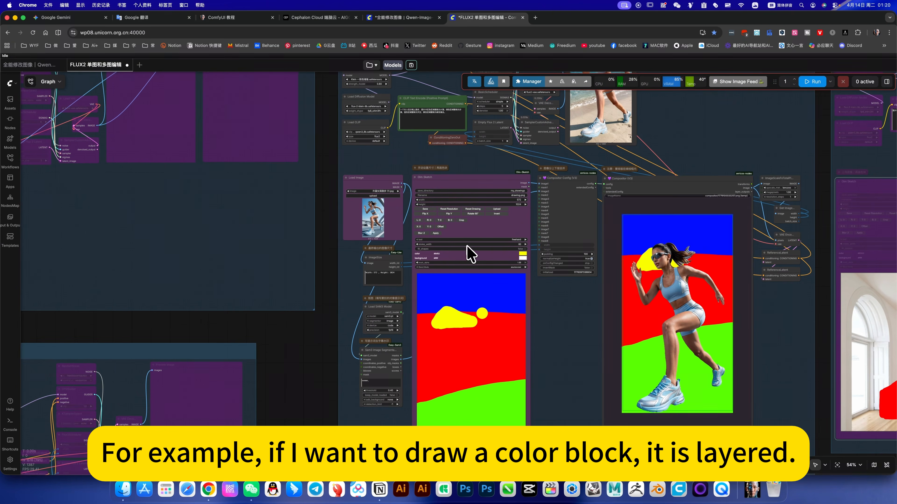
scroll(393, 277, up, 3)
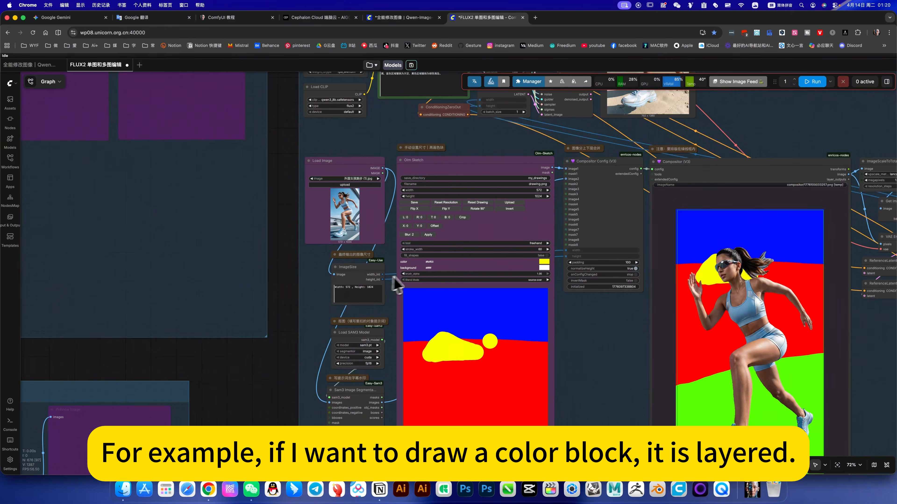
scroll(423, 277, up, 3)
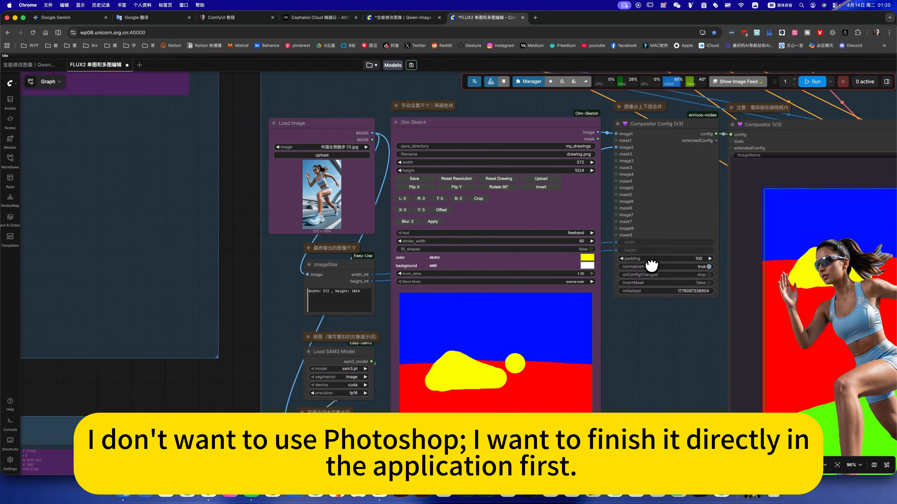
scroll(505, 314, down, 3)
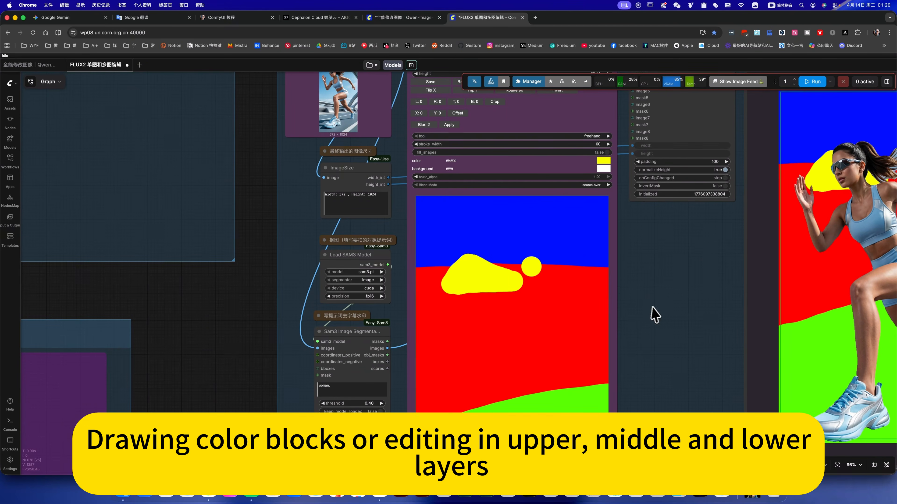
drag(676, 306, 469, 346)
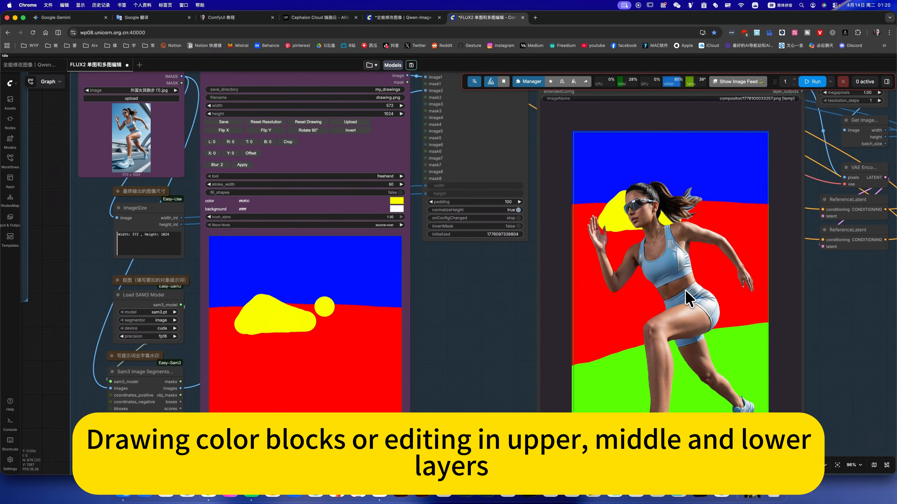
scroll(495, 334, down, 3)
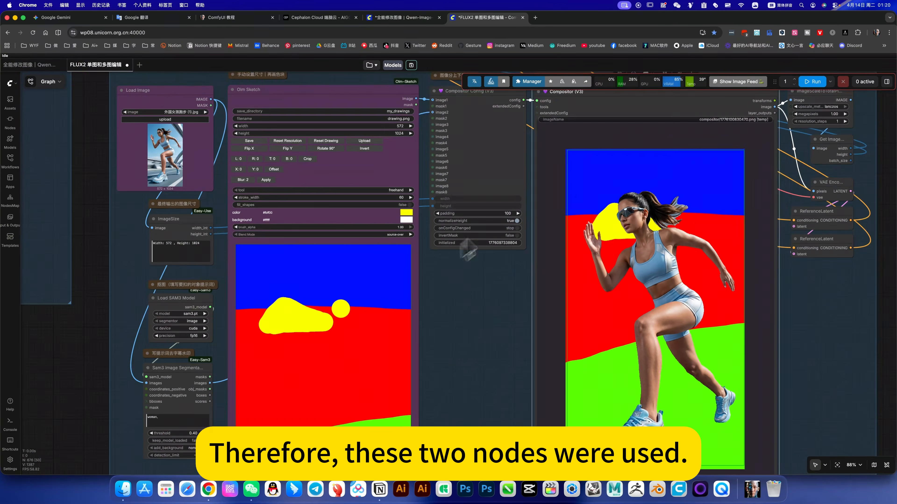
Inspect the single-image group's Load Image node and the SAM3 cutout nodes below it, down to the segmentation prompt
scroll(450, 192, left, 5)
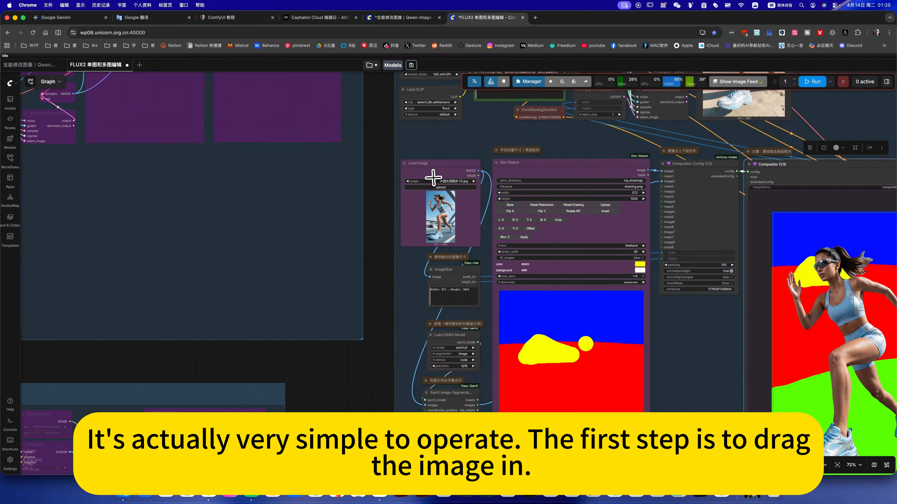
scroll(467, 162, up, 3)
scroll(468, 159, up, 1)
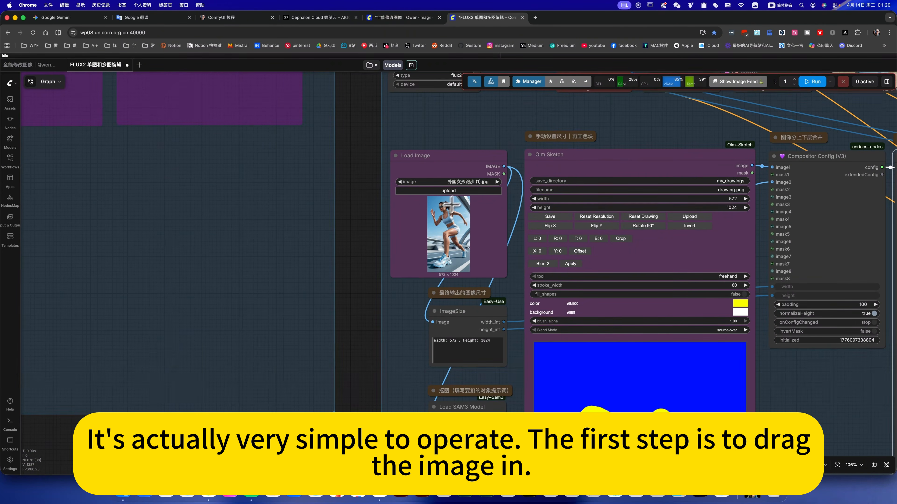
click(451, 205)
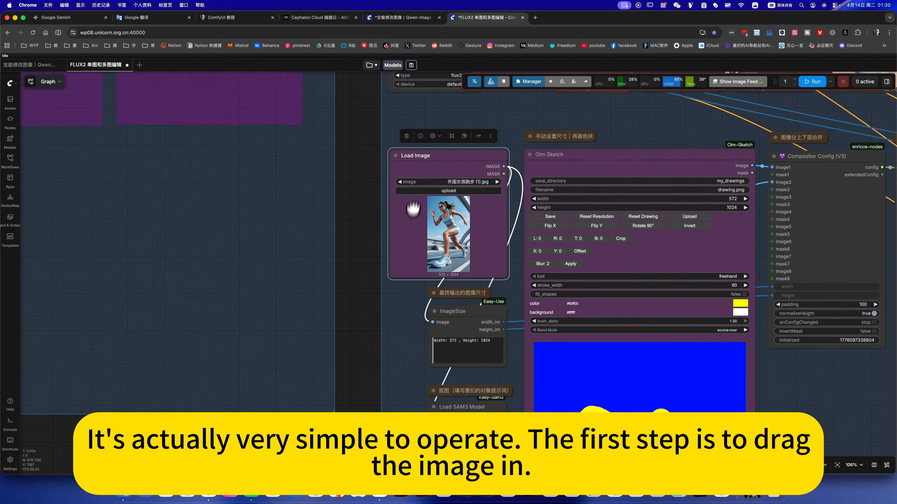
scroll(417, 221, down, 5)
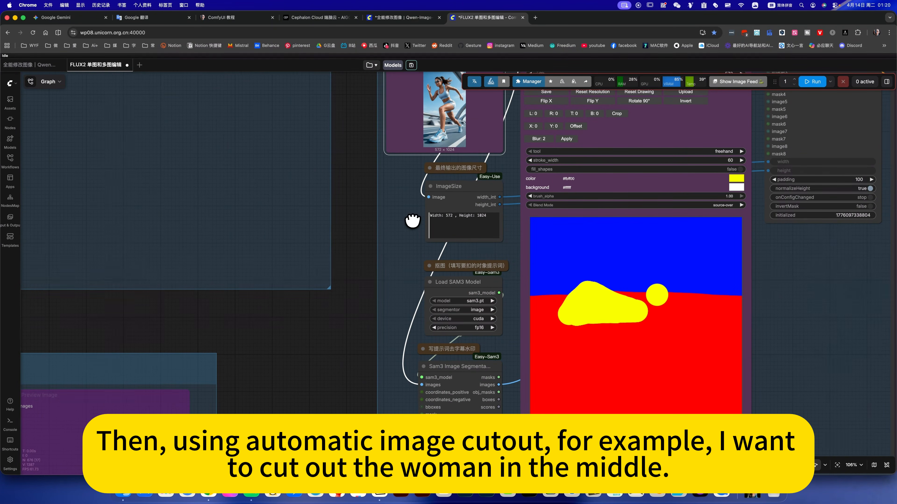
scroll(446, 337, down, 3)
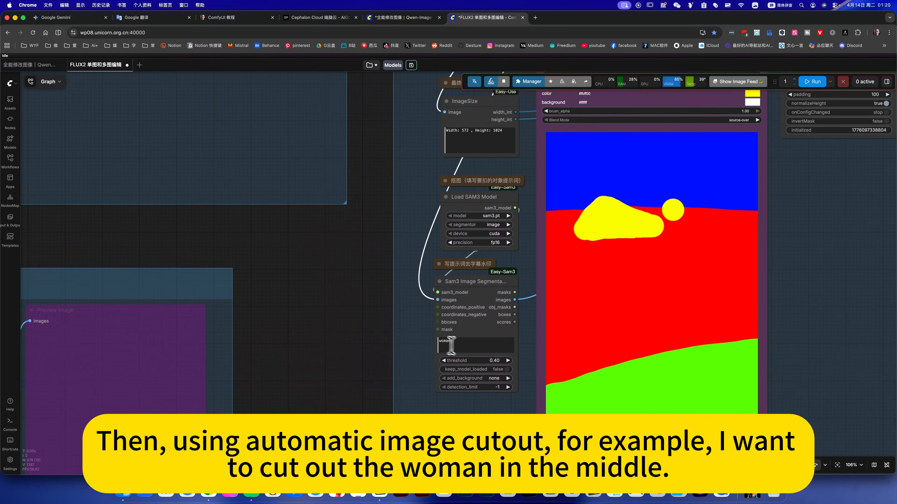
Examine the prompt text in the Sam3 Image Segmentation node that decides which object is cut out
scroll(452, 344, up, 5)
click(471, 346)
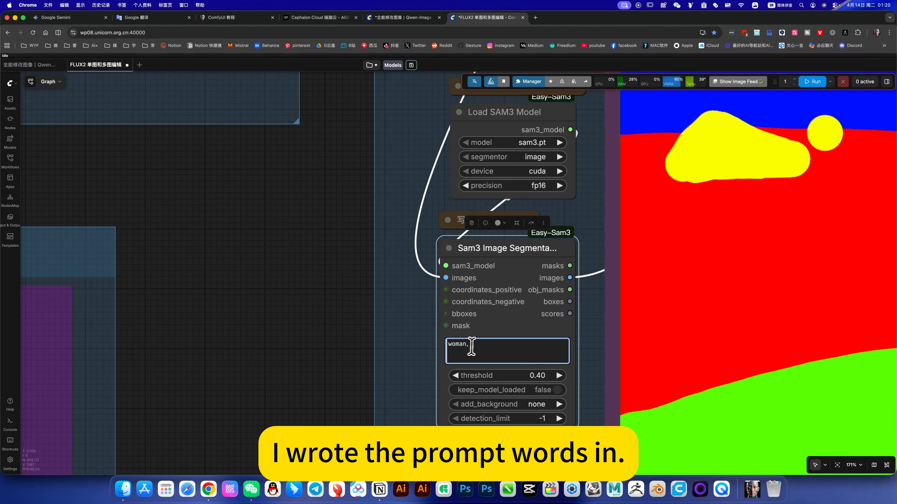
triple_click(473, 345)
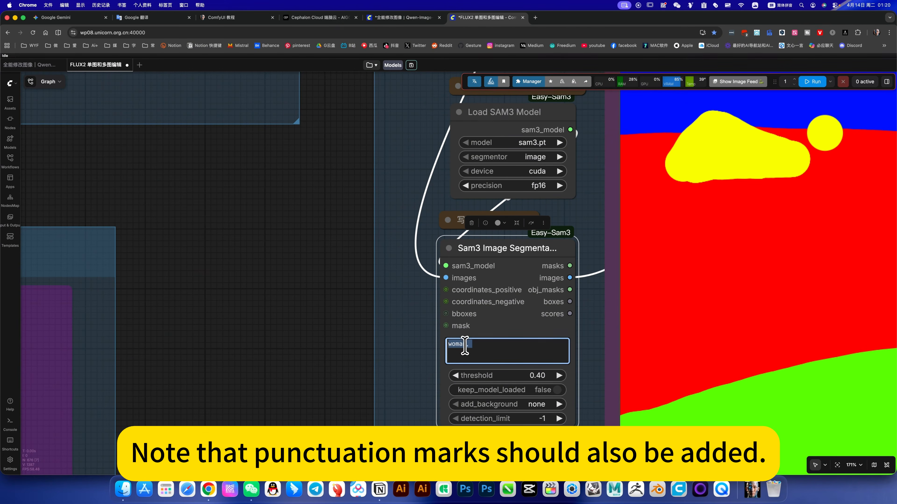
click(465, 345)
scroll(395, 325, down, 5)
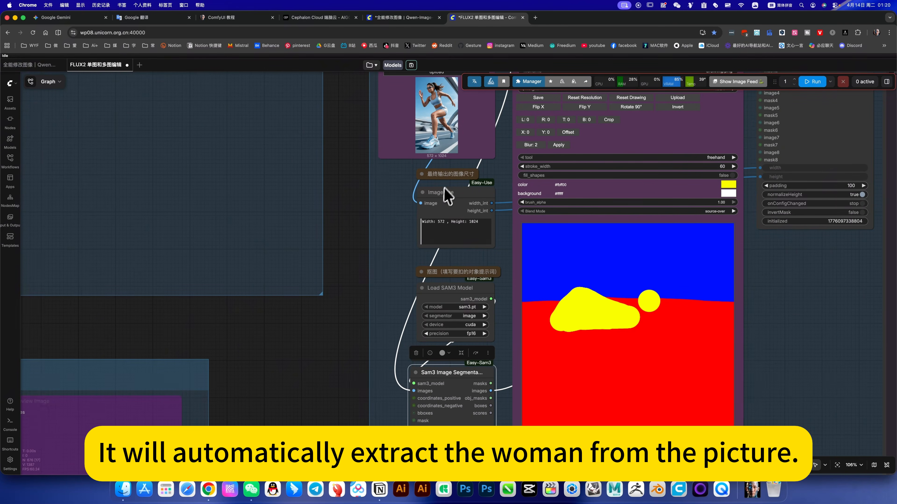
scroll(444, 188, up, 5)
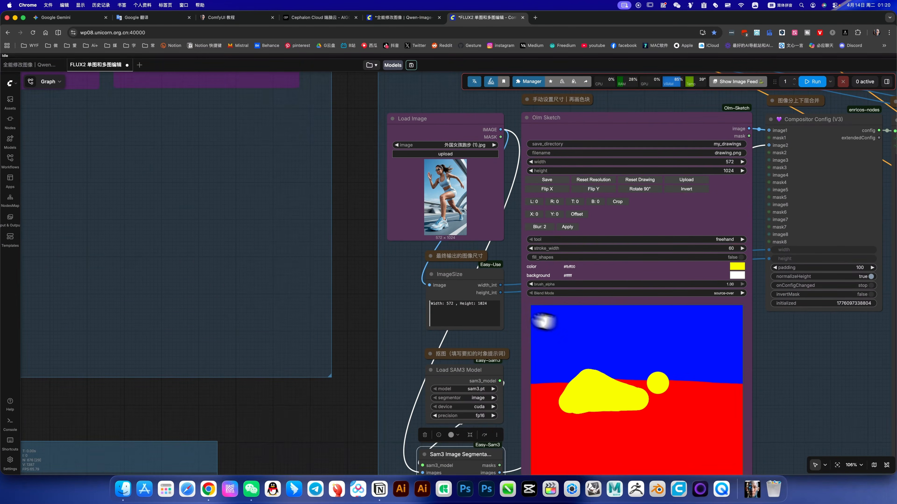
Move the cut-out running woman slightly left within the Compositor canvas
scroll(664, 334, right, 7)
scroll(664, 334, right, 3)
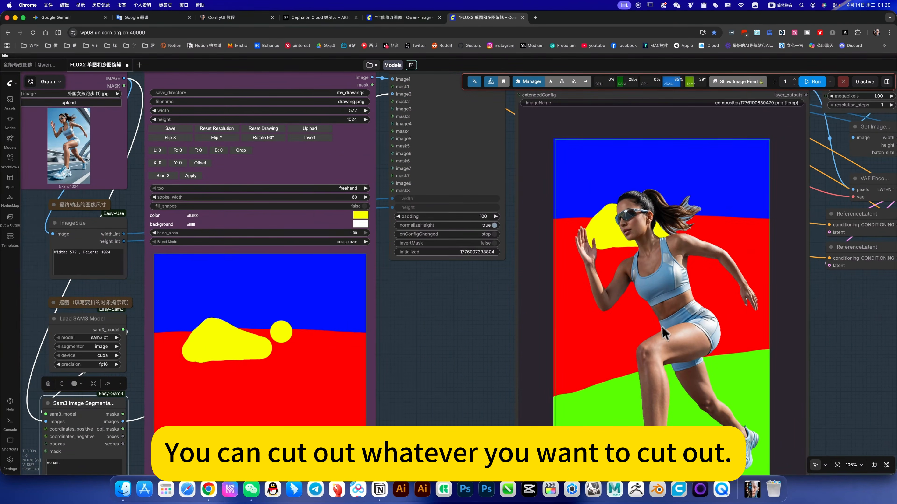
drag(664, 332, 646, 332)
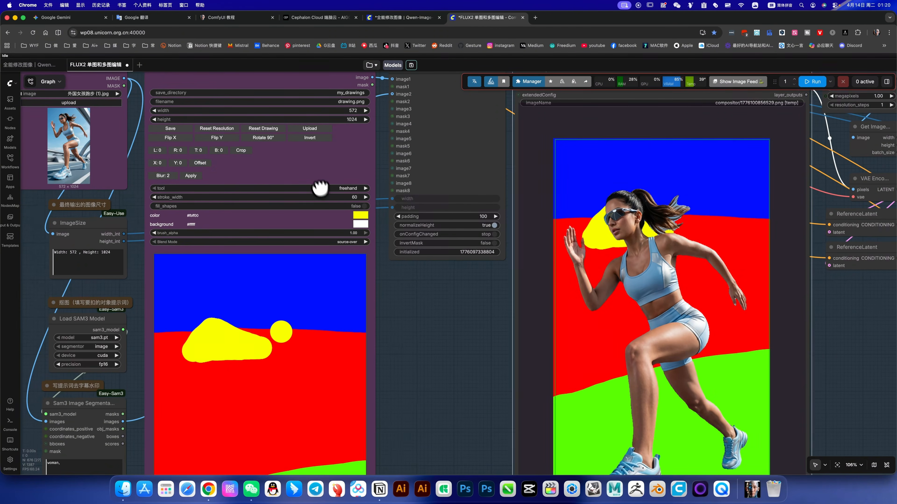
Examine how the Compositor Config node takes the sketch and the cutout as image1 and image2 for layering
scroll(317, 182, left, 10)
scroll(318, 182, up, 5)
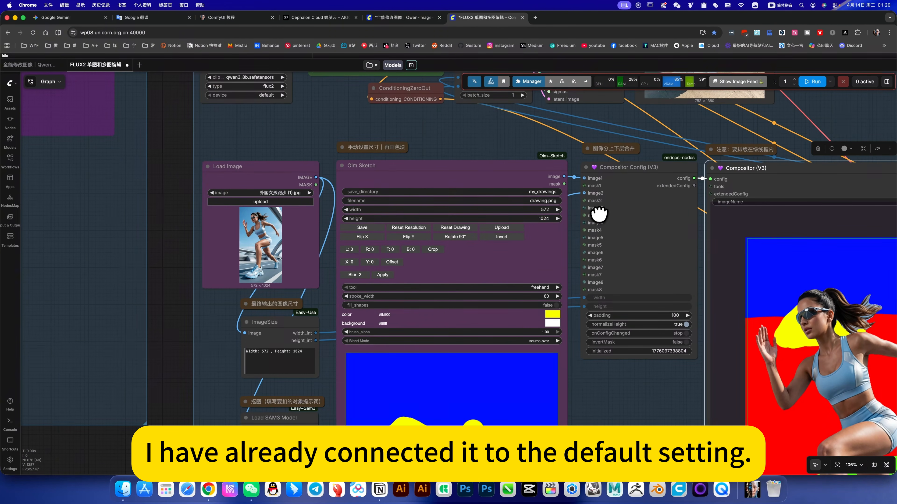
scroll(599, 216, up, 5)
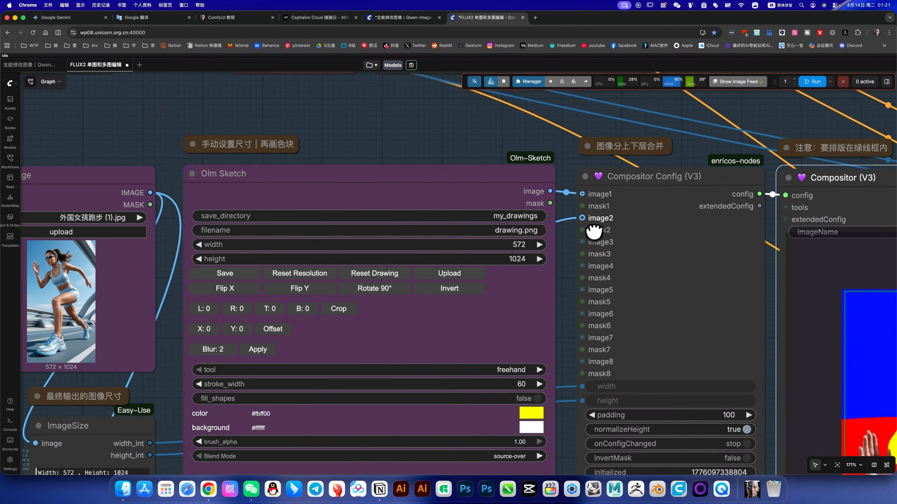
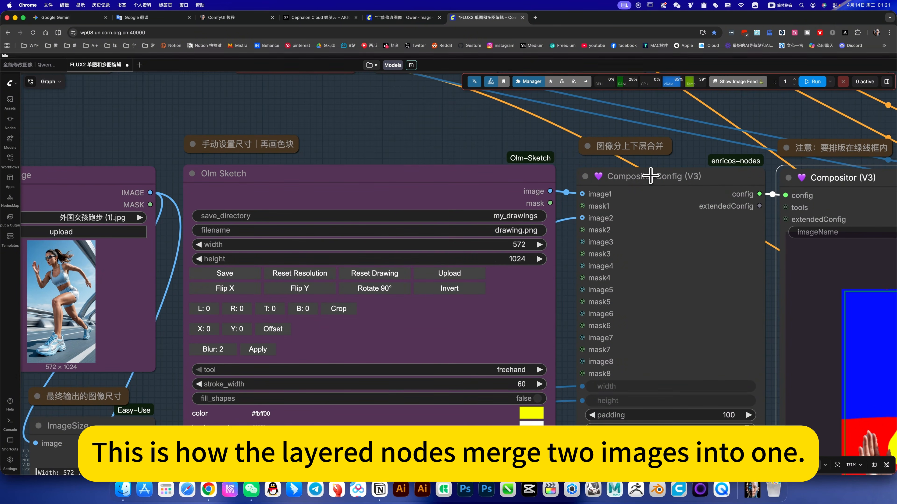
click(592, 175)
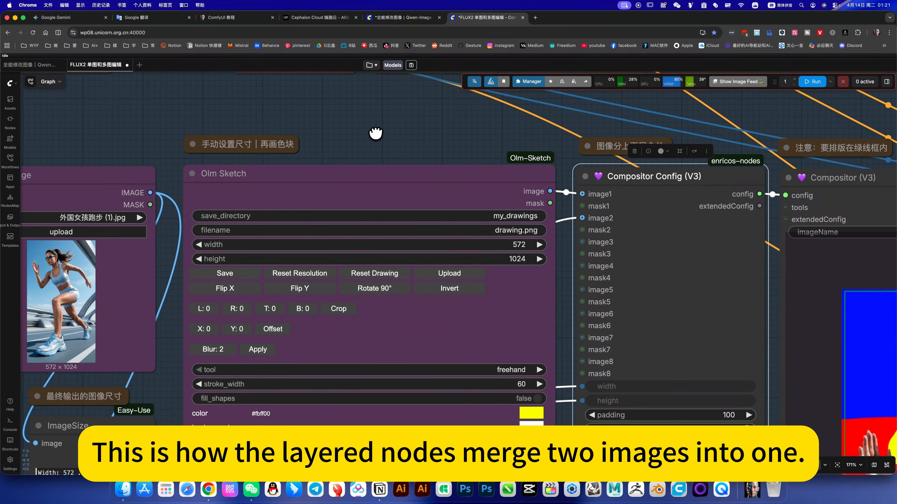
drag(375, 134, 288, 119)
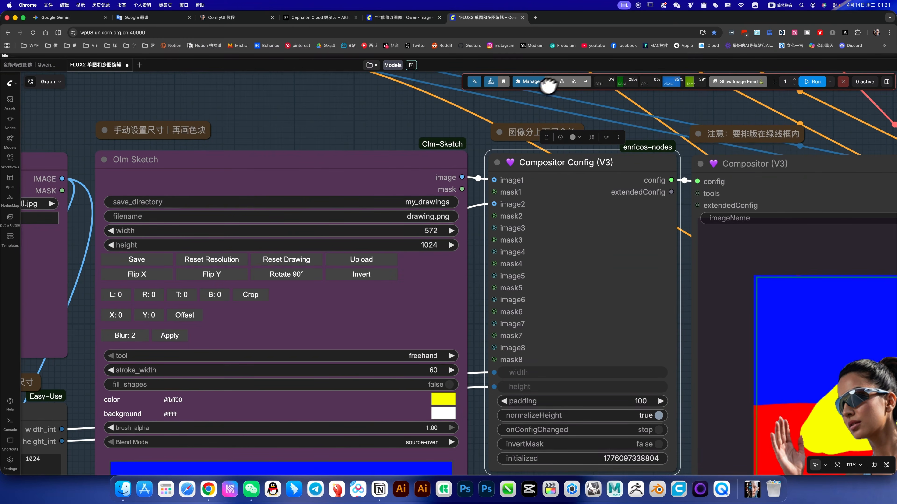
Reset the Olm Sketch drawing to a blank canvas and accept the reset
scroll(371, 124, down, 5)
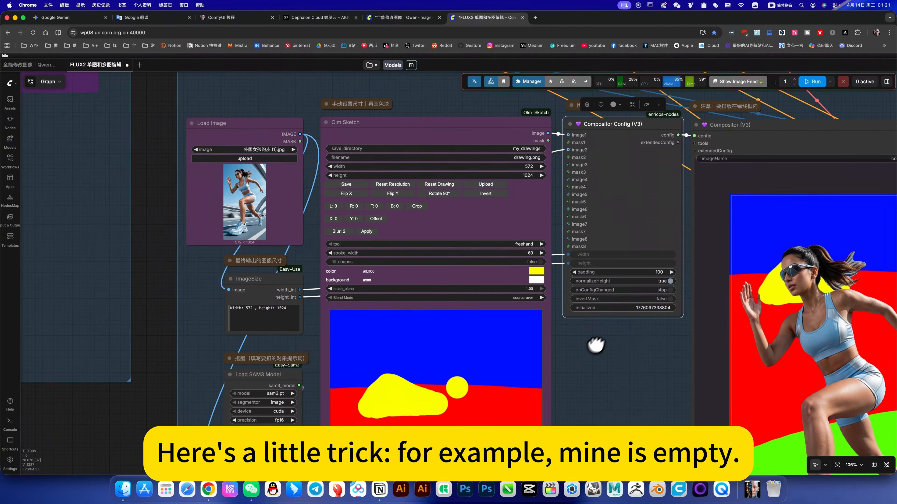
scroll(596, 339, down, 2)
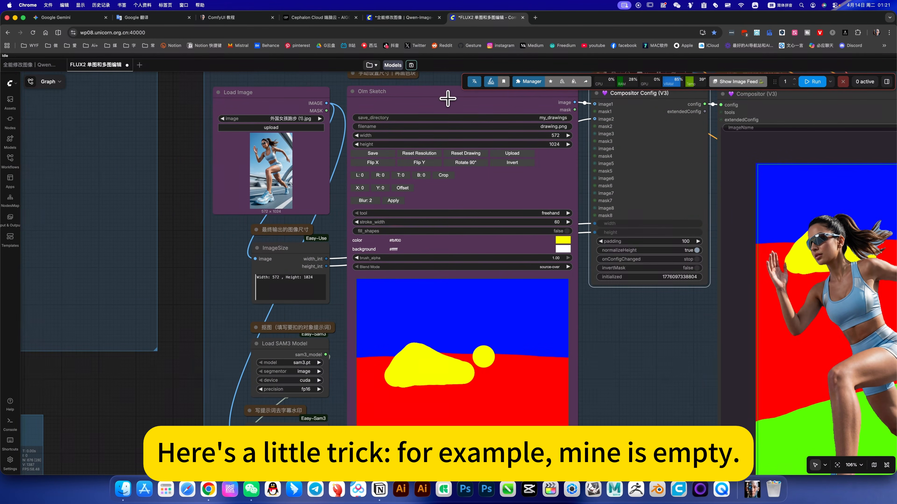
click(515, 180)
click(466, 153)
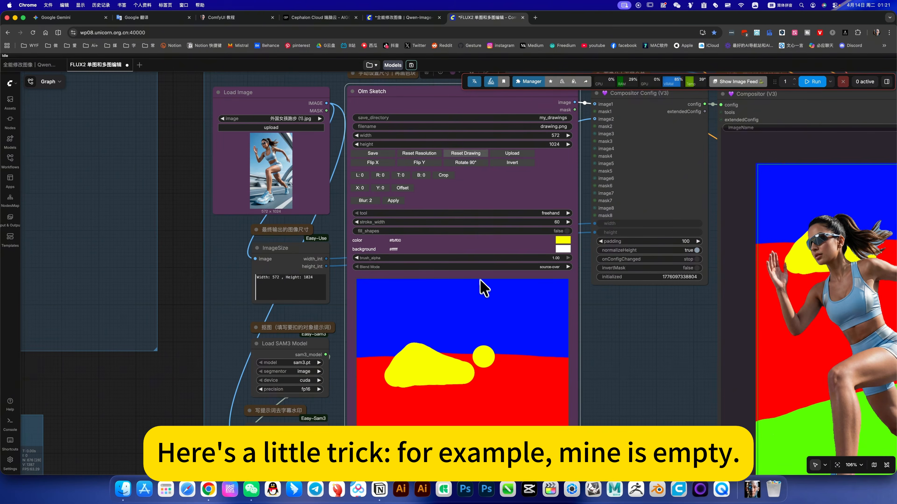
key(Return)
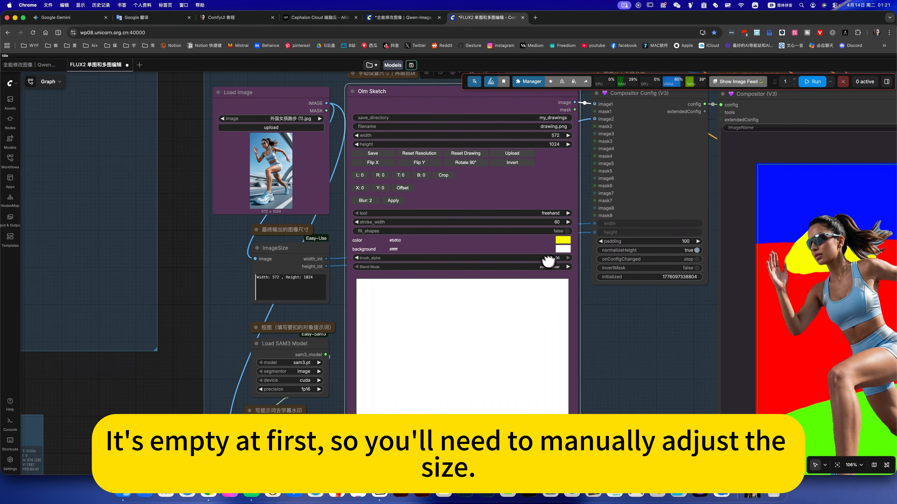
Run the workflow so the ImageSize node reports the loaded image's dimensions
scroll(546, 336, right, 5)
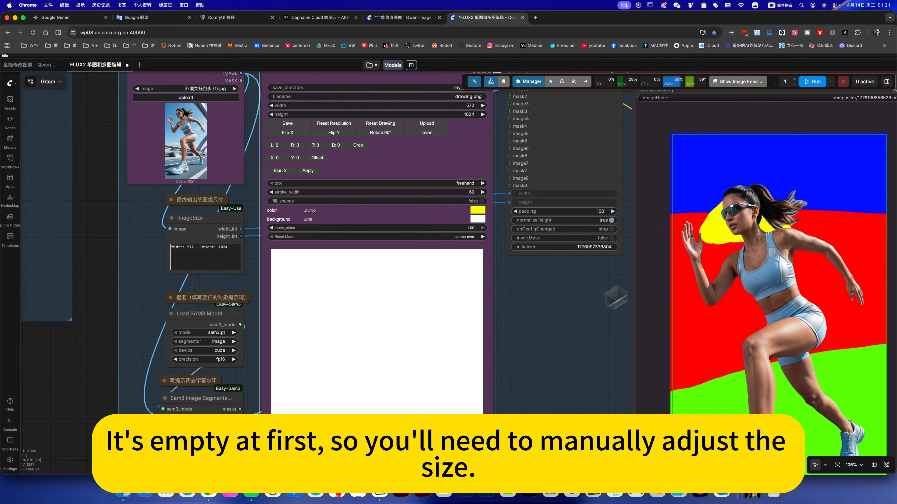
scroll(371, 300, left, 5)
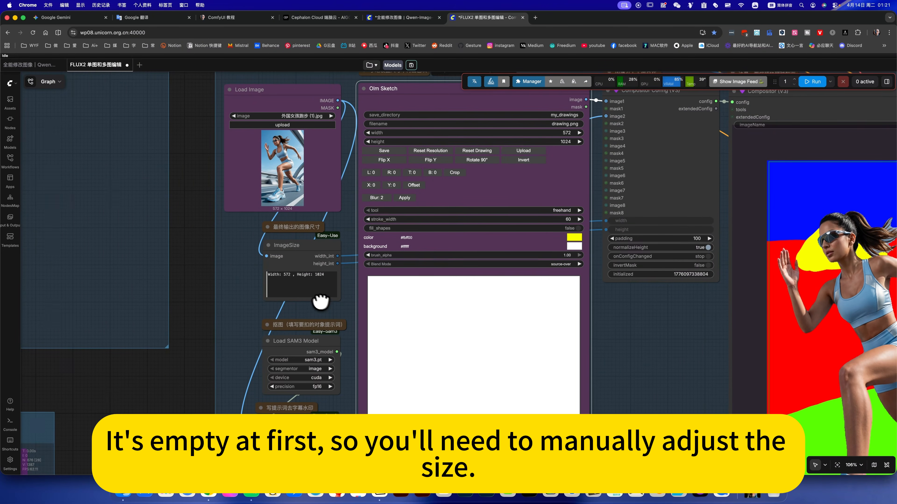
scroll(247, 270, up, 4)
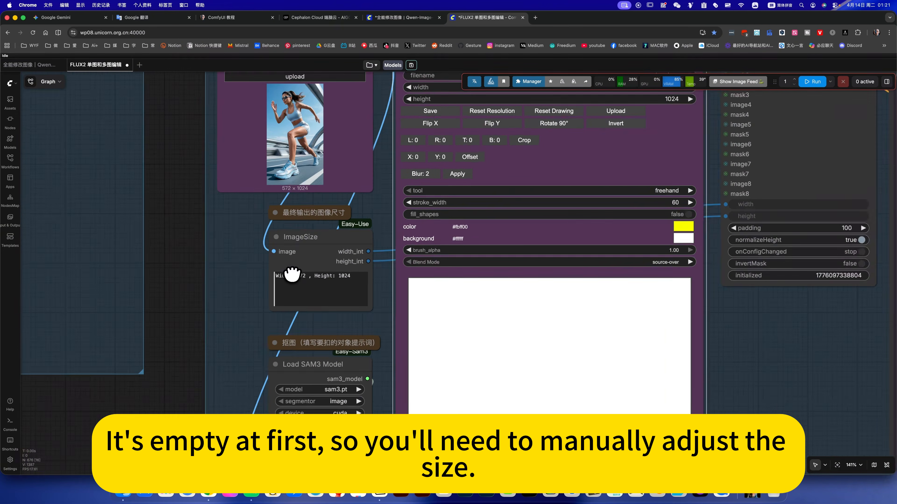
scroll(375, 93, up, 3)
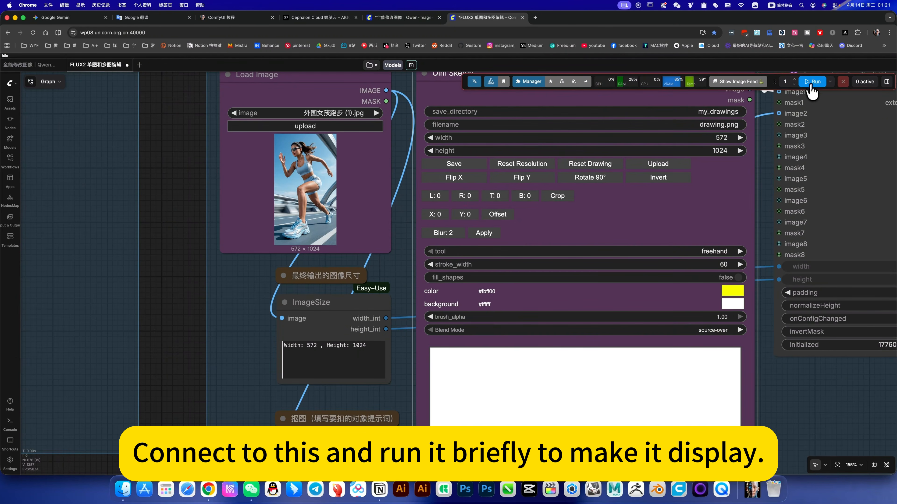
click(812, 85)
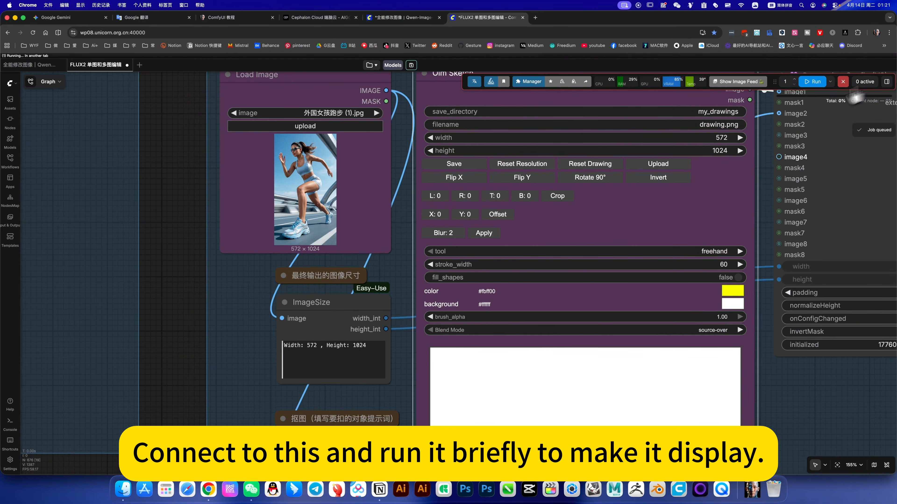
Open the job queue and cancel the running job
click(865, 113)
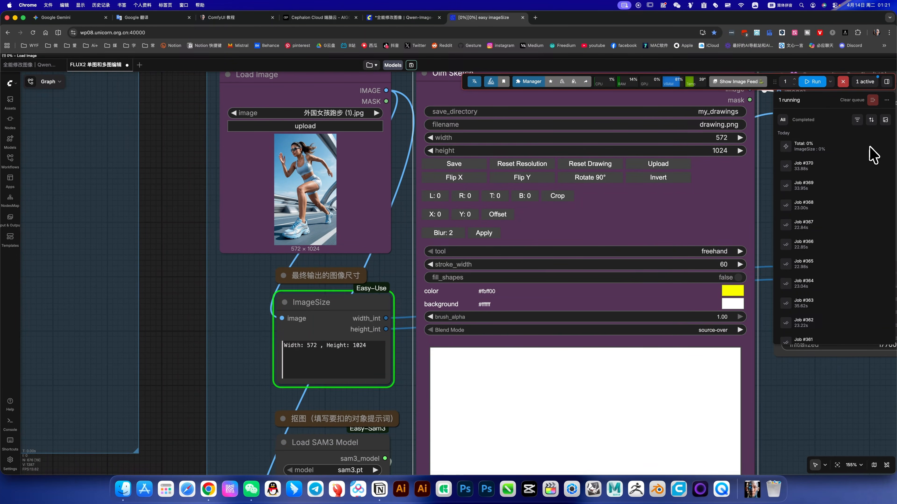
mouse_move(870, 151)
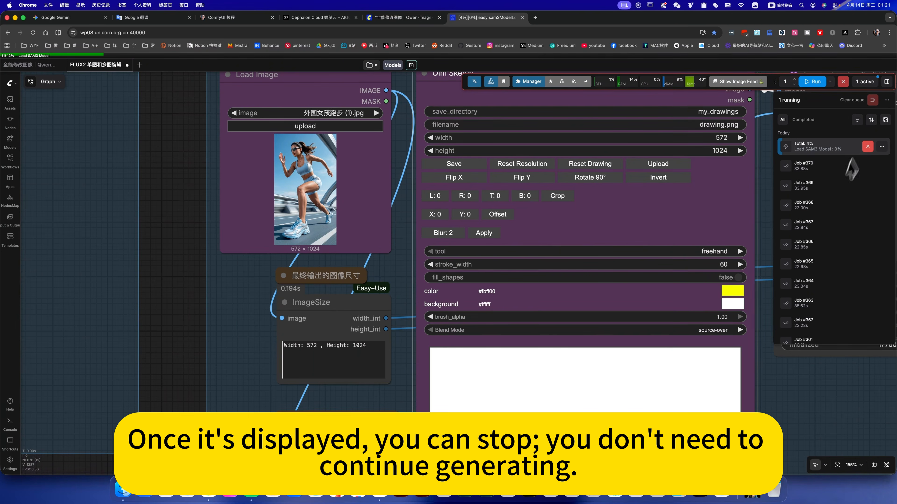
click(868, 147)
mouse_move(865, 147)
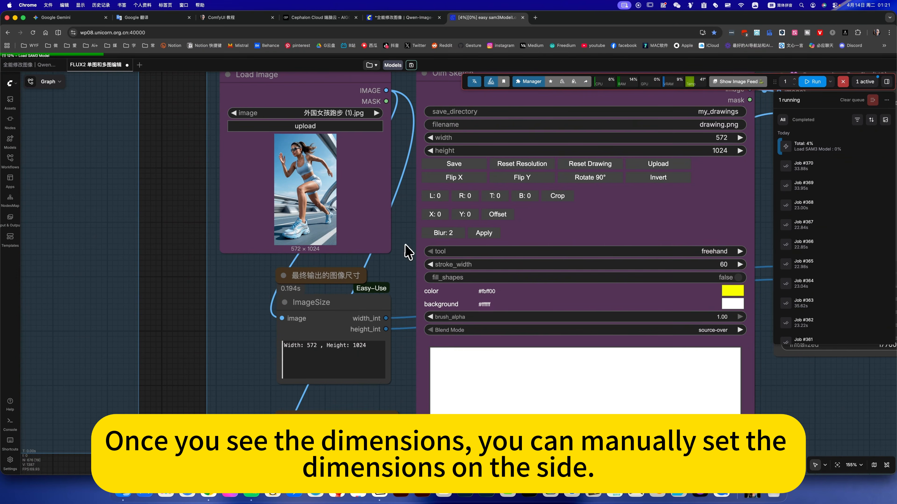
Set the Olm Sketch canvas width to 572 to match the loaded image
scroll(565, 208, right, 5)
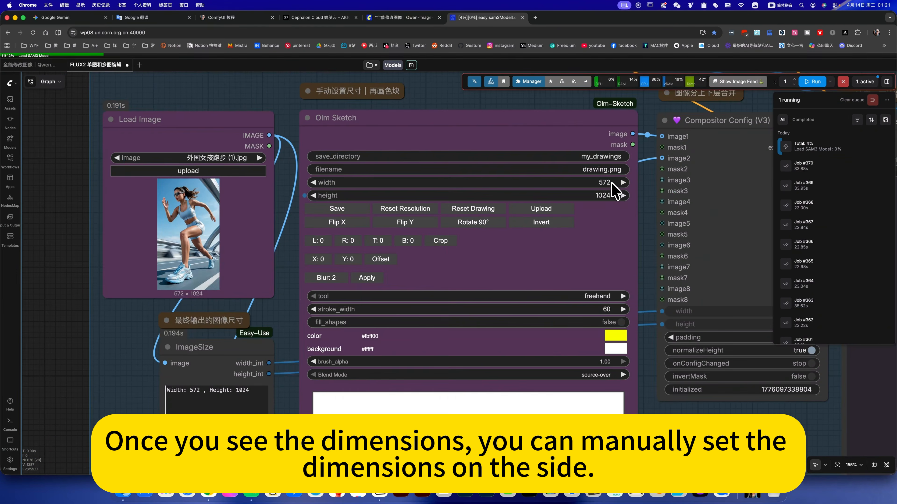
click(619, 182)
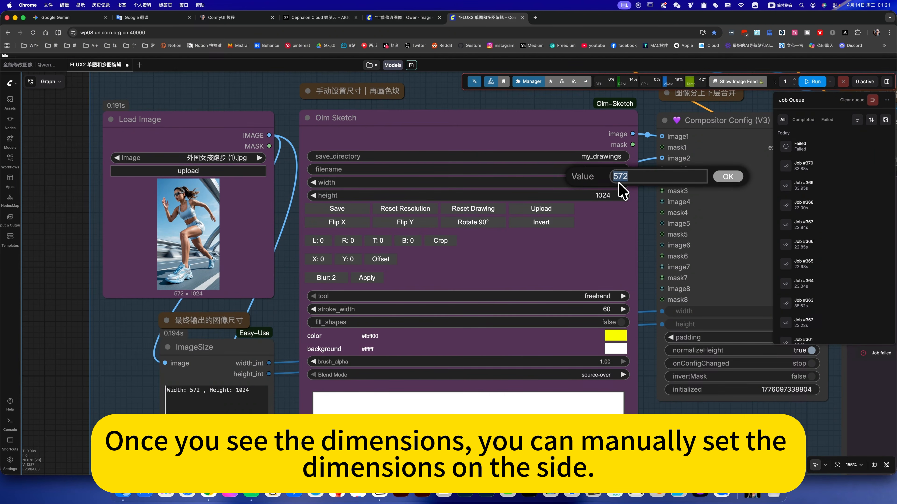
text(572)
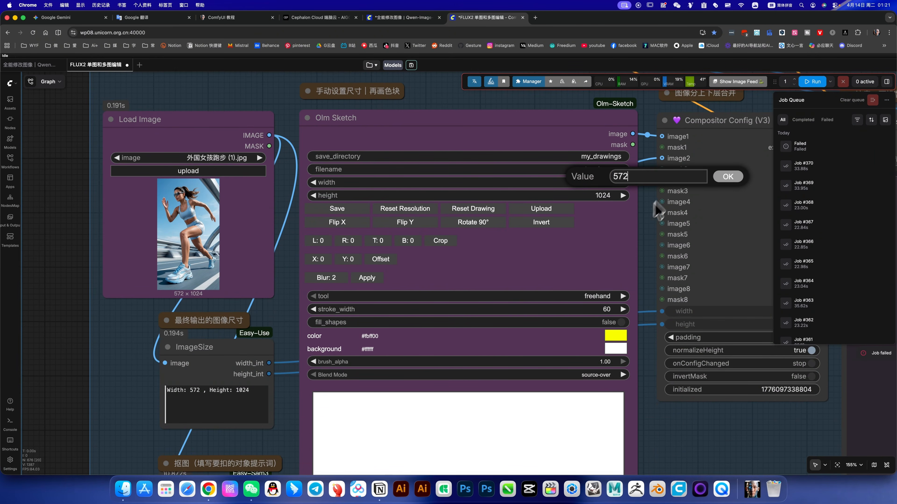
key(Return)
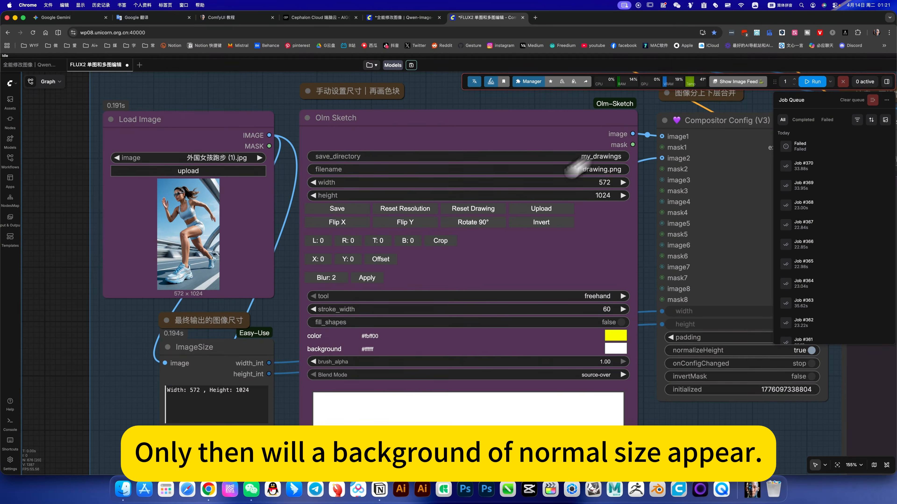
Set the Olm Sketch height to 500 and check the drawing area's shape
scroll(652, 374, down, 5)
scroll(641, 226, down, 5)
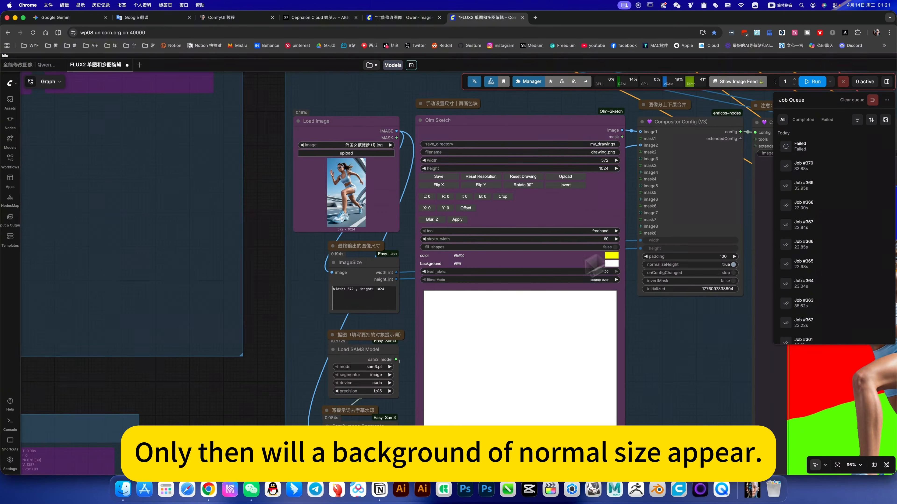
scroll(591, 182, up, 5)
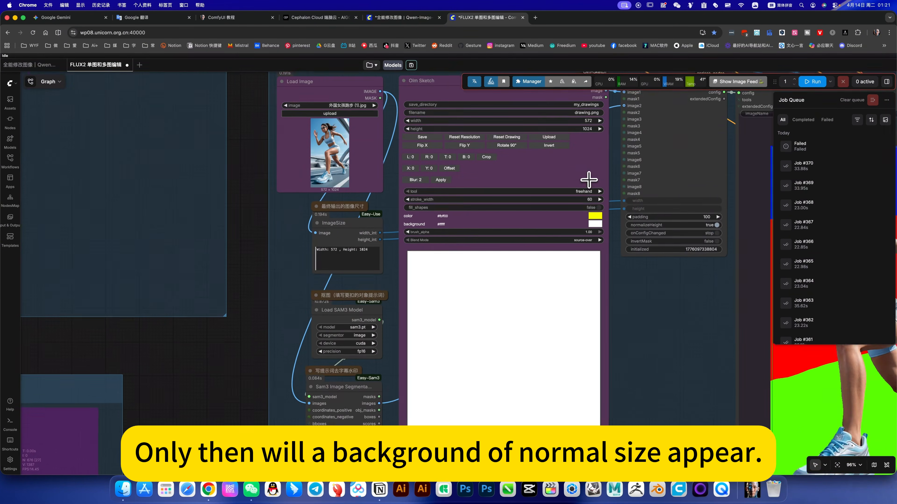
click(594, 181)
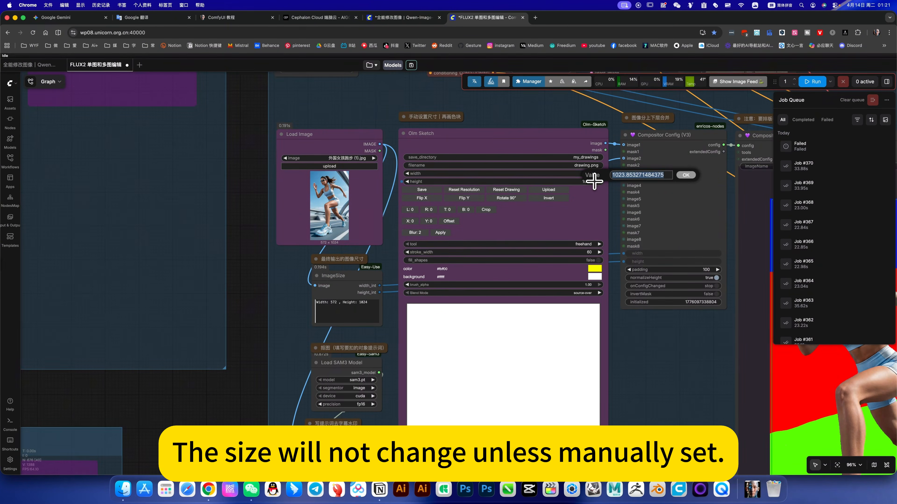
text(5)
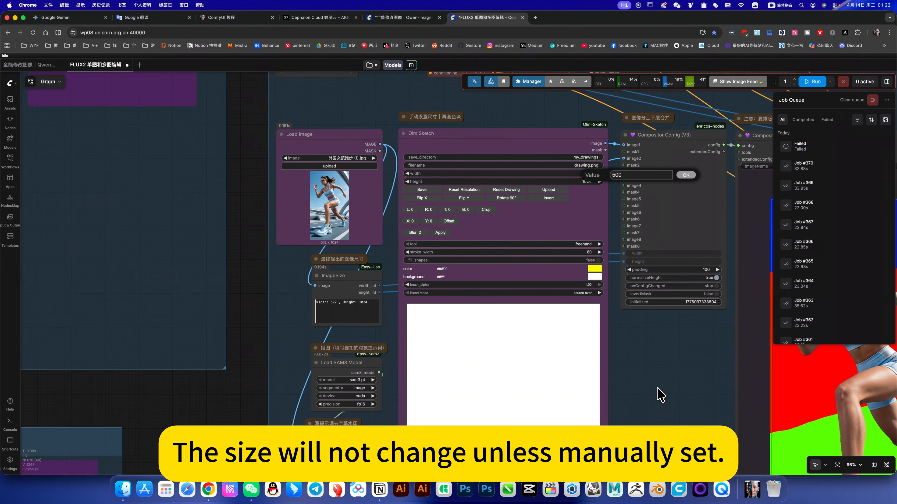
text(00)
key(Return)
scroll(612, 377, down, 3)
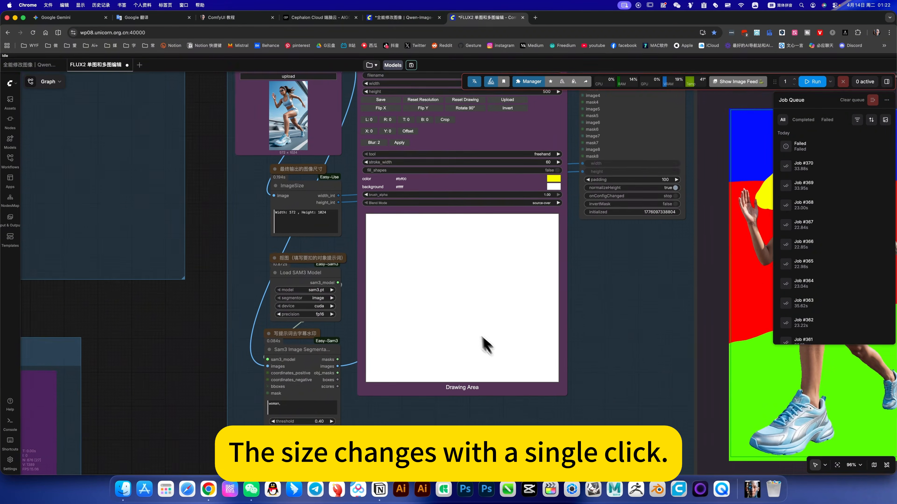
Set the Olm Sketch canvas height to 1024 to match the loaded image
scroll(486, 347, up, 3)
scroll(535, 139, down, 1)
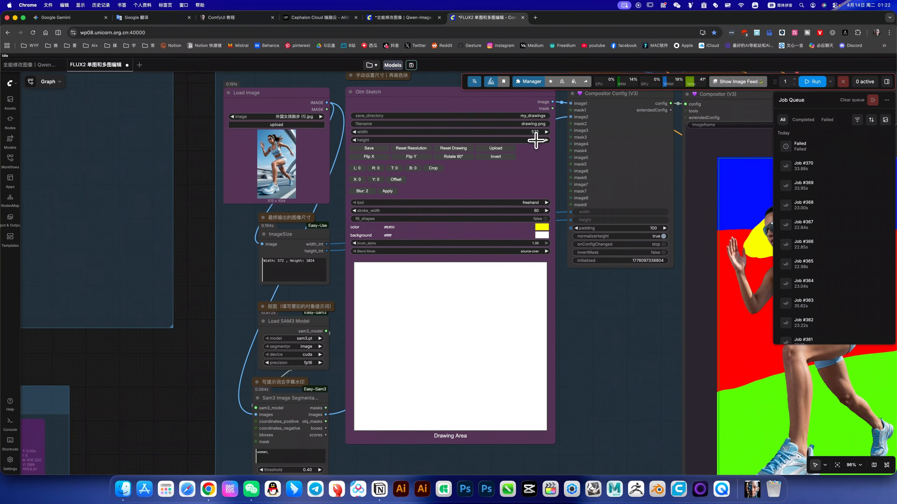
click(535, 140)
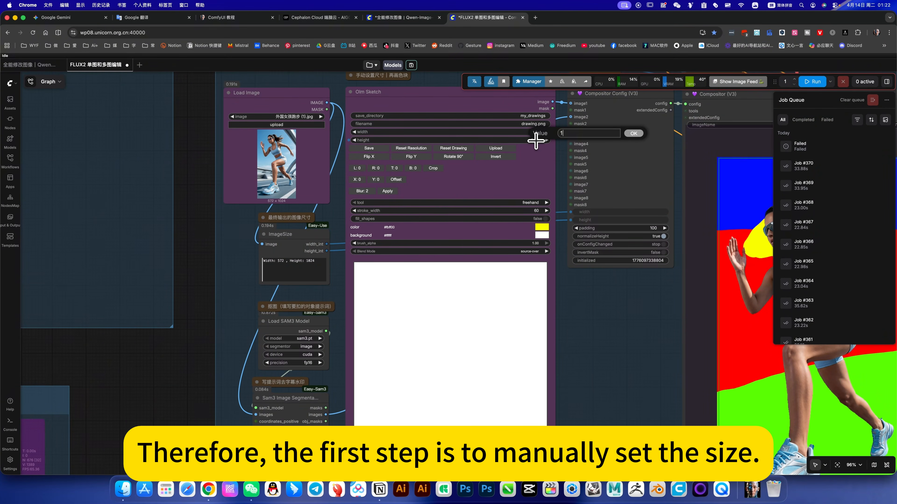
text(1024)
key(Return)
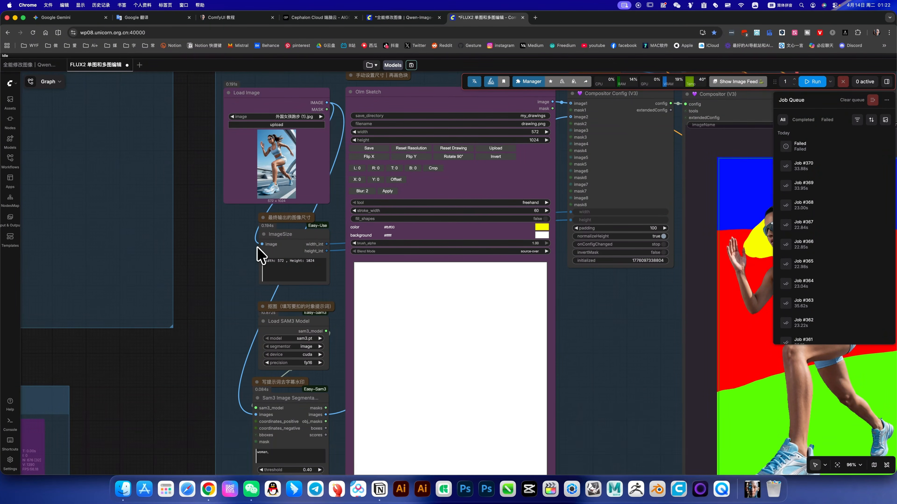
Set the Olm Sketch brush colour to blue and outline a region covering the upper part of the canvas
scroll(283, 148, up, 5)
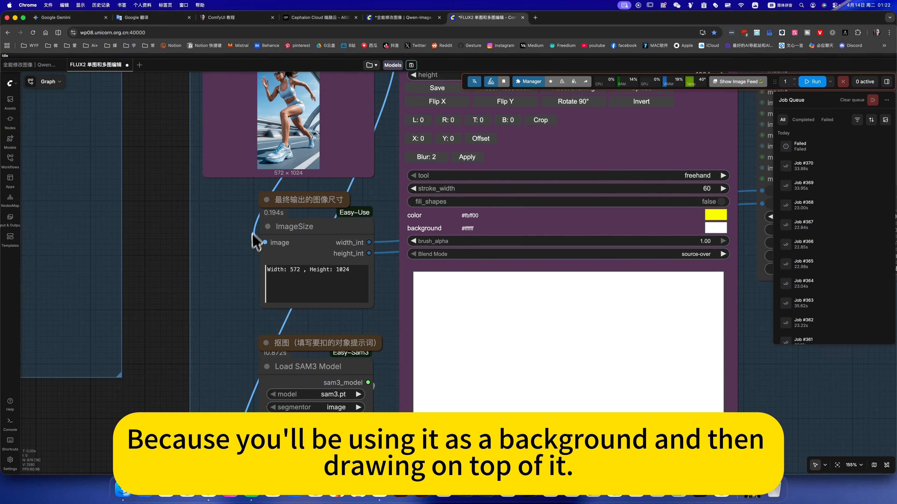
scroll(576, 325, down, 5)
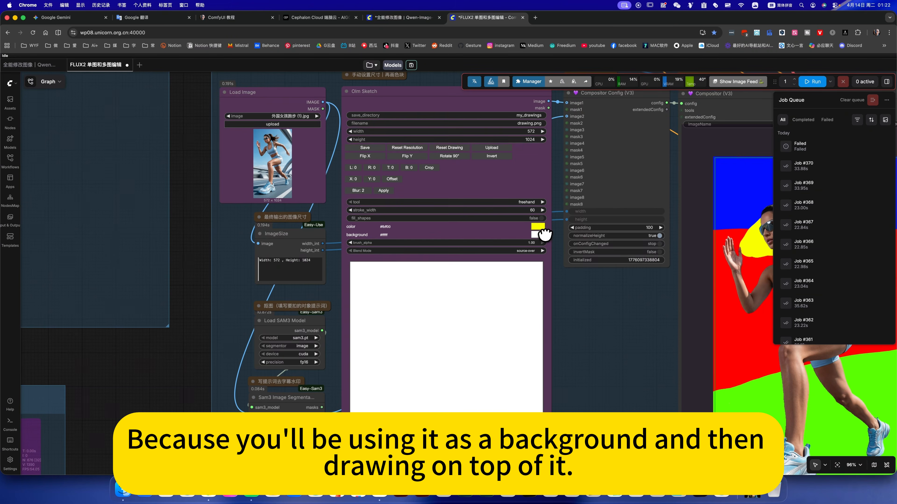
scroll(387, 290, down, 5)
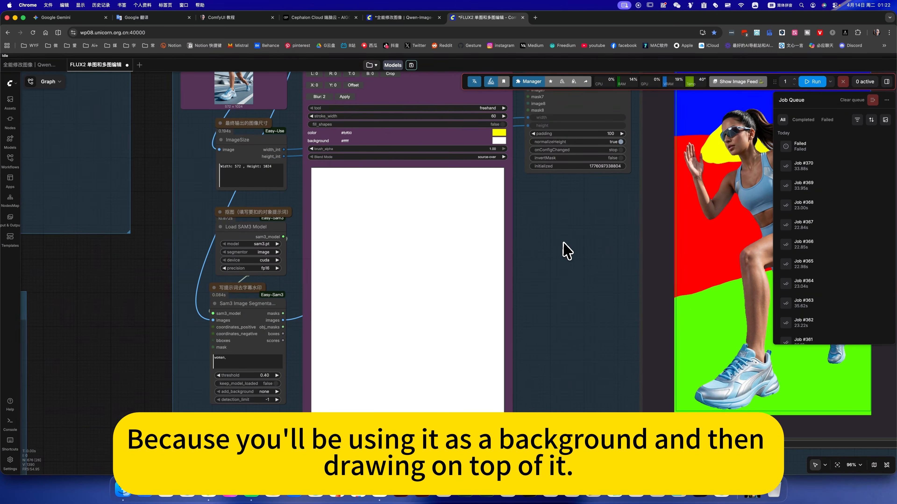
scroll(547, 247, down, 3)
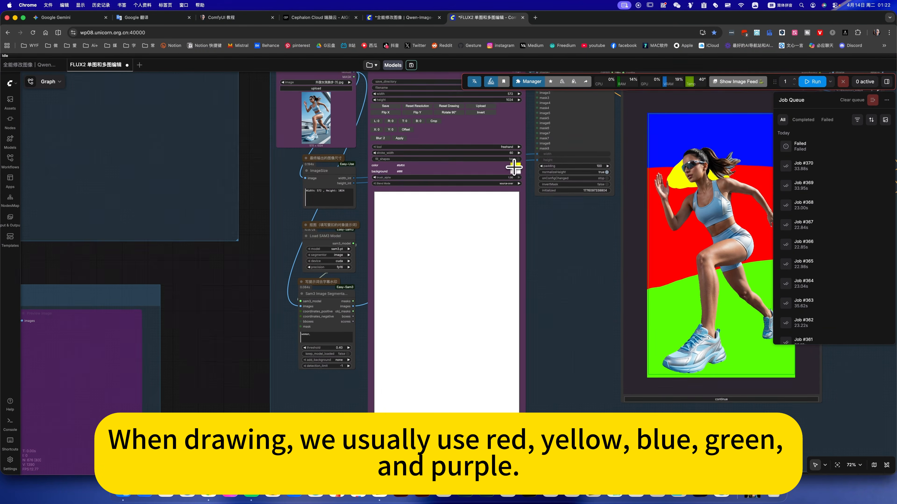
click(514, 167)
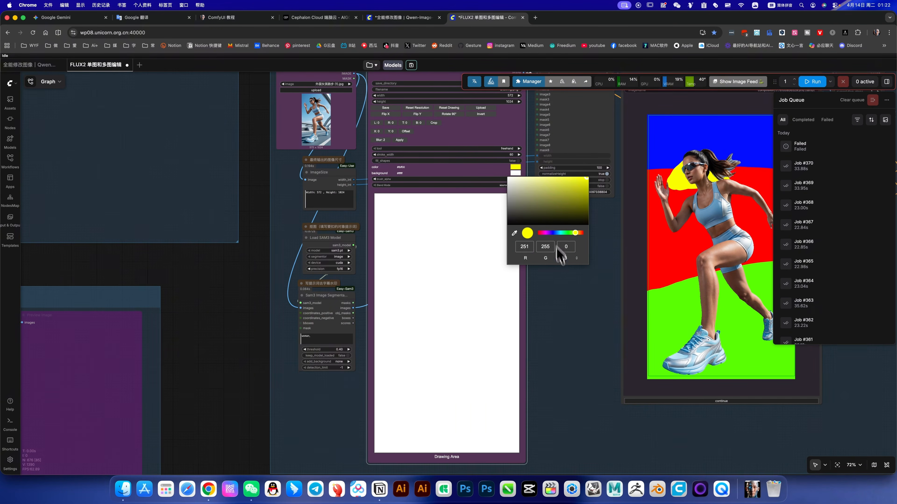
click(568, 233)
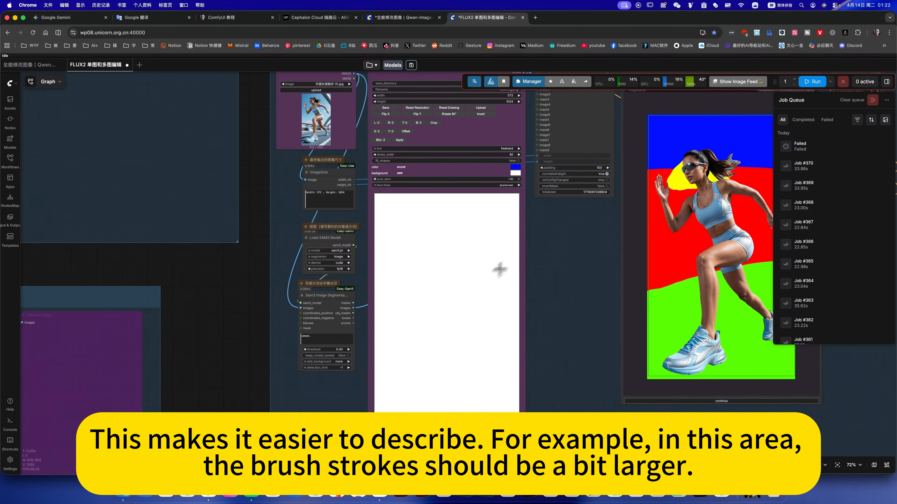
drag(515, 244, 376, 309)
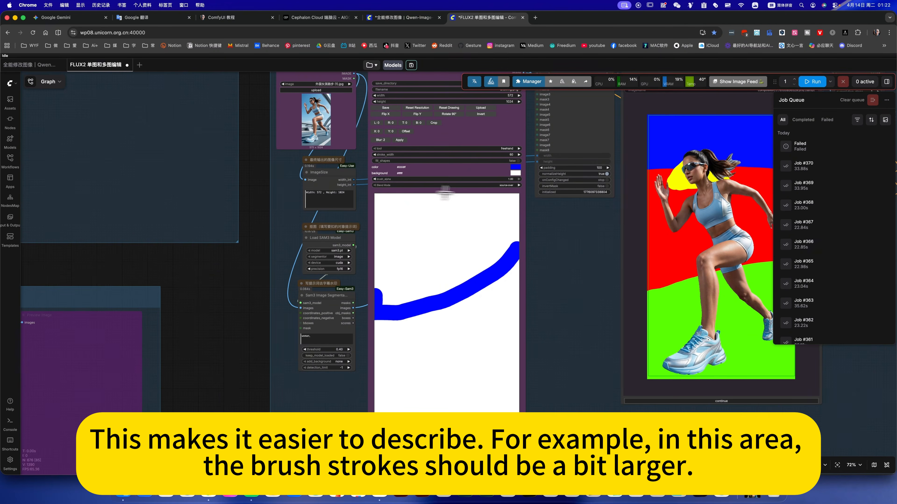
mouse_move(387, 200)
mouse_down()
mouse_move(381, 304)
mouse_move(480, 198)
mouse_move(513, 212)
mouse_move(449, 290)
mouse_move(498, 206)
mouse_up()
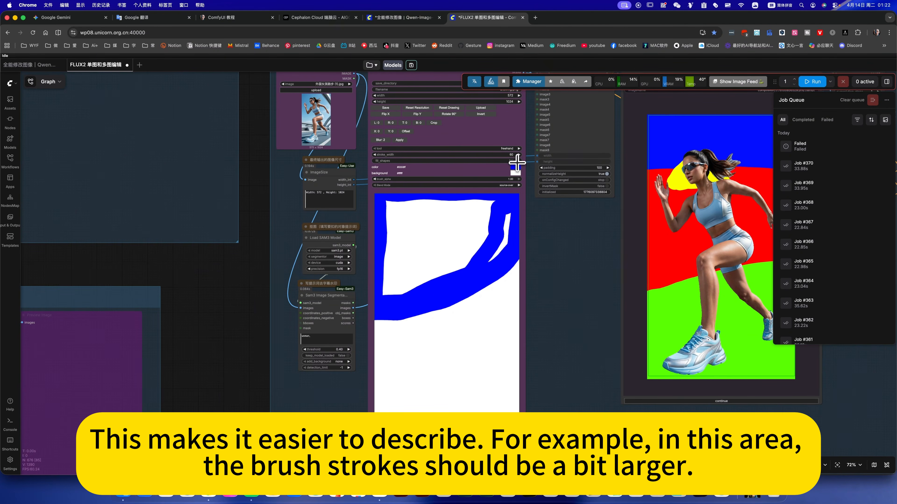
Set the Olm Sketch stroke width to 100 and fill the outlined upper region with blue
click(513, 155)
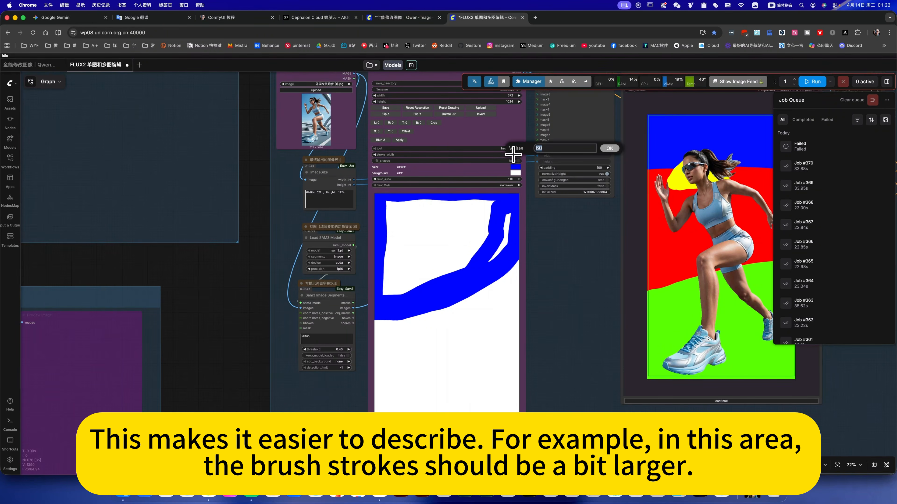
key(Return)
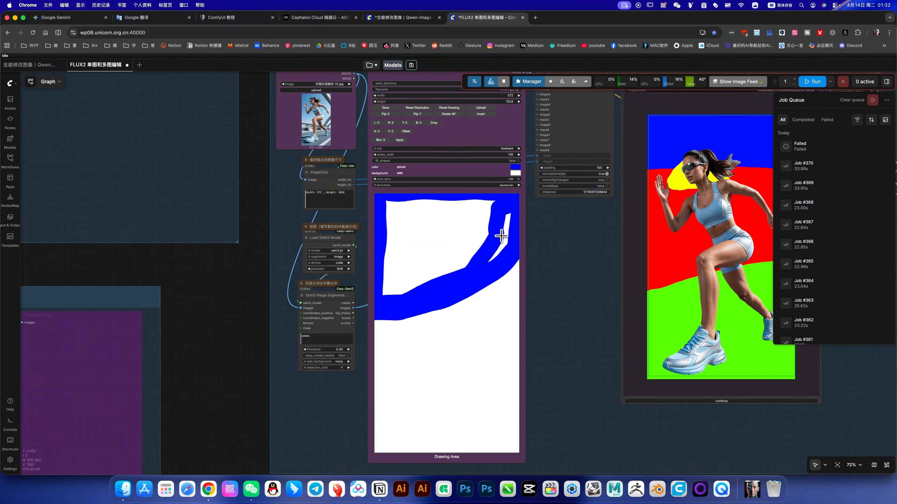
mouse_move(388, 282)
mouse_down()
mouse_move(382, 196)
mouse_move(441, 208)
mouse_move(516, 201)
mouse_move(422, 268)
mouse_move(400, 258)
mouse_move(407, 223)
mouse_move(509, 225)
mouse_move(487, 212)
mouse_move(410, 259)
mouse_move(414, 238)
mouse_move(438, 244)
mouse_up()
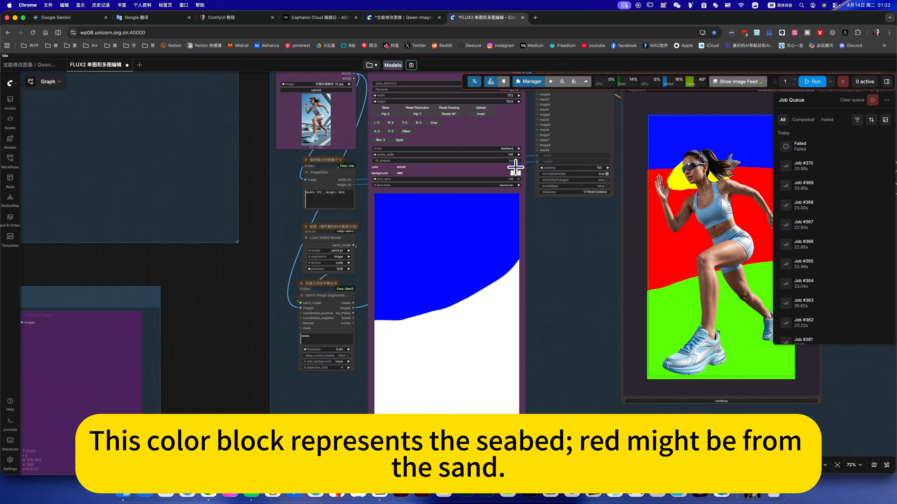
Set the brush colour to red (255, 0, 0) and paint the whole area below the blue block
click(537, 233)
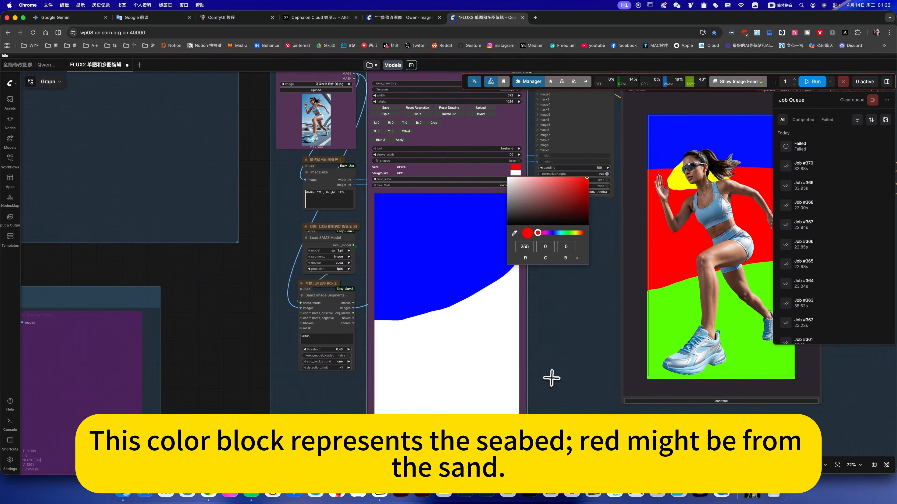
click(521, 327)
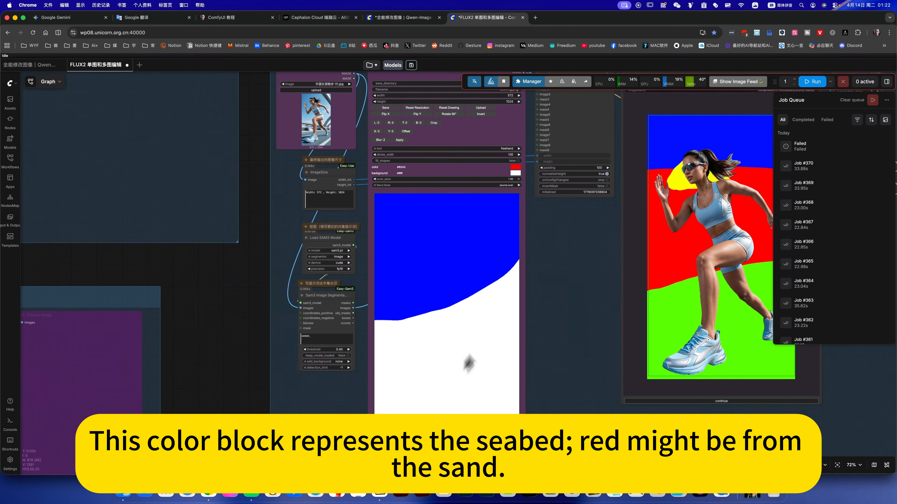
mouse_move(469, 364)
mouse_down()
mouse_move(524, 326)
mouse_move(465, 370)
mouse_move(500, 322)
mouse_up()
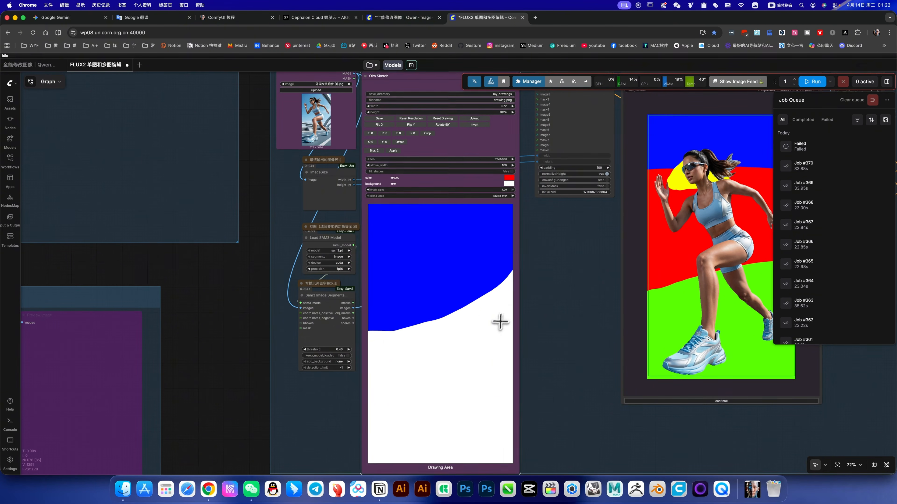
mouse_move(504, 285)
mouse_down()
mouse_move(453, 336)
mouse_move(396, 361)
mouse_move(361, 357)
mouse_move(488, 303)
mouse_move(476, 347)
mouse_move(372, 390)
mouse_move(417, 344)
mouse_move(378, 392)
mouse_up()
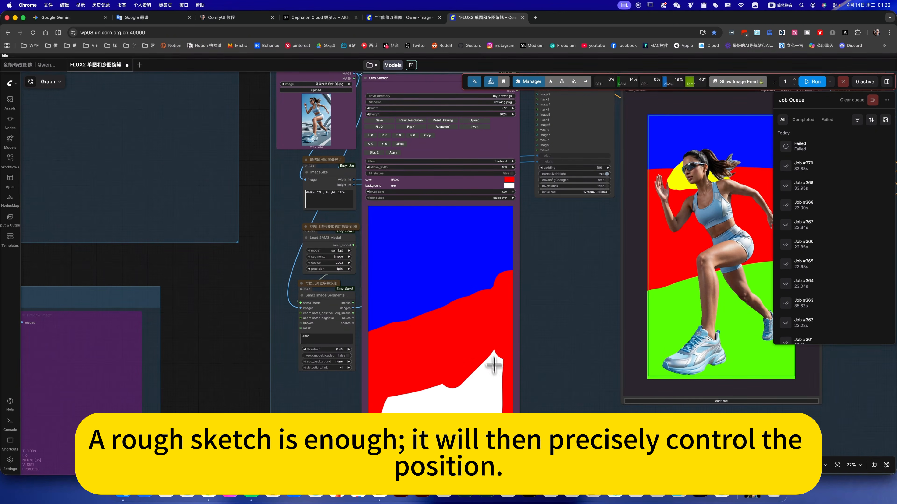
drag(494, 366, 487, 415)
drag(395, 400, 461, 395)
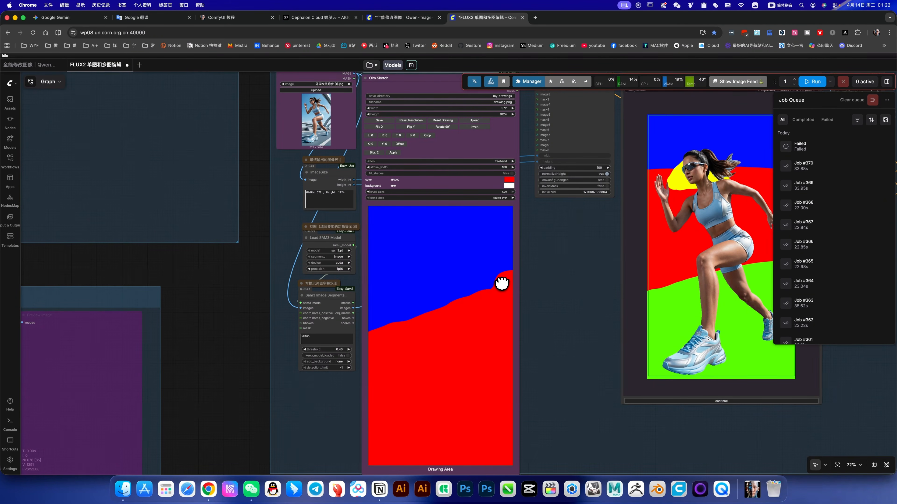
Run the workflow to refresh the Compositor preview with the new colour blocks, and cancel the job before the full generation
drag(521, 318, 450, 390)
drag(707, 317, 618, 308)
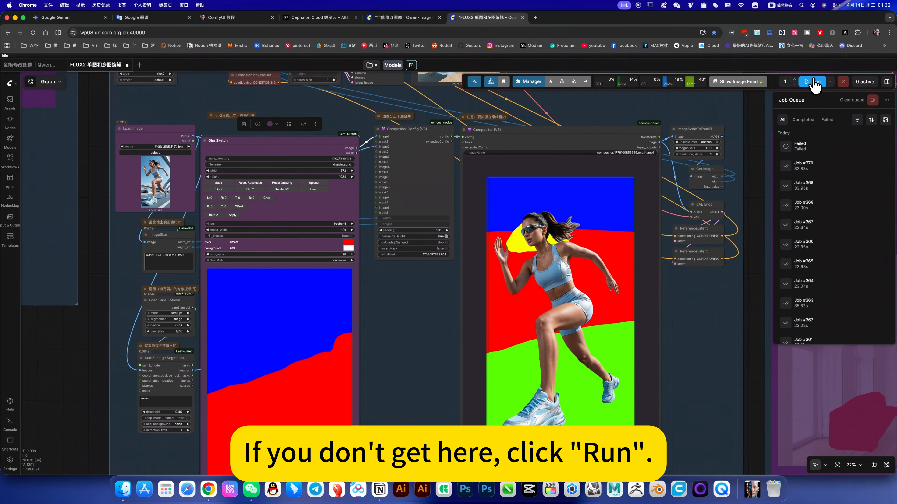
click(813, 81)
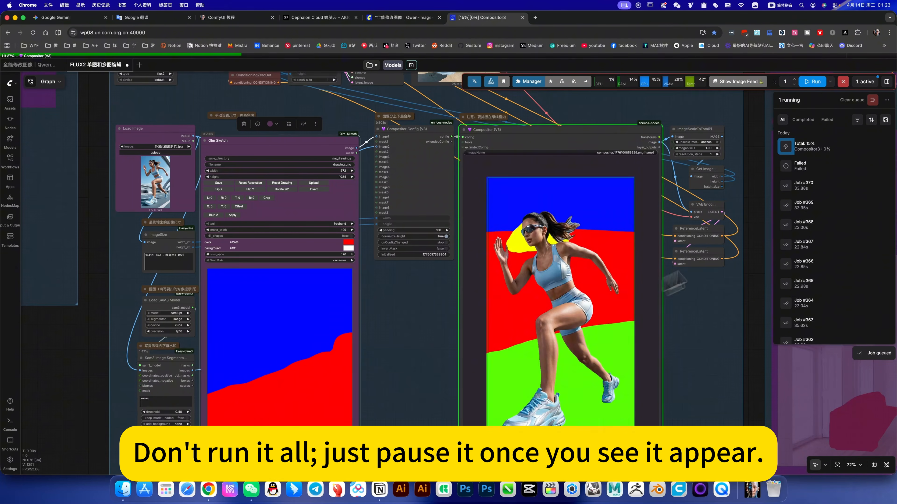
mouse_move(858, 154)
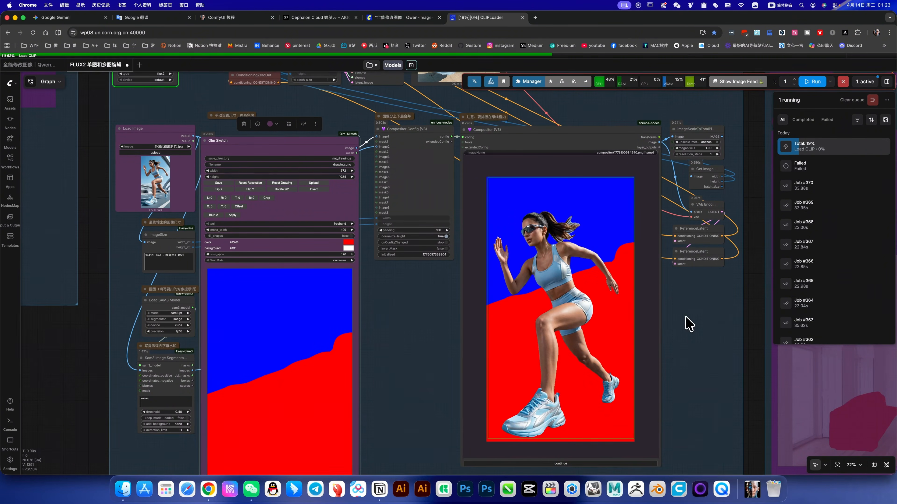
scroll(461, 260, up, 5)
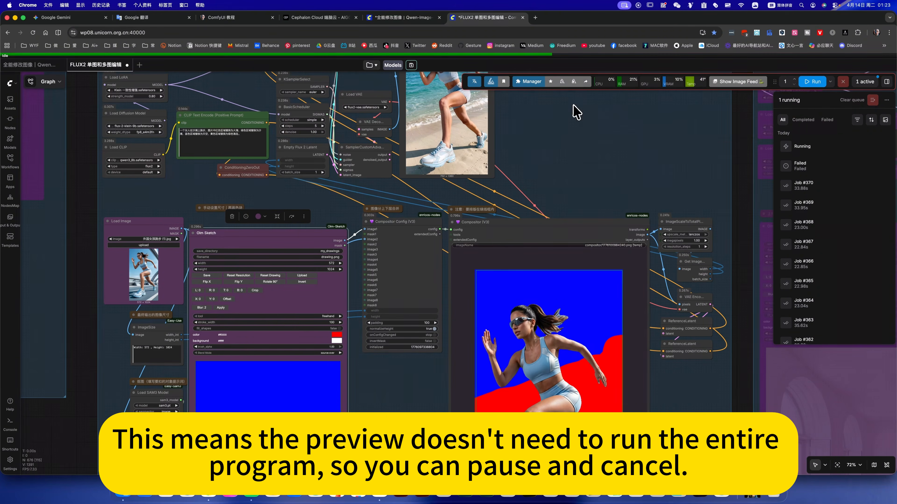
scroll(576, 199, up, 3)
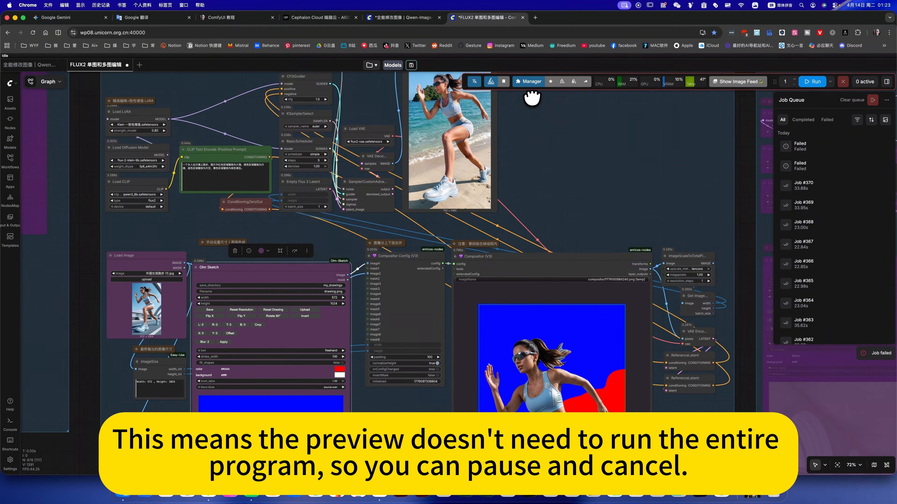
scroll(700, 266, down, 5)
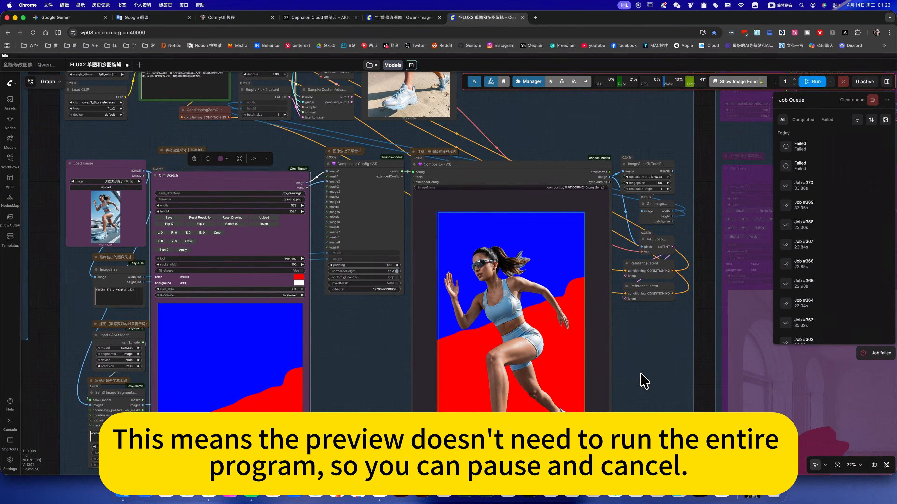
Move the runner cutout and the colour-block background out of alignment with the Compositor's green frame
scroll(536, 321, down, 2)
click(496, 362)
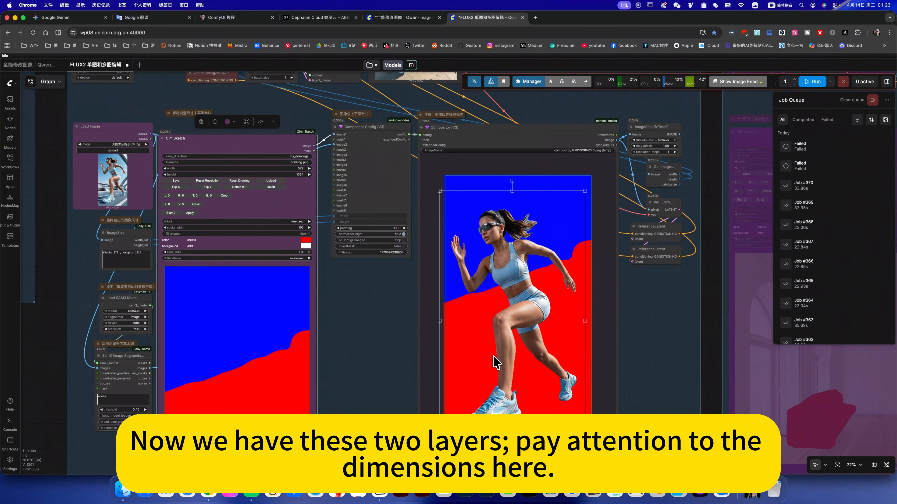
drag(493, 356, 456, 397)
mouse_move(517, 197)
mouse_down()
mouse_move(561, 211)
mouse_move(509, 233)
mouse_move(517, 201)
mouse_move(511, 207)
mouse_up()
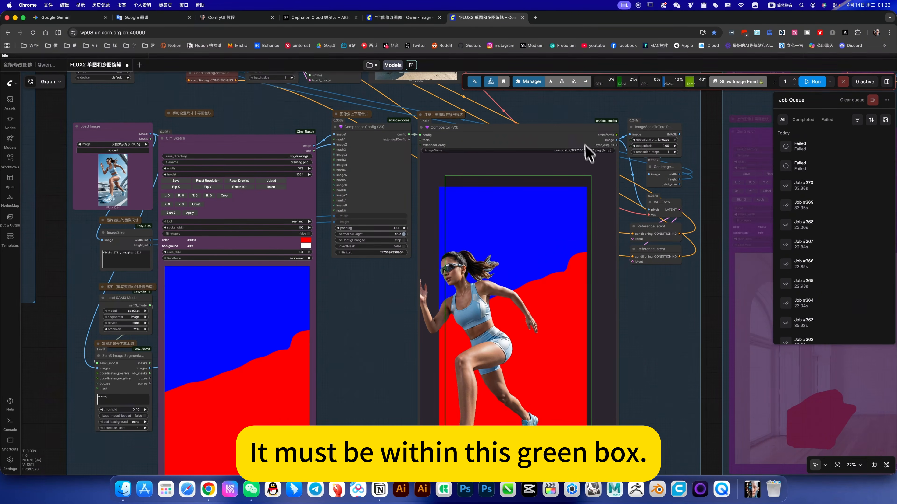
Realign the colour-block background with the green frame and scale it slightly beyond the frame's edges
scroll(588, 154, up, 4)
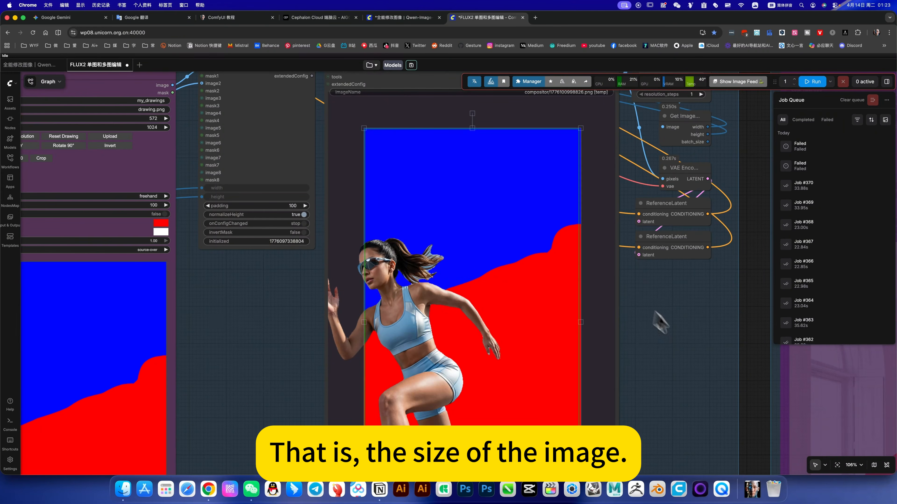
scroll(552, 392, down, 5)
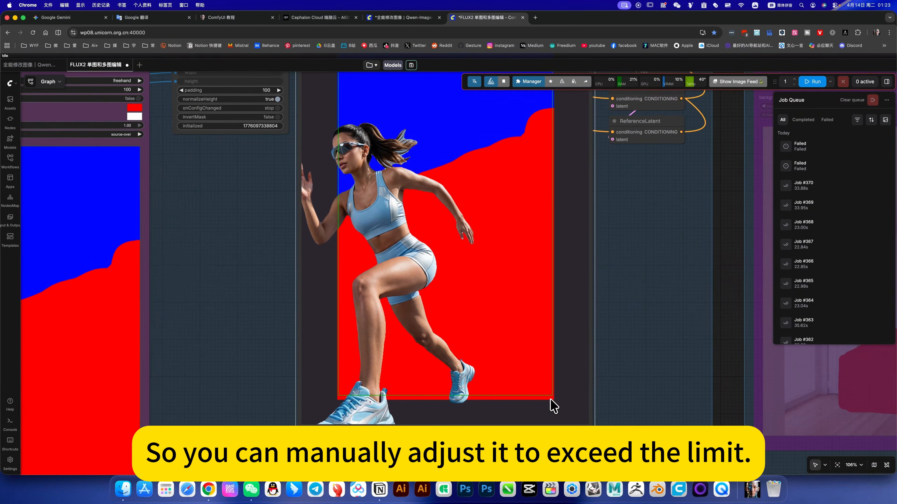
click(553, 400)
drag(556, 401, 556, 402)
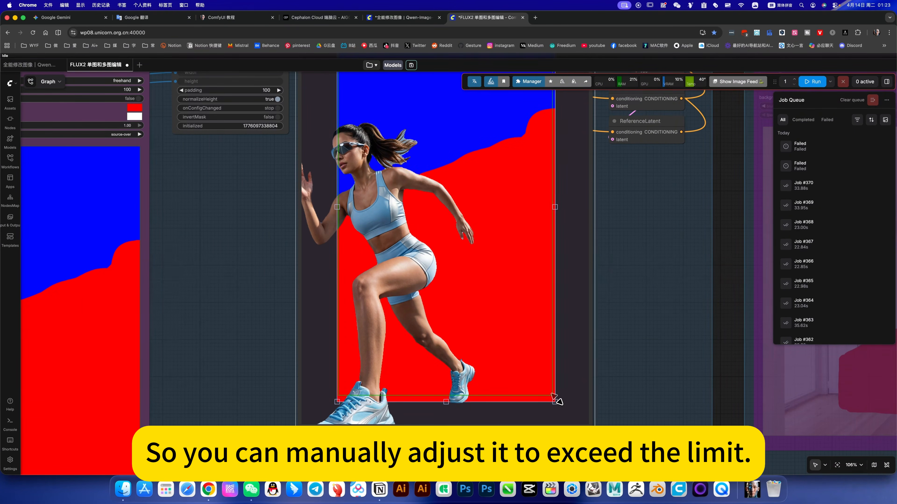
scroll(567, 198, up, 4)
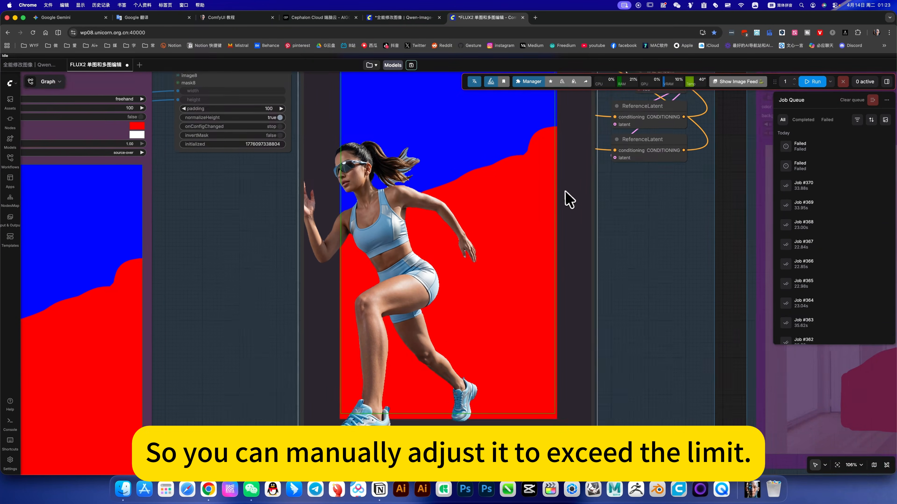
scroll(367, 163, up, 2)
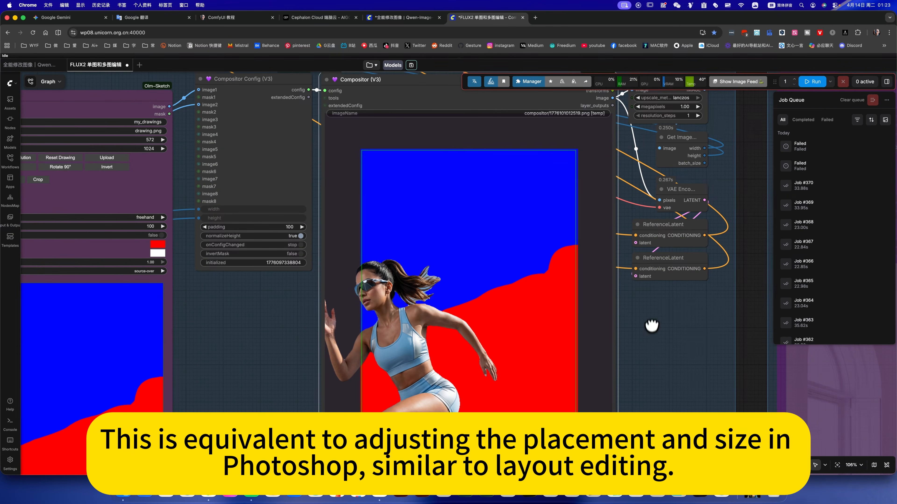
Move the runner cutout back inside the green frame and scale it down a little
scroll(651, 329, down, 3)
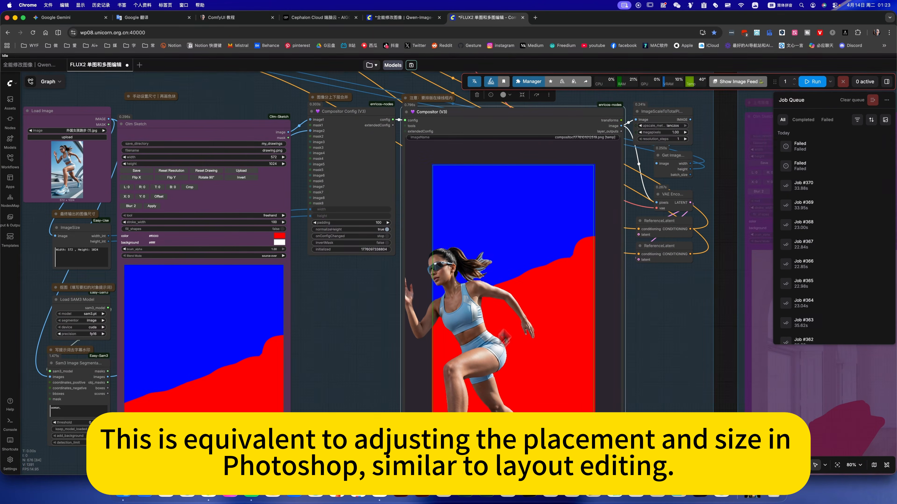
drag(519, 320, 571, 269)
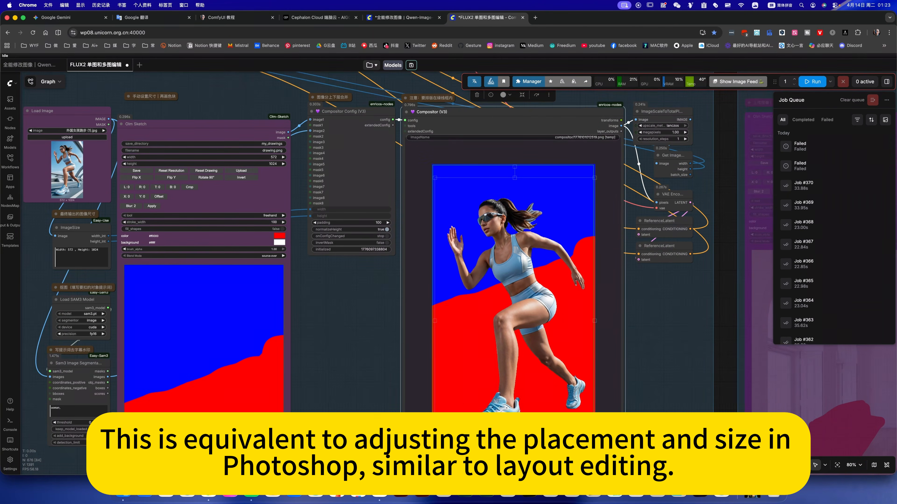
drag(434, 464, 466, 409)
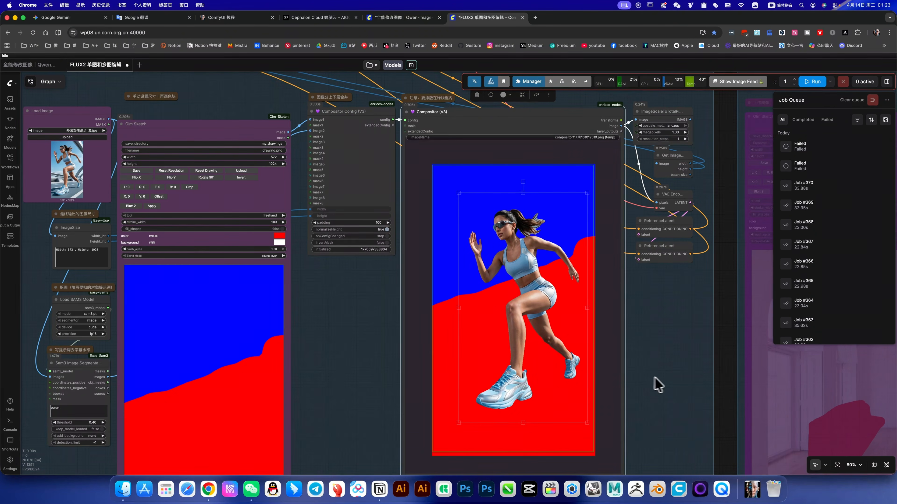
click(628, 403)
Run the complete workflow with the adjusted Compositor layout
drag(391, 187, 343, 203)
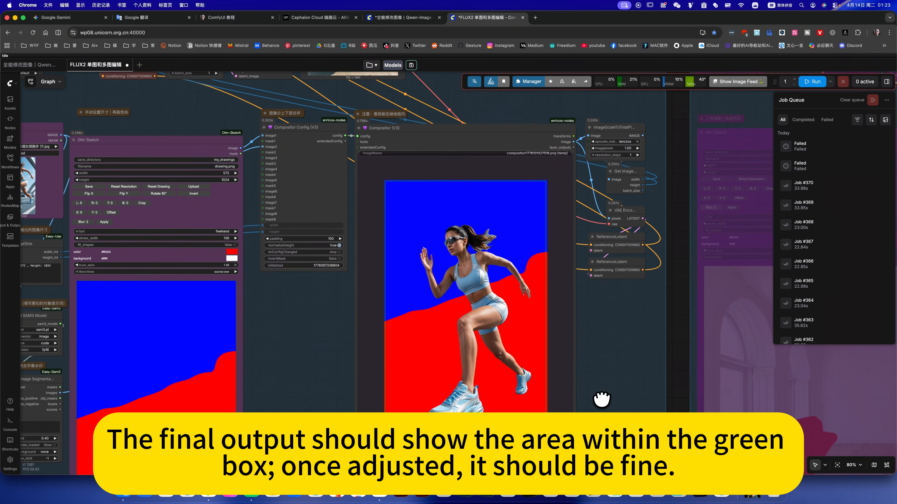
scroll(809, 84, up, 3)
click(813, 81)
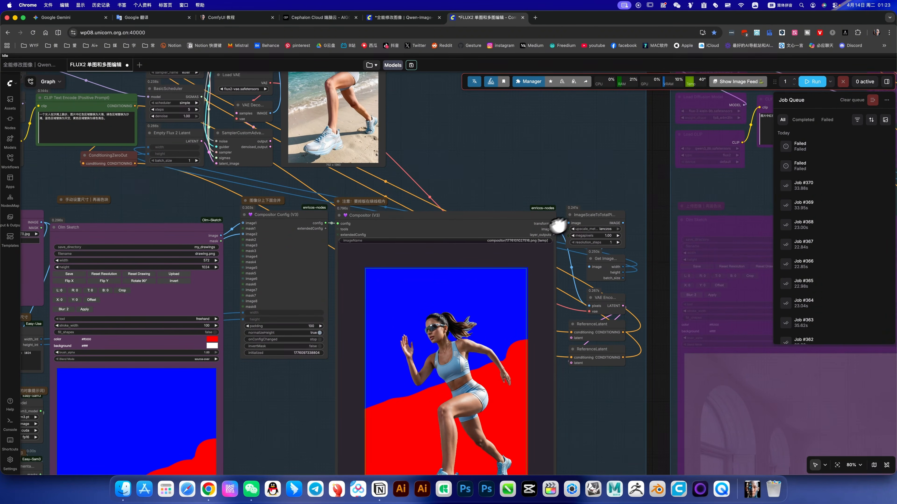
click(811, 83)
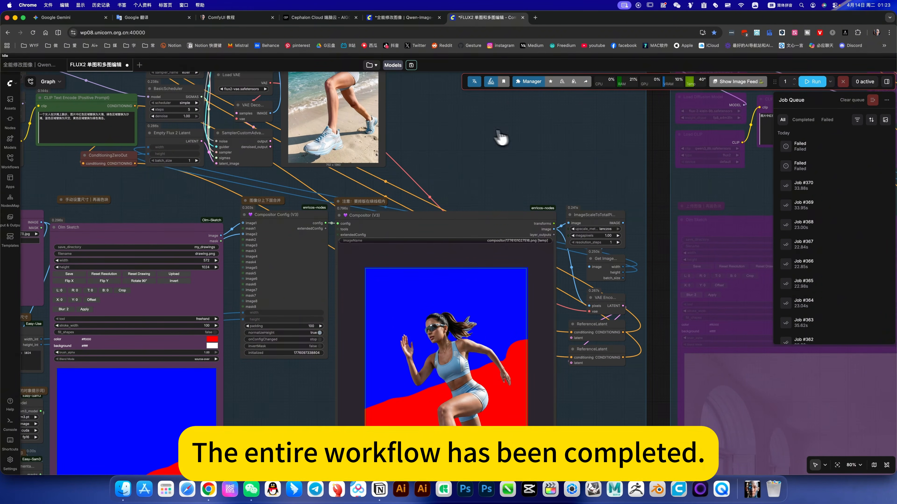
Examine the positive prompt's scene description and its colour-region replacements against the painted colour blocks
scroll(476, 231, up, 3)
scroll(454, 228, up, 3)
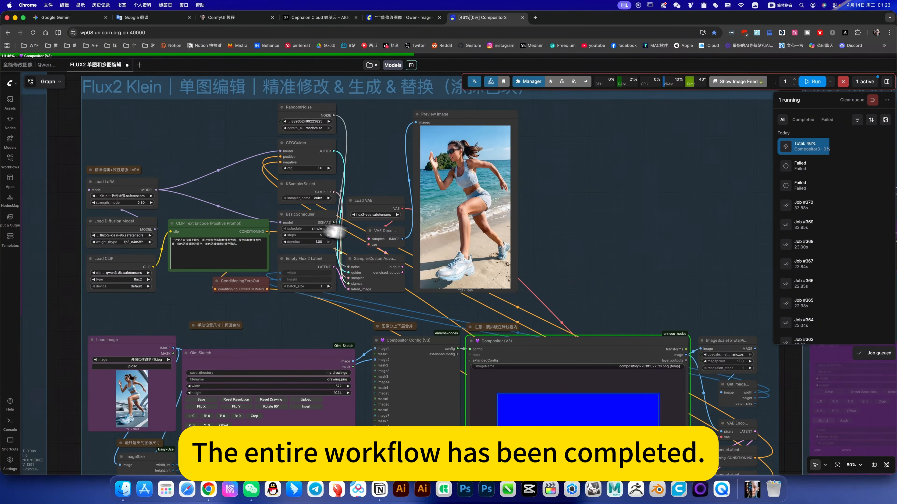
scroll(472, 191, up, 5)
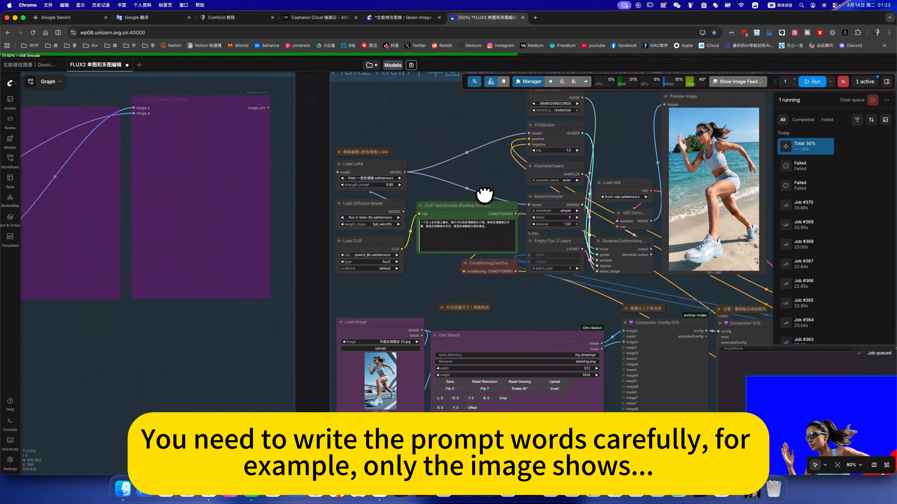
scroll(490, 223, up, 5)
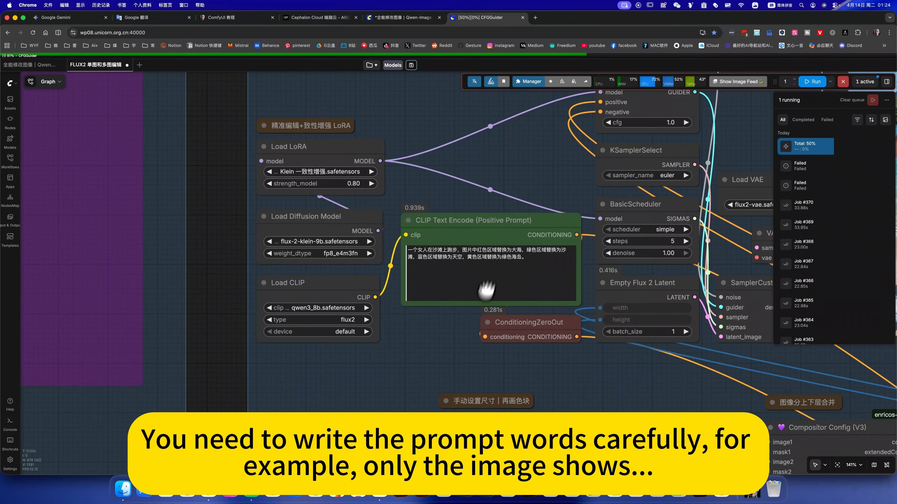
scroll(426, 135, down, 6)
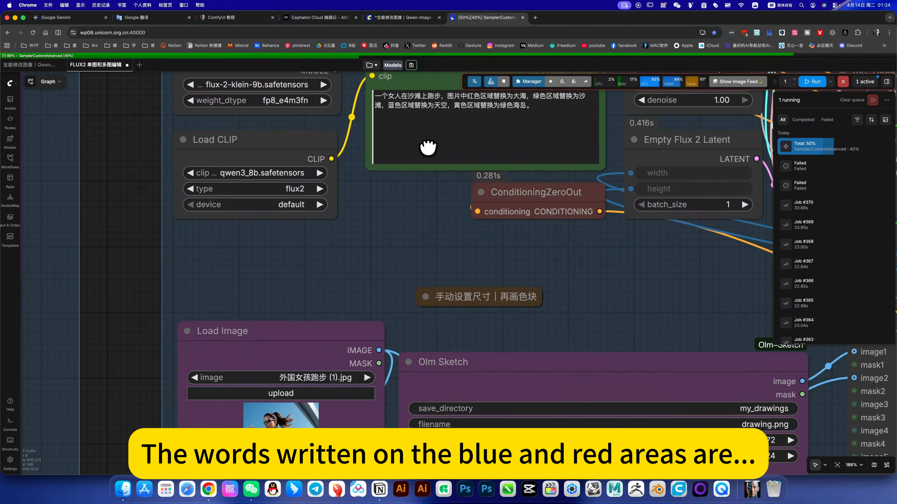
scroll(427, 151, down, 2)
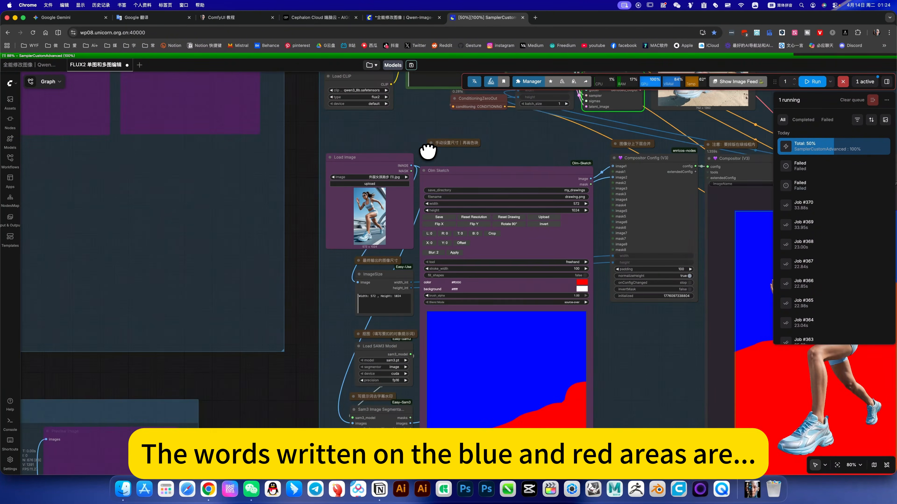
scroll(460, 301, up, 8)
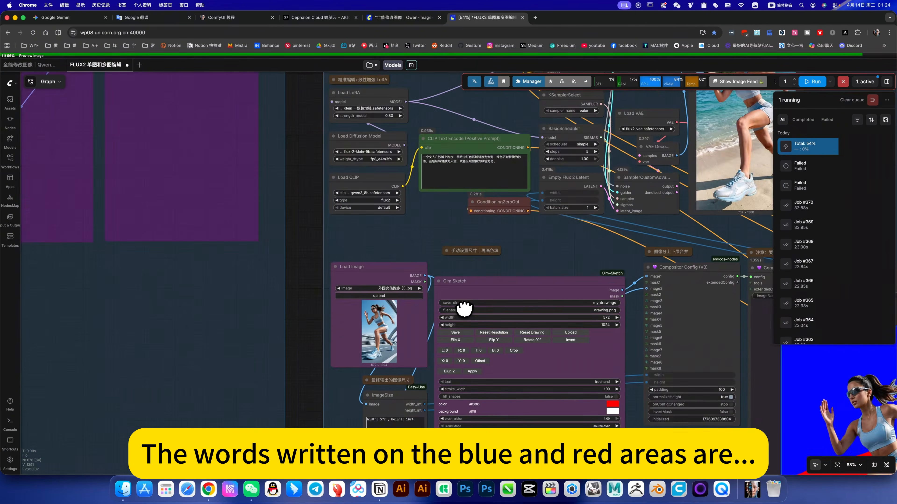
scroll(447, 272, up, 6)
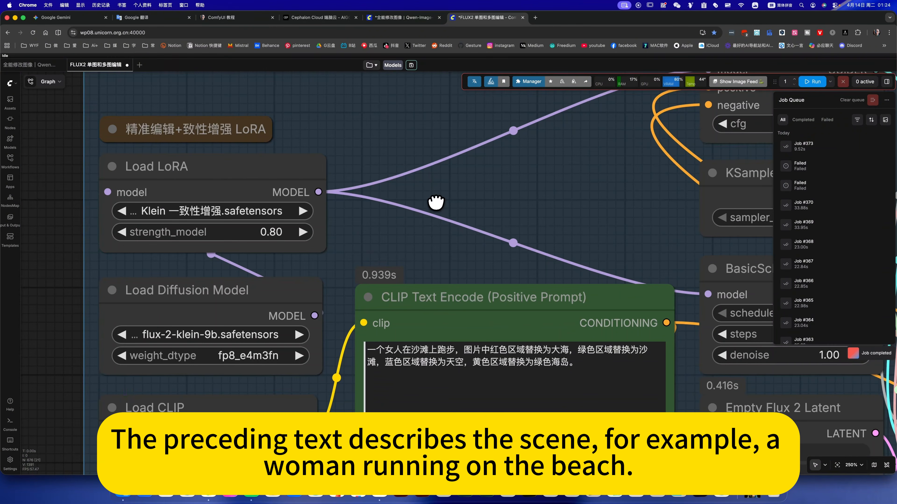
scroll(446, 284, down, 4)
drag(357, 286, 445, 288)
drag(445, 288, 356, 287)
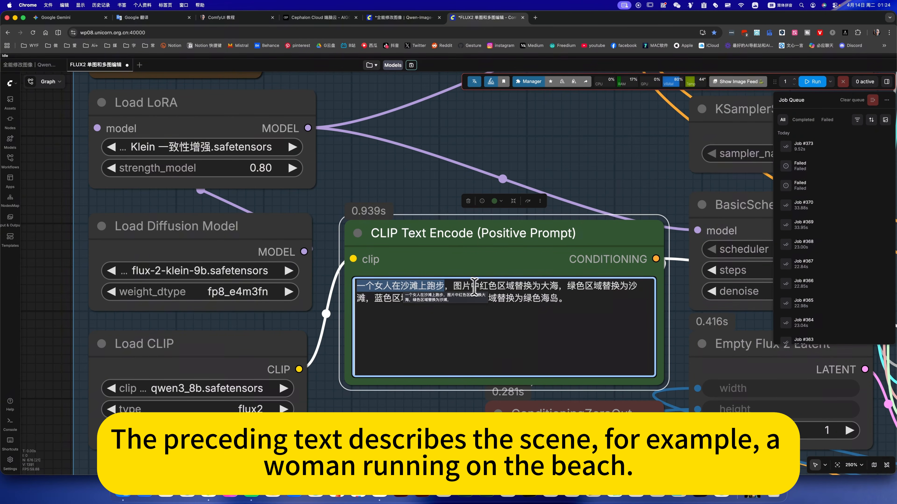
In the positive prompt, make the red region's replacement 沙滩 and delete the clause about the green region
click(465, 286)
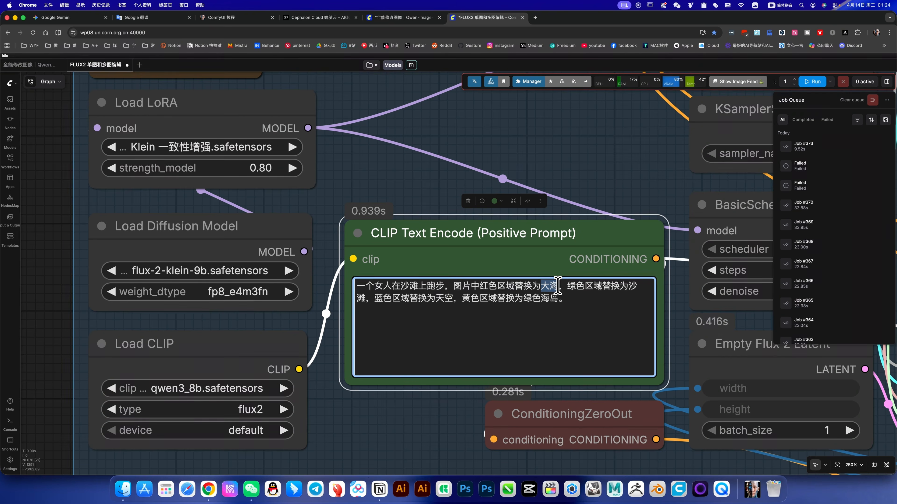
text(沙滩)
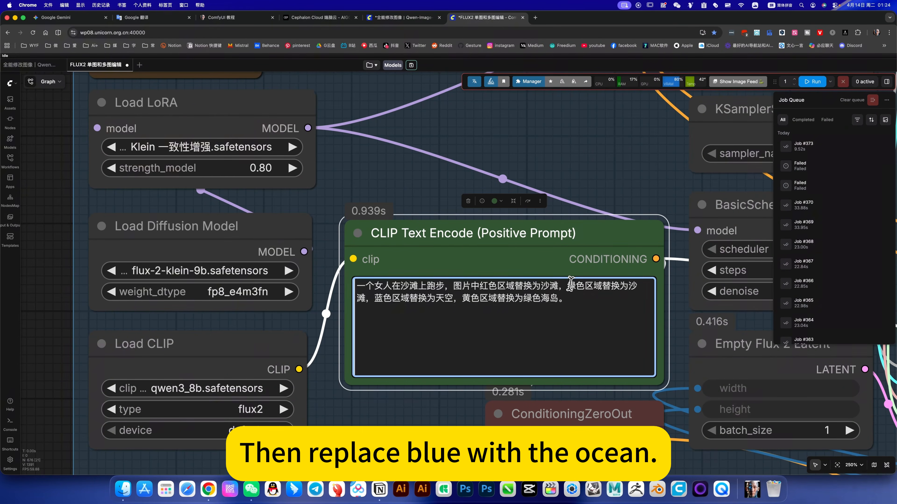
shift+click(566, 285)
key(BackSpace)
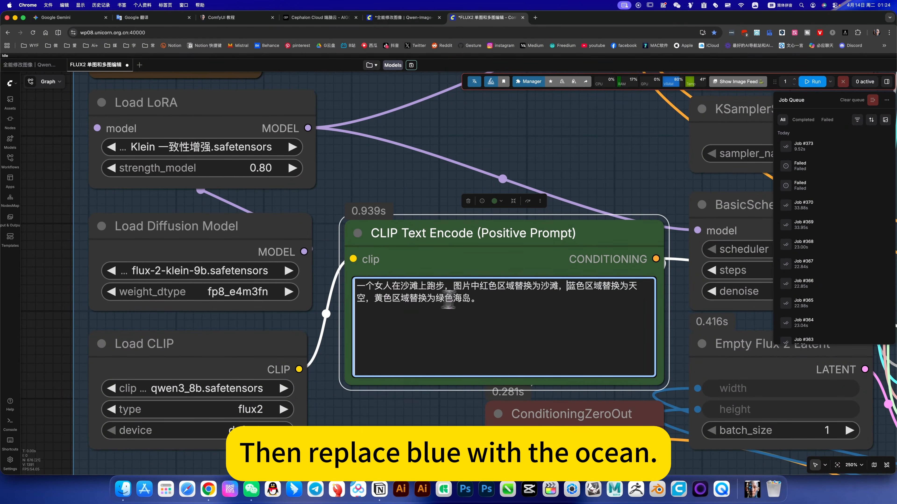
Delete the yellow-region clause from the positive prompt and make the blue region's replacement 大海
drag(472, 299, 374, 299)
key(BackSpace)
key(BackSpace)
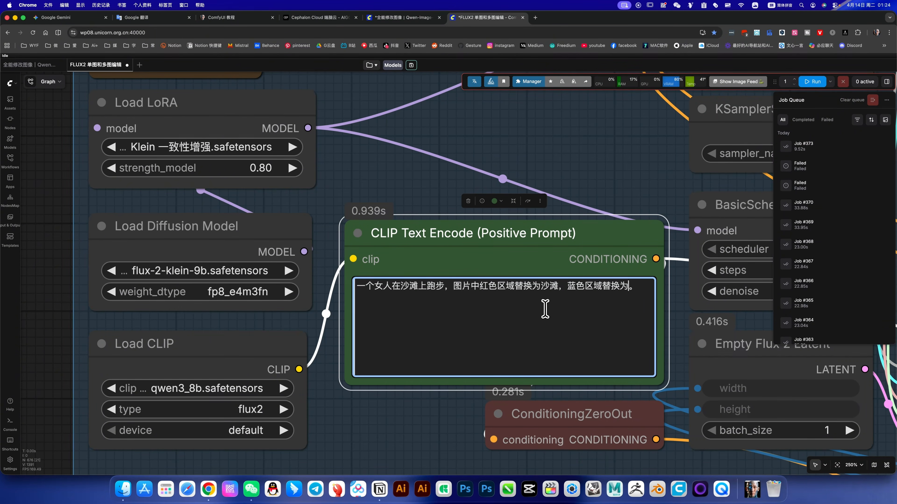
text(大海)
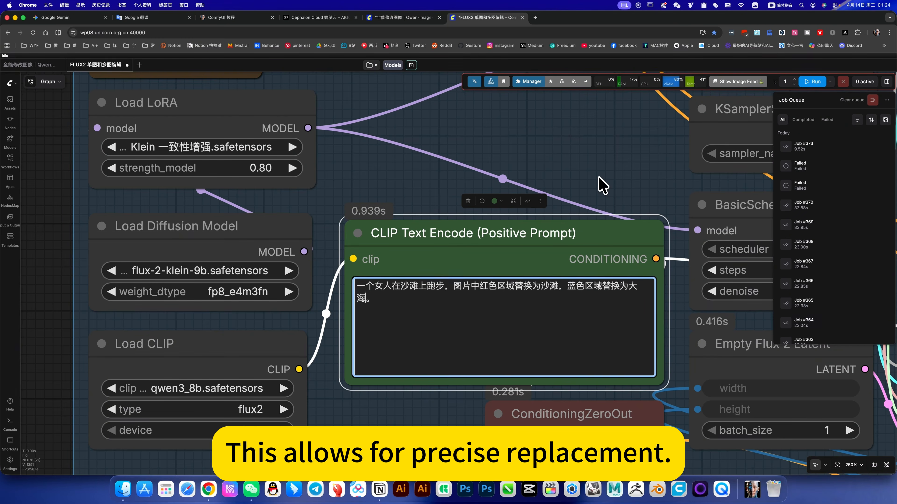
Run the FLUX2 Klein workflow with the revised prompt
scroll(601, 184, down, 5)
scroll(480, 378, down, 4)
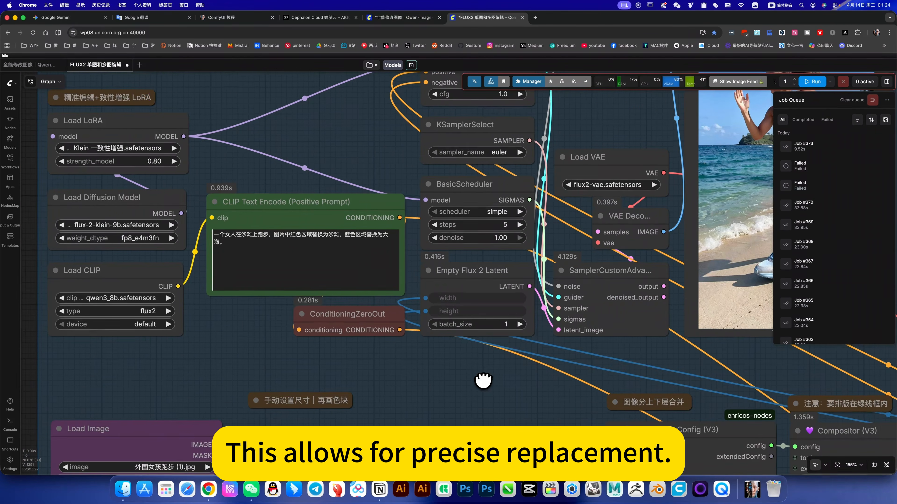
click(812, 82)
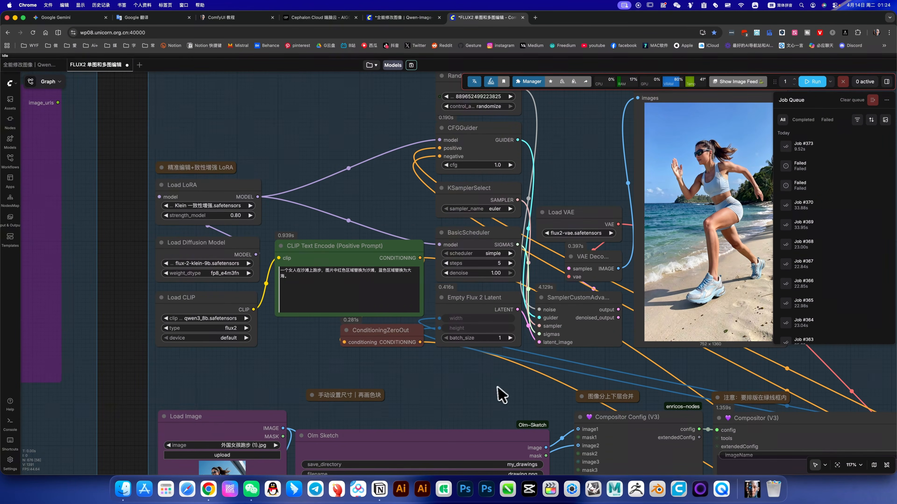
scroll(433, 371, right, 2)
scroll(670, 344, right, 3)
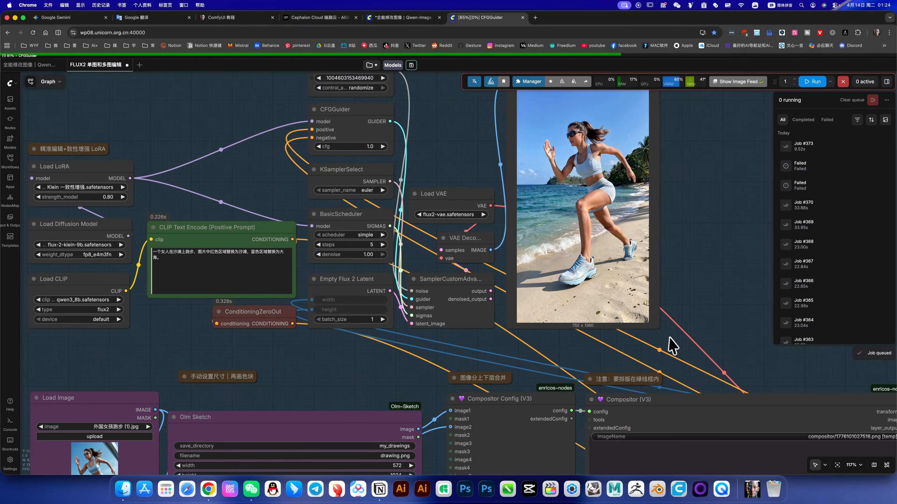
Compare the generated beach image with the Compositor layout and inspect the runner's shoes, shadows and background blending up close
scroll(644, 270, down, 3)
scroll(644, 279, down, 5)
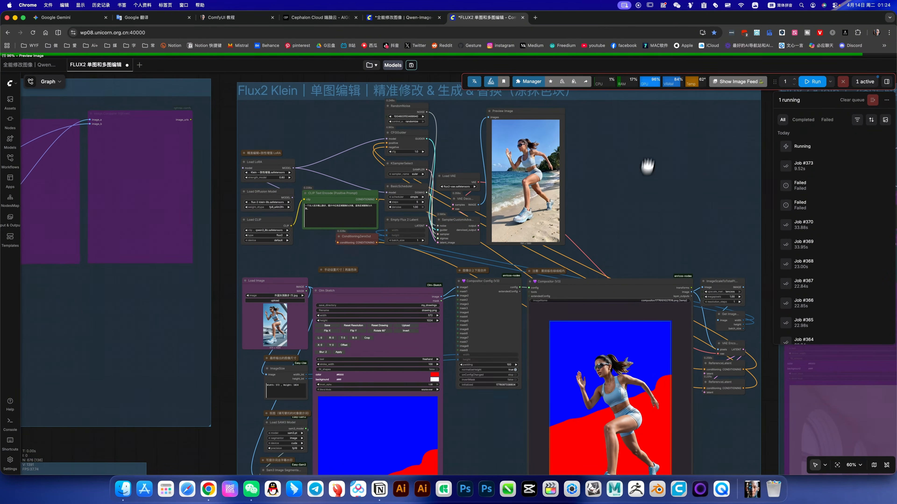
scroll(439, 401, down, 5)
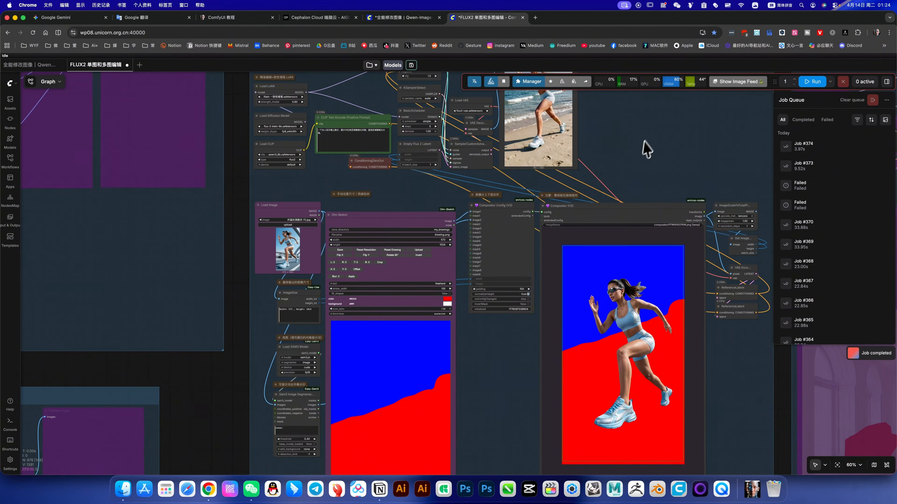
scroll(526, 182, up, 4)
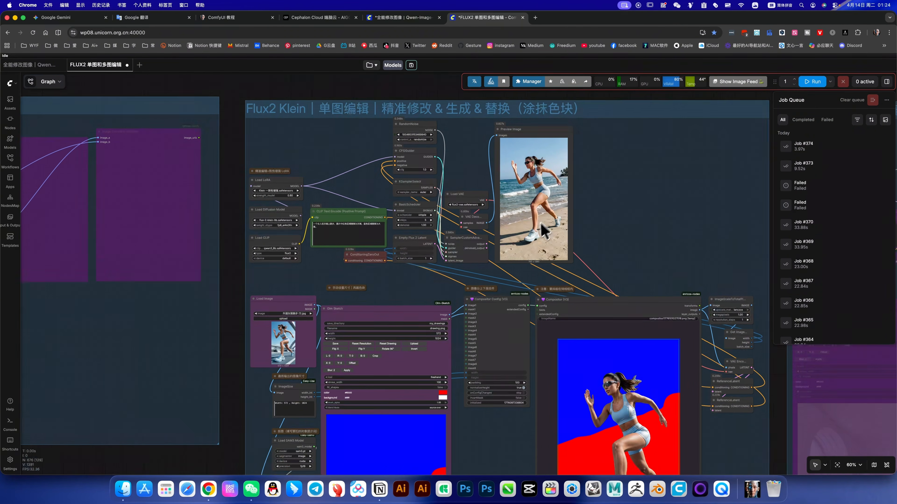
scroll(541, 223, up, 2)
scroll(574, 264, up, 15)
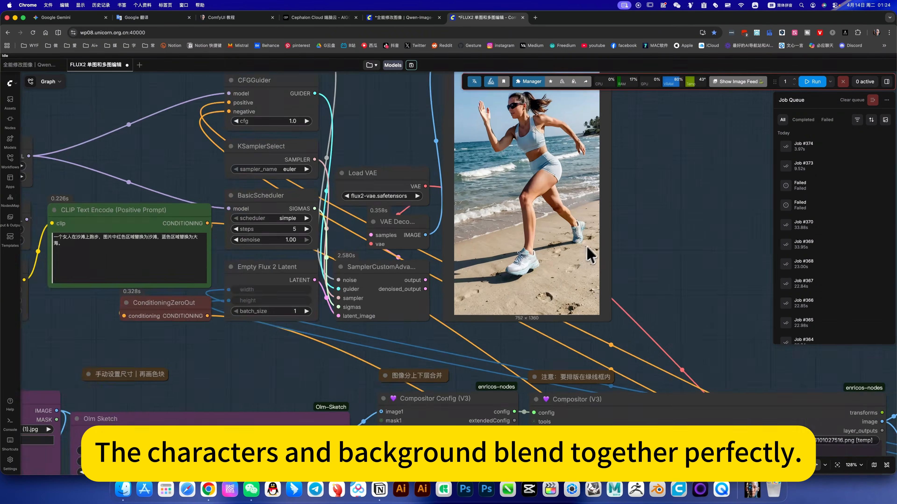
scroll(598, 245, up, 10)
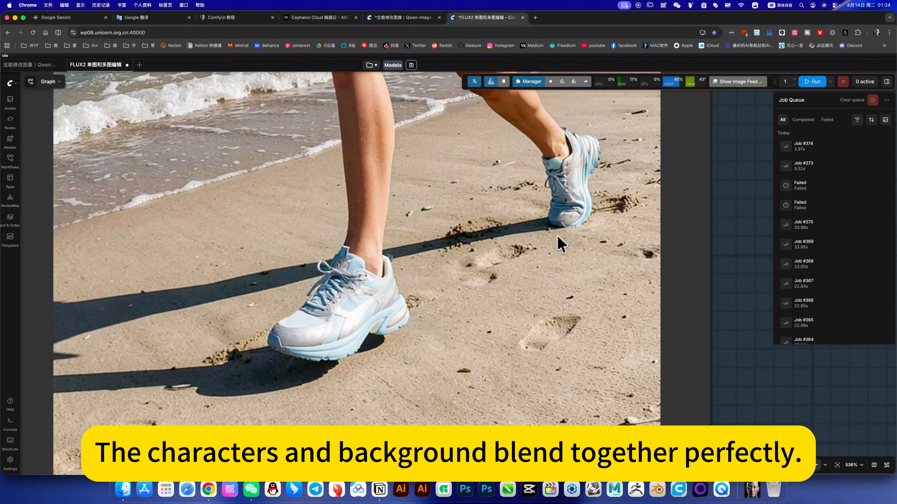
scroll(550, 244, down, 13)
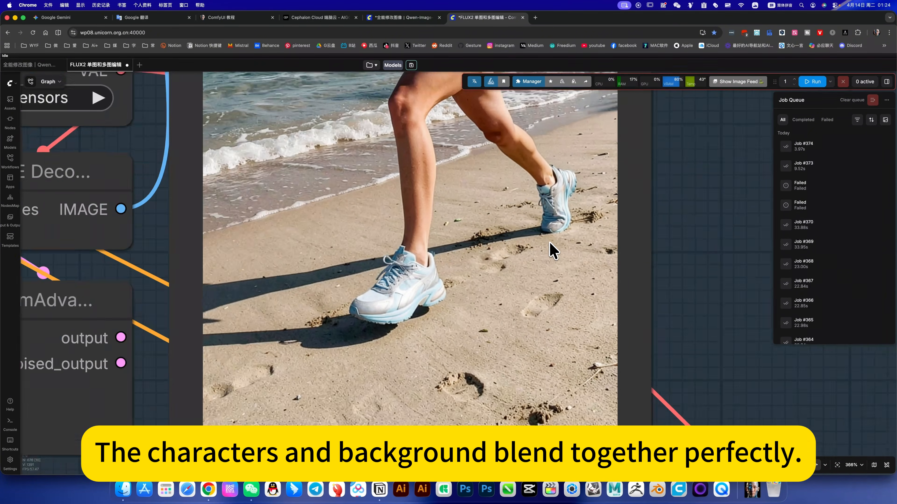
scroll(629, 276, down, 6)
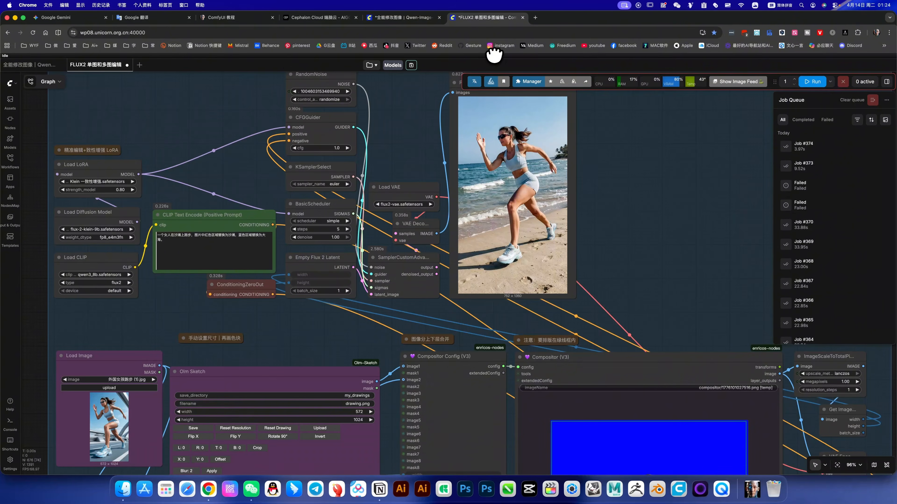
Enlarge the runner cutout in the Compositor until its bounding box spans the full width of the green frame
scroll(540, 284, down, 8)
scroll(670, 353, left, 1)
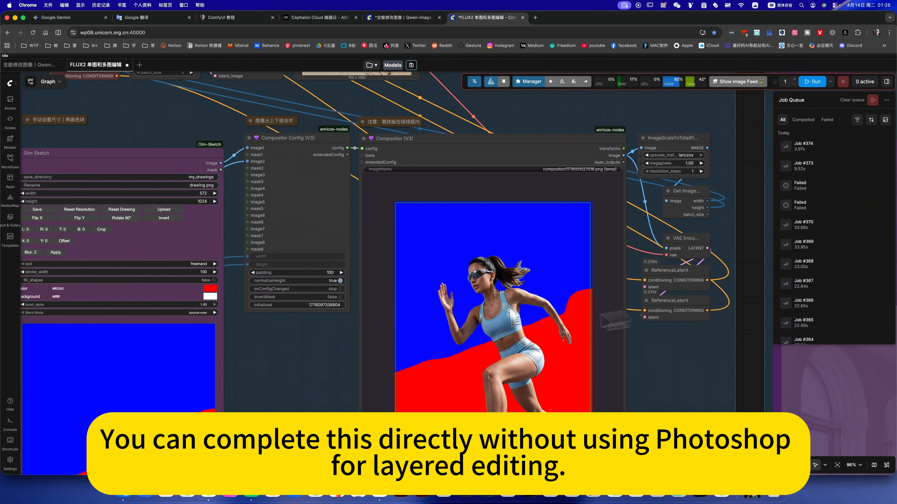
scroll(614, 319, down, 5)
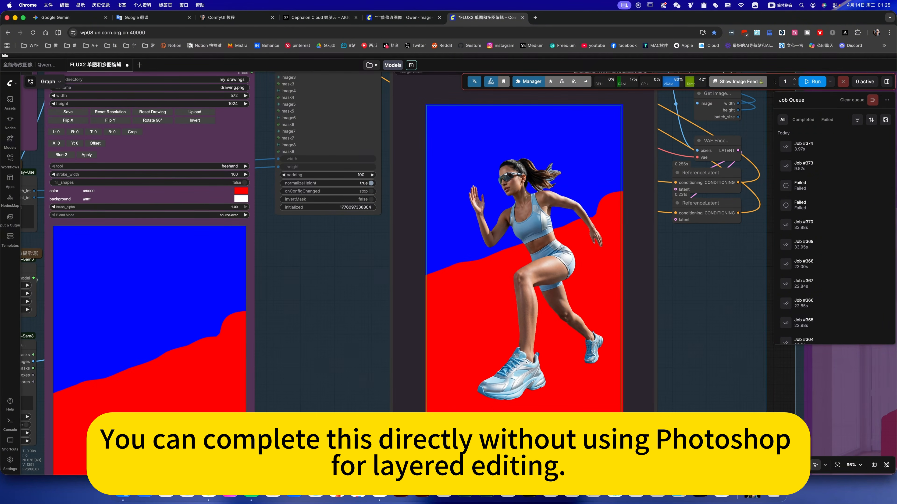
click(571, 325)
drag(457, 416, 429, 465)
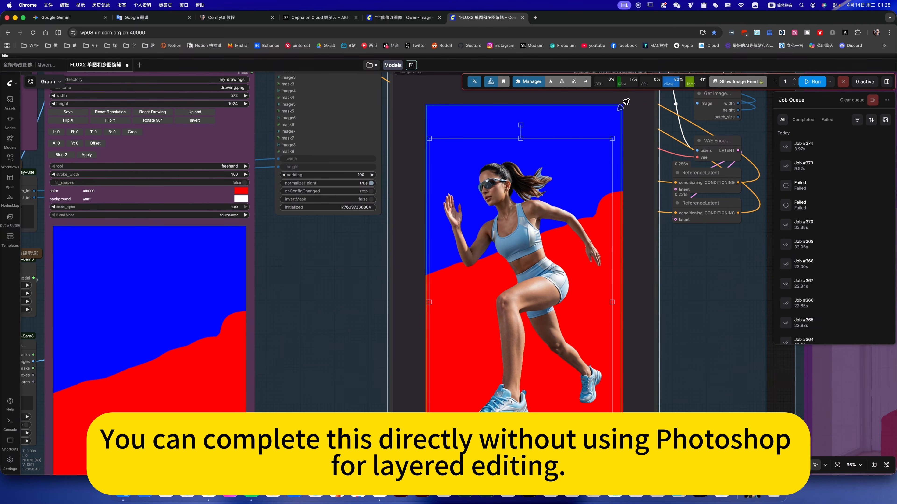
drag(612, 138, 622, 105)
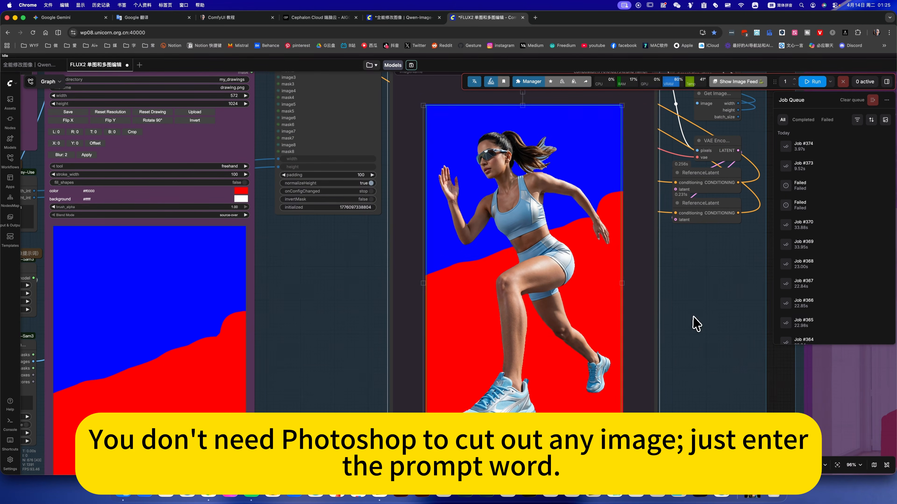
Look over the SAM3 cutout prompt node, the complete colour-block workflow and the neighbouring two-image editing group
scroll(456, 342, down, 3)
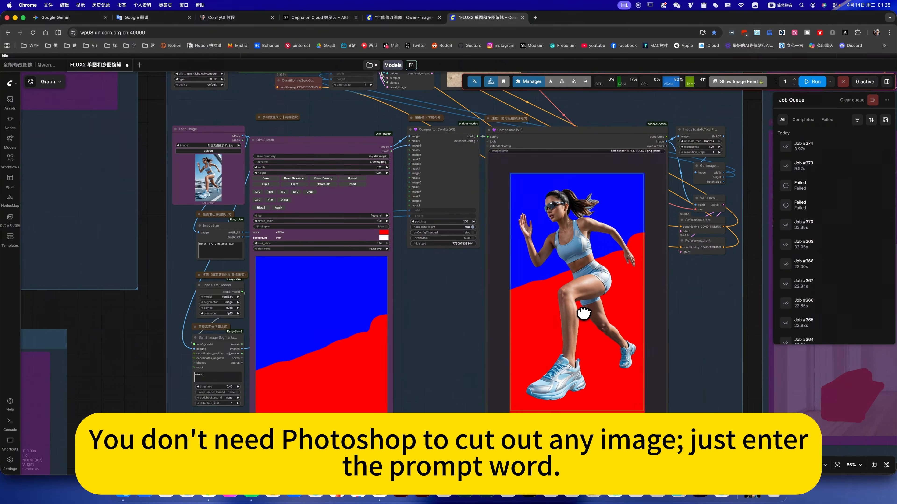
scroll(314, 360, left, 5)
scroll(349, 373, up, 1)
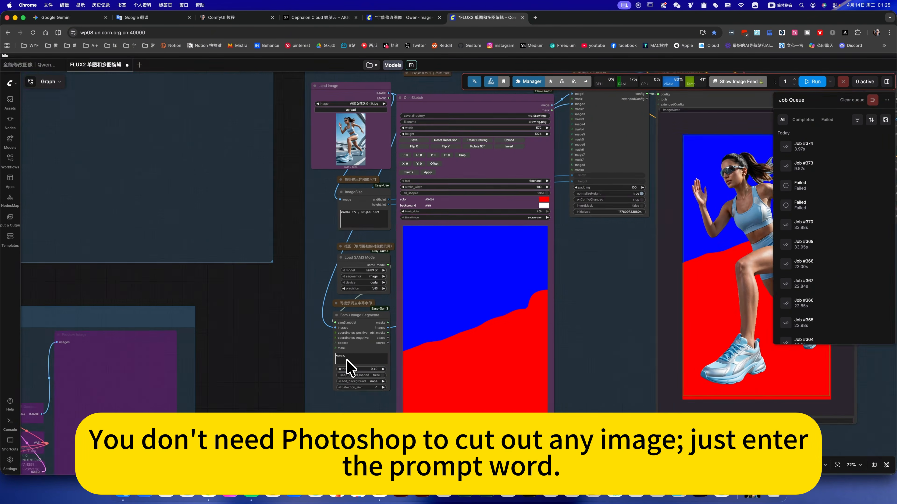
scroll(347, 361, up, 3)
scroll(687, 322, down, 4)
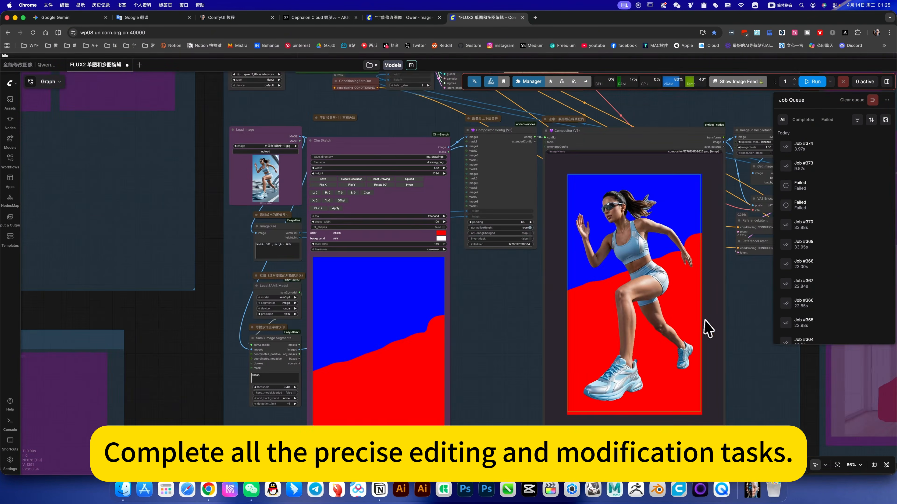
drag(731, 354, 647, 343)
scroll(564, 186, down, 4)
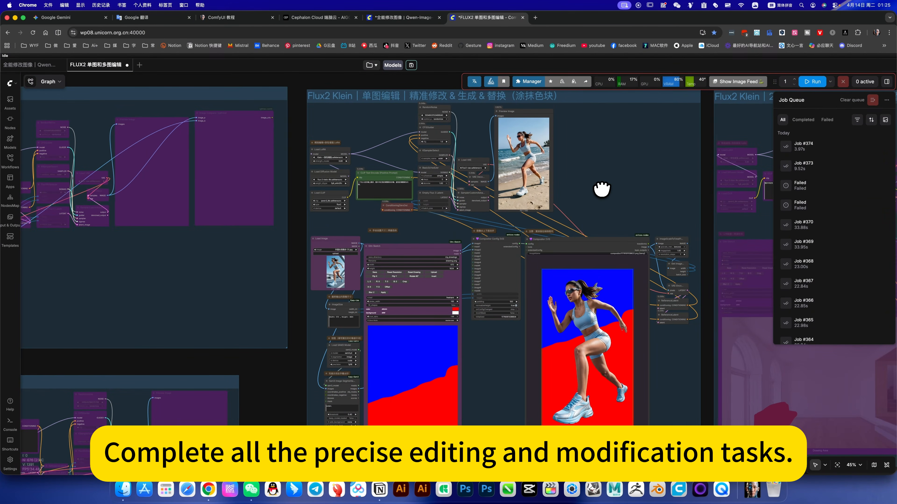
scroll(301, 190, right, 10)
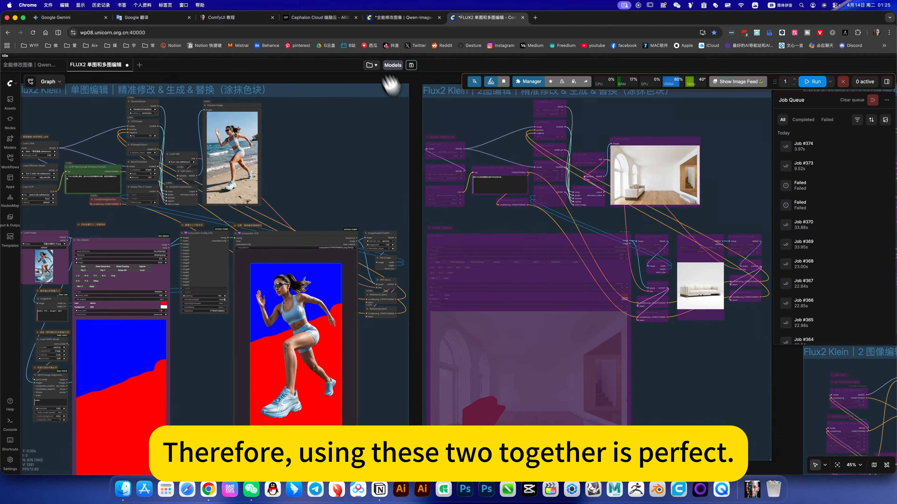
Switch to the 全能修改图像 Qwen-Image workflow and view the 电商海报 LoRA group with its white-background fan image
click(402, 19)
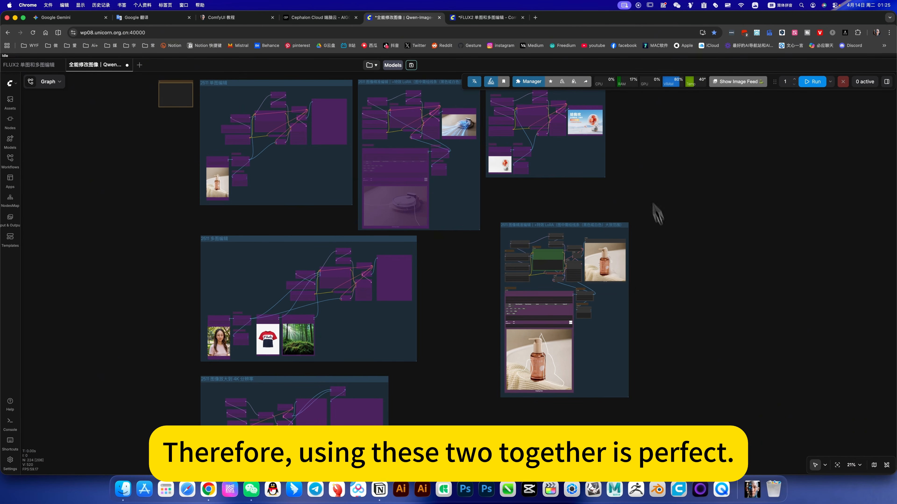
scroll(554, 157, up, 5)
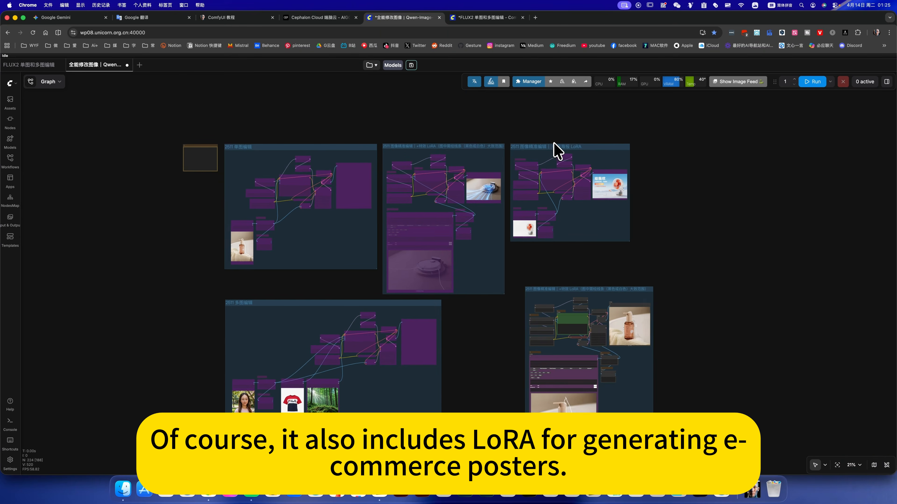
scroll(557, 150, up, 15)
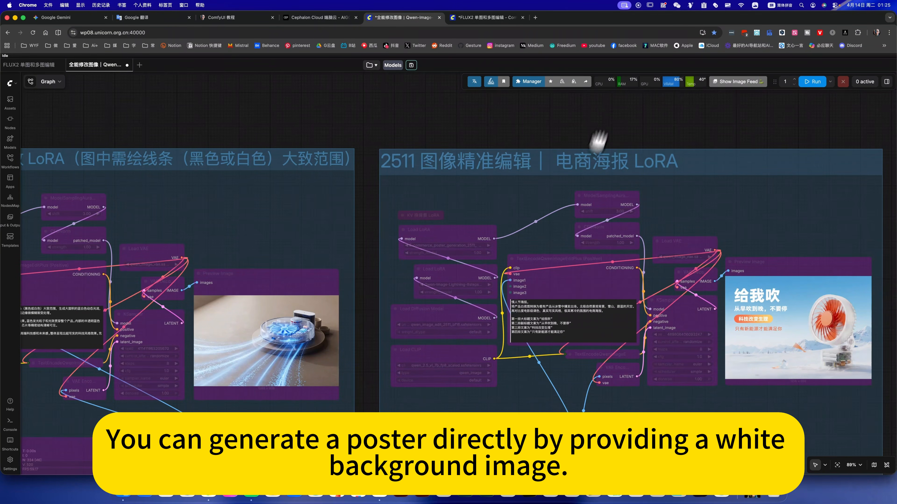
scroll(596, 144, down, 5)
scroll(596, 144, right, 5)
scroll(592, 307, down, 5)
scroll(592, 307, left, 8)
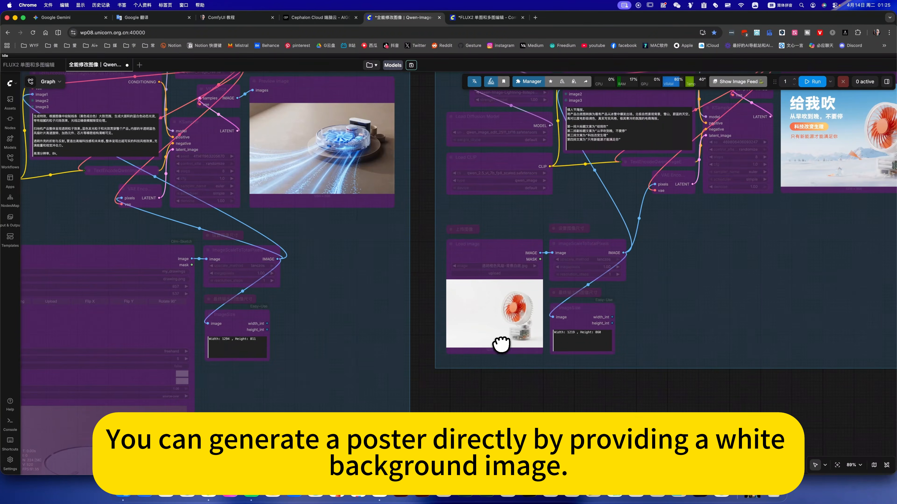
Inspect the generated fan poster's text effects and highlight the matching copy lines in the positive prompt
scroll(657, 184, right, 10)
scroll(657, 184, up, 4)
scroll(683, 155, up, 15)
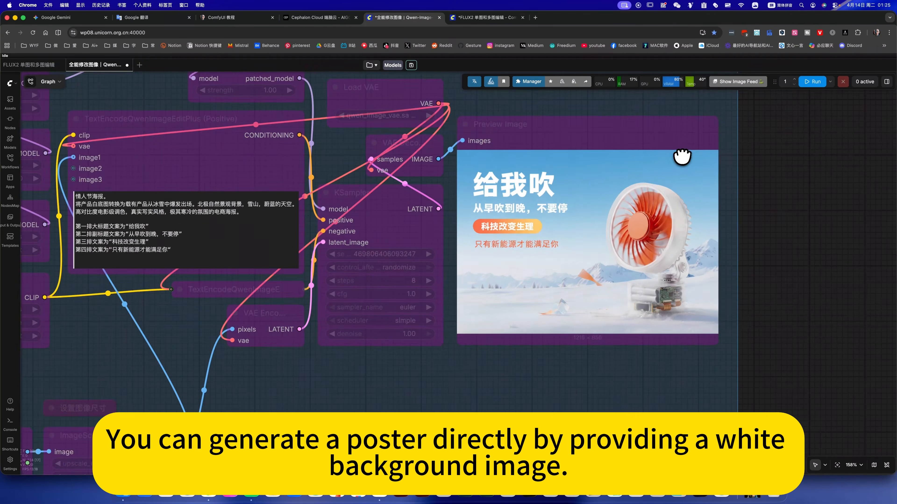
scroll(459, 208, down, 5)
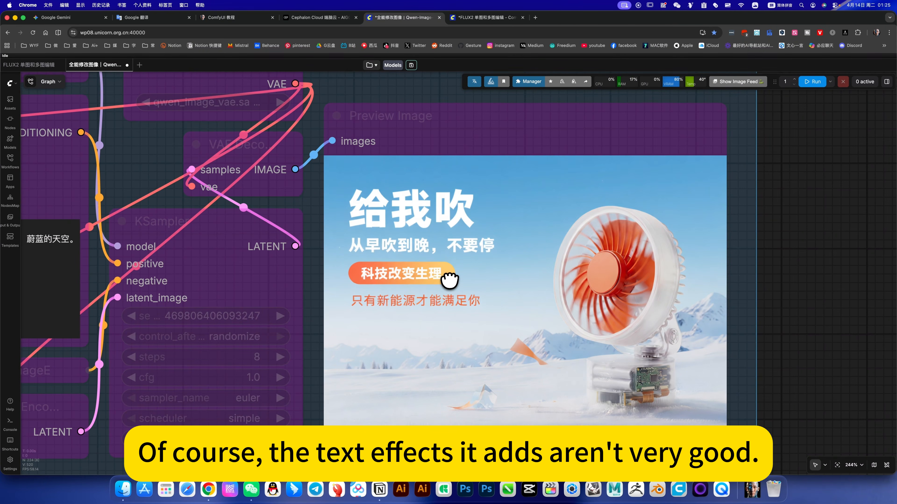
scroll(449, 279, down, 5)
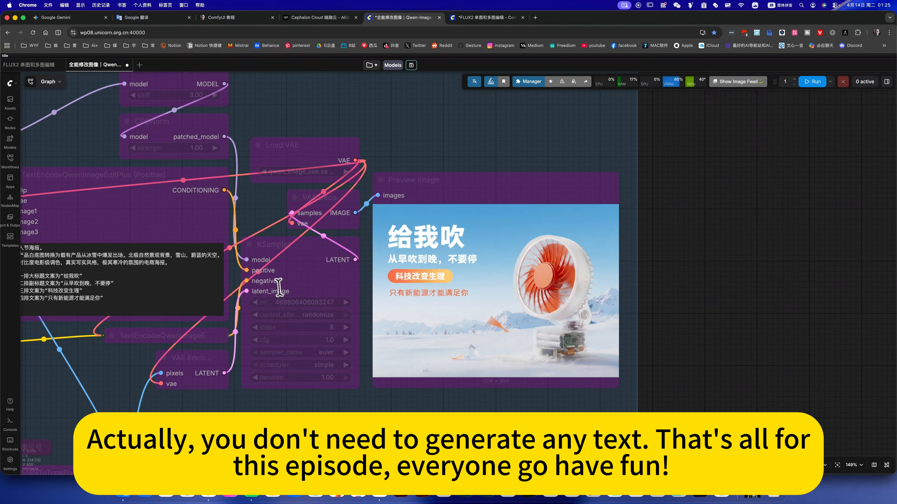
scroll(279, 287, left, 5)
drag(271, 287, 193, 194)
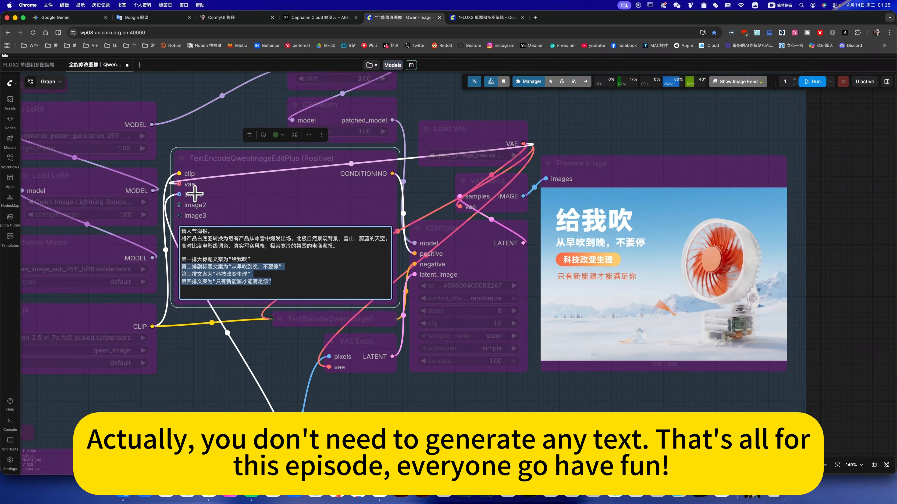